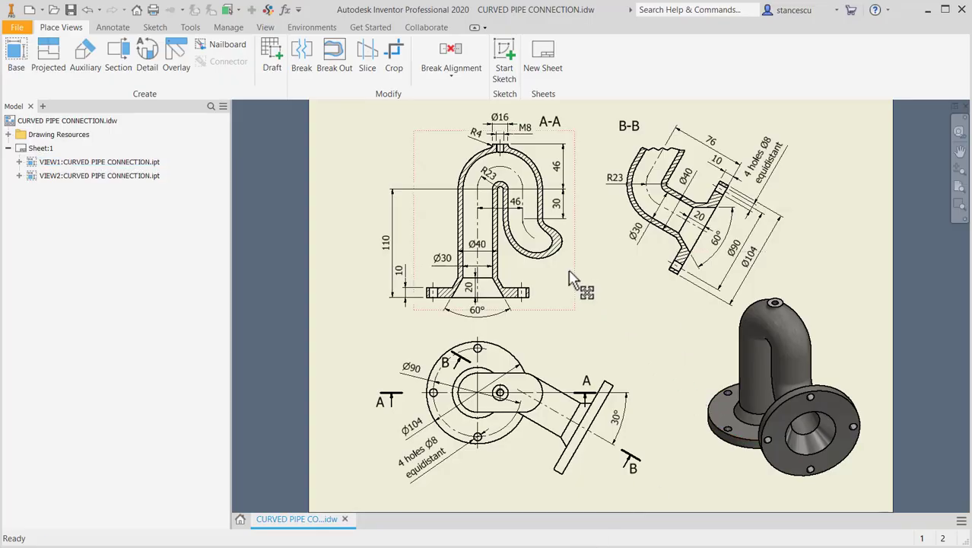
Step: Pan and zoom around the pipe connection drawing to inspect the Ø40 flange area, the bend and section B-B
drag(384, 394, 383, 398)
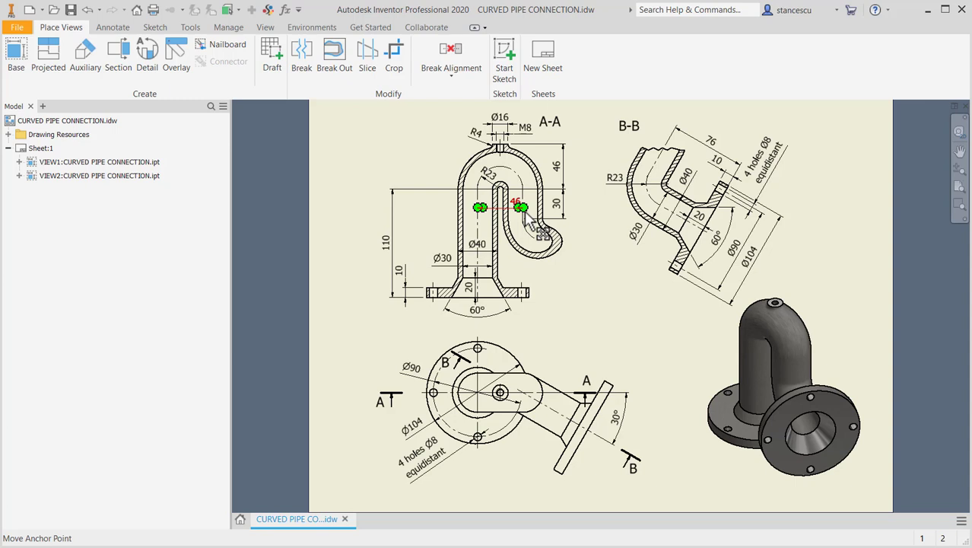
mouse_move(524, 210)
mouse_move(606, 245)
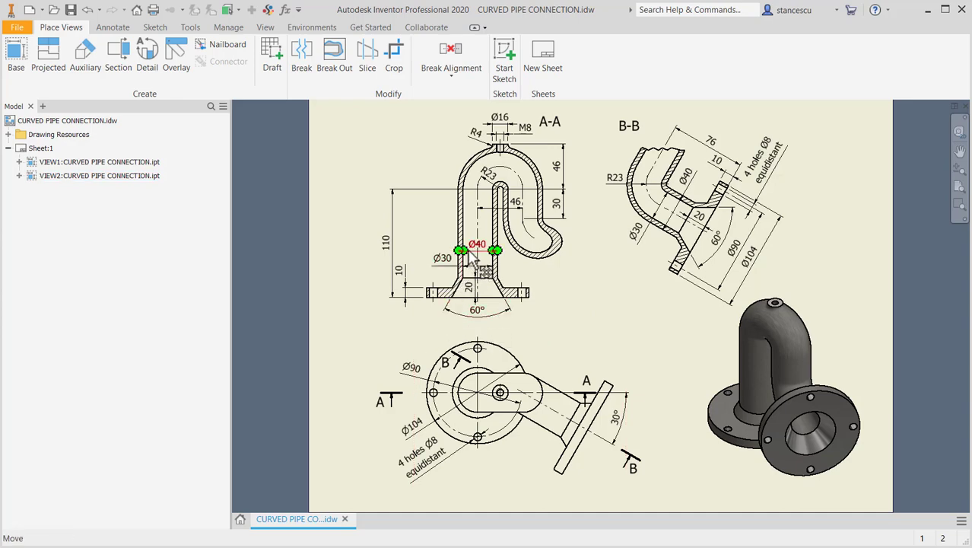
scroll(481, 256, down, 1)
scroll(487, 255, up, 3)
scroll(494, 254, down, 6)
middle_drag(502, 259, 690, 232)
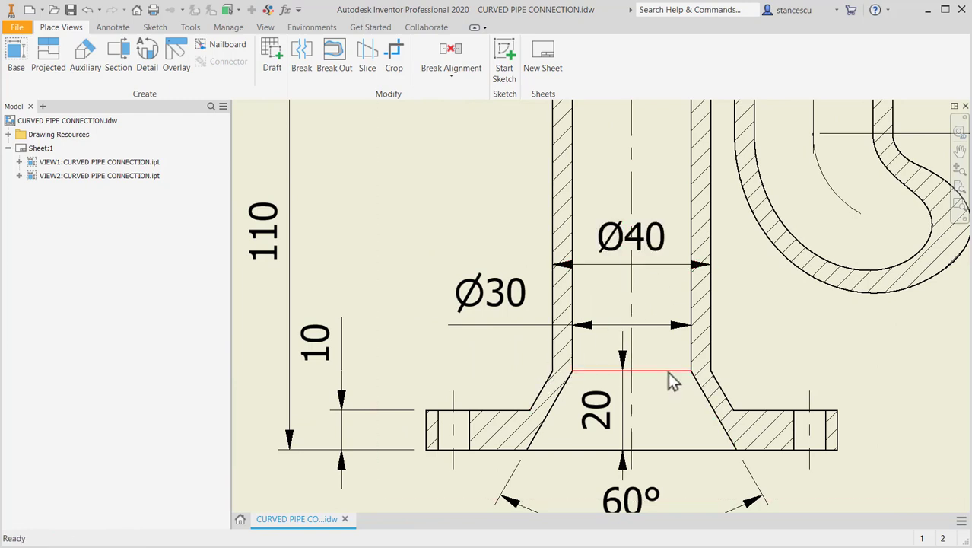
scroll(674, 380, up, 2)
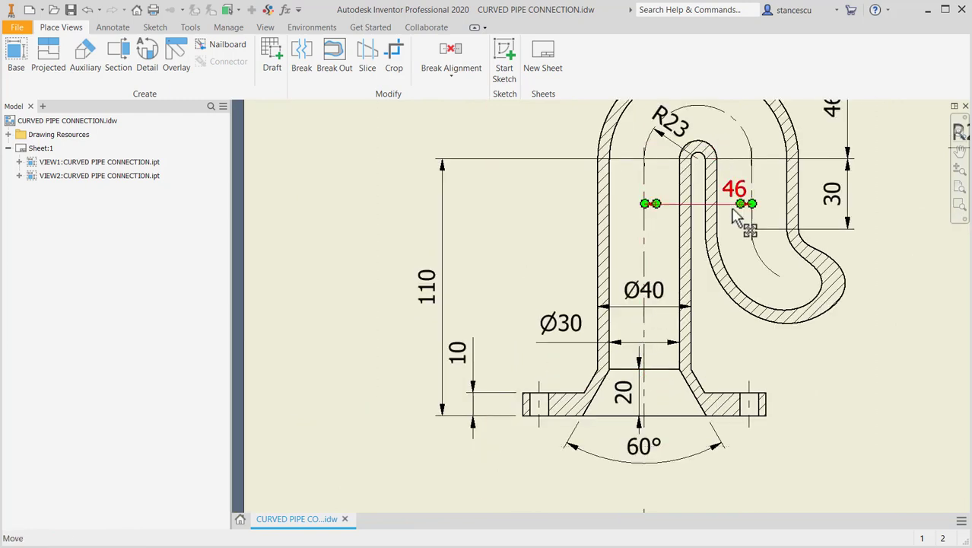
mouse_move(783, 372)
middle_down()
mouse_move(748, 397)
mouse_move(591, 413)
middle_up()
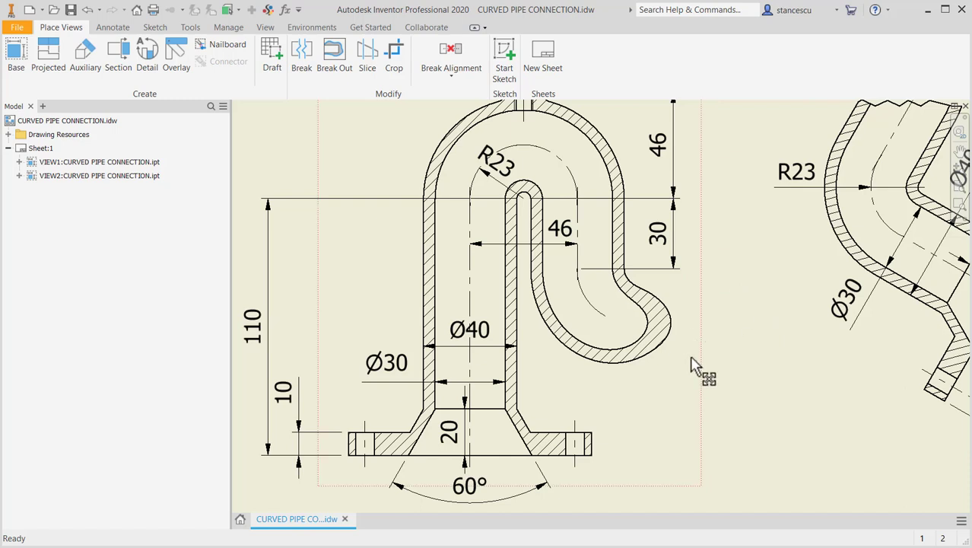
scroll(690, 362, down, 3)
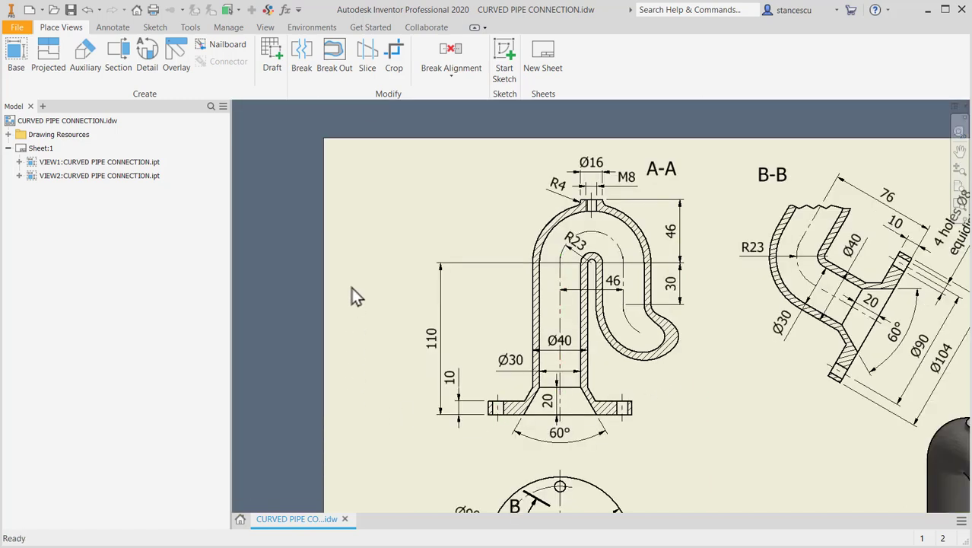
Step: Start a new part from the standard template and begin a 2D sketch on the XY origin plane
click(28, 10)
double_click(456, 122)
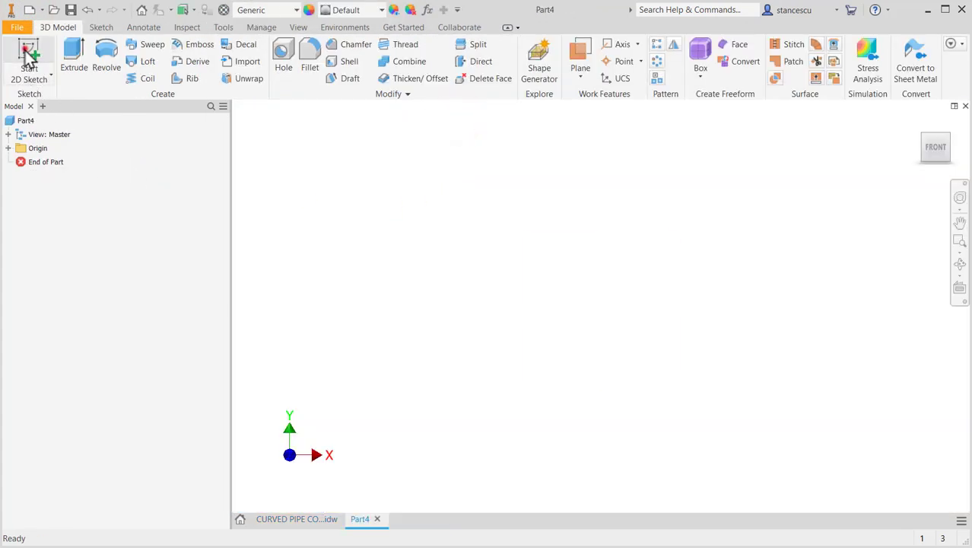
click(26, 50)
click(541, 188)
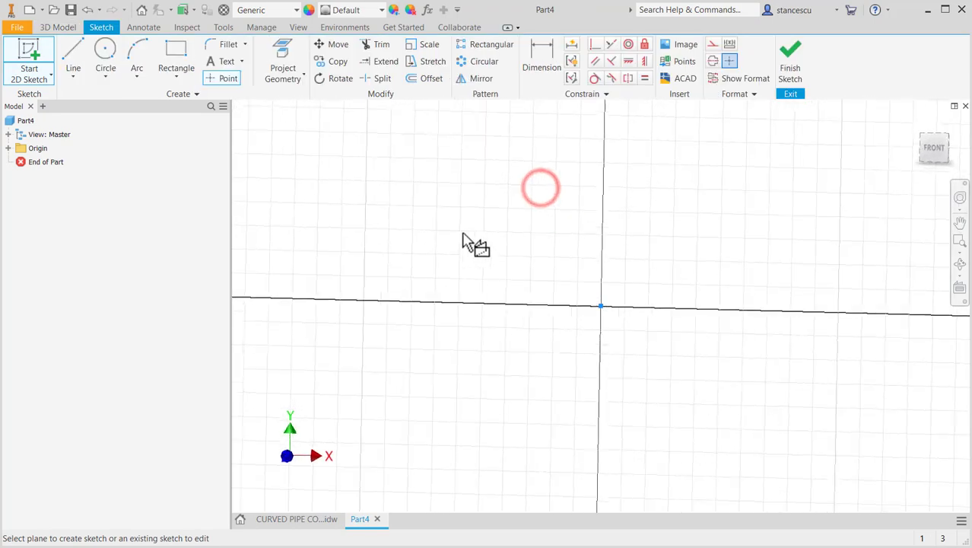
Step: Draw a vertical line up from the origin, a tangent arc, and a shorter line running down
click(71, 63)
click(601, 306)
click(601, 173)
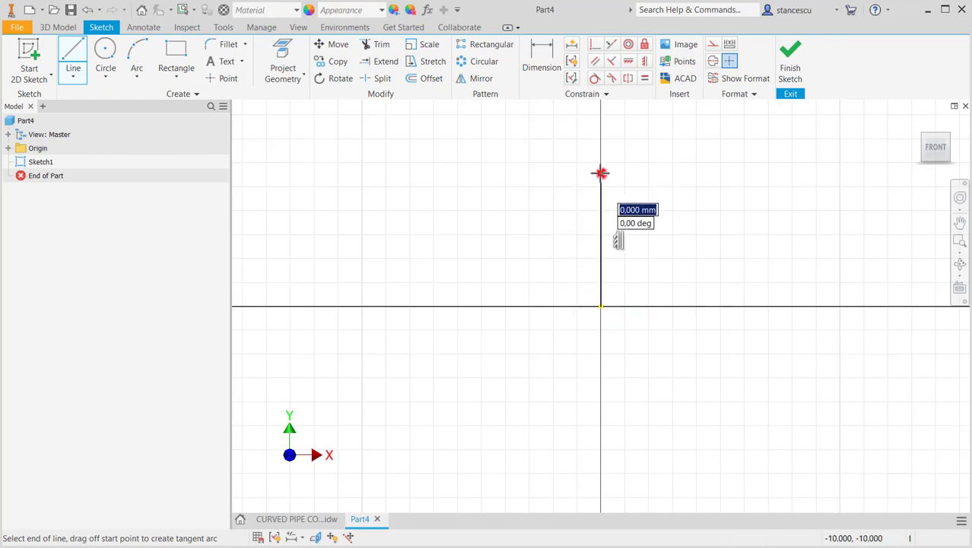
drag(601, 174, 668, 173)
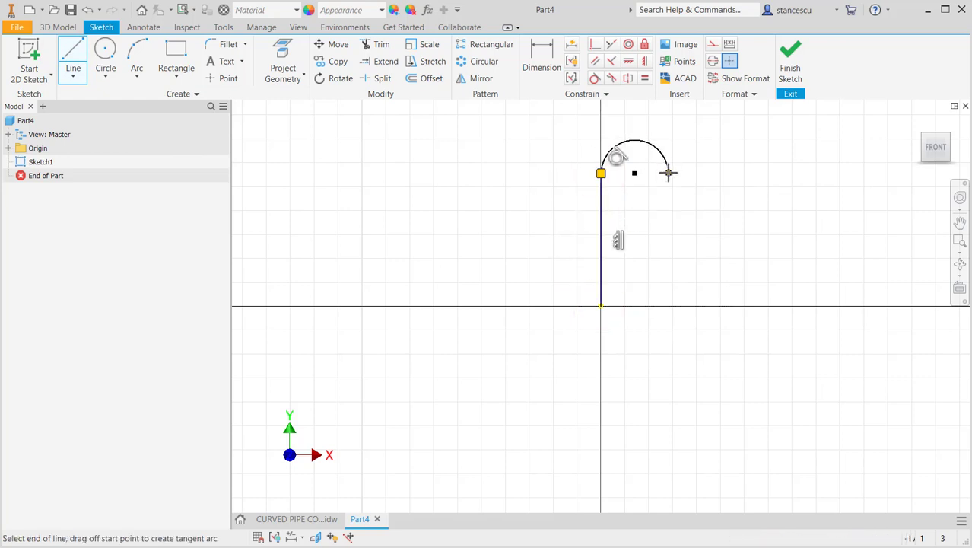
click(668, 217)
key(Escape)
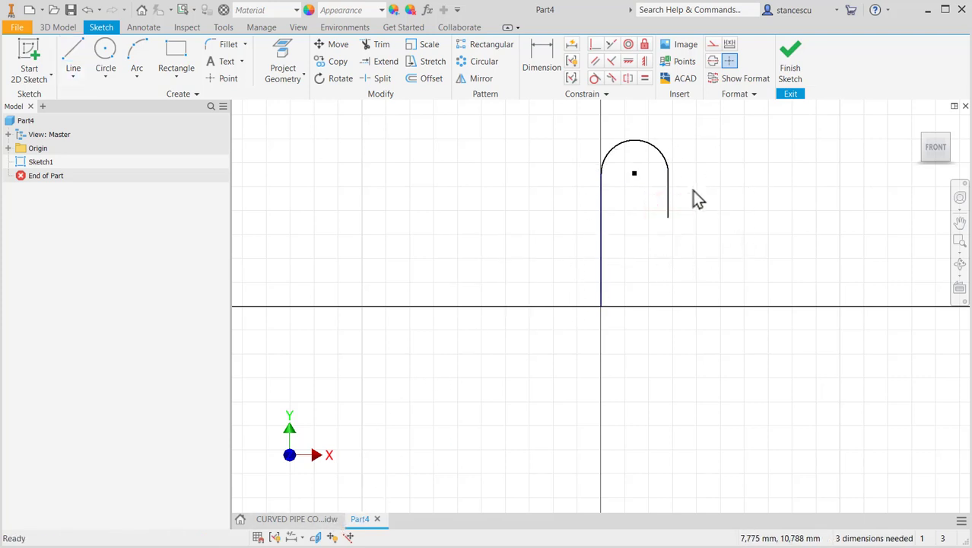
click(297, 519)
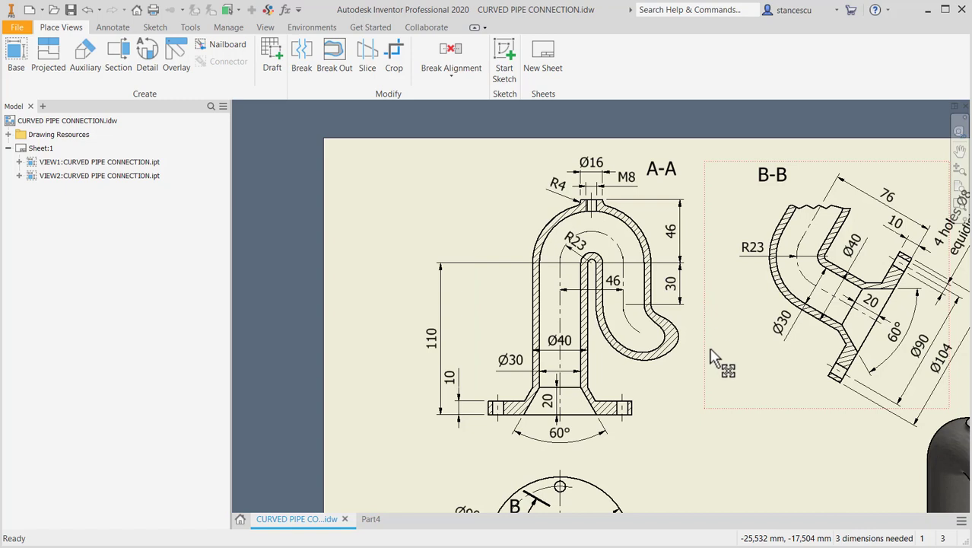
click(370, 519)
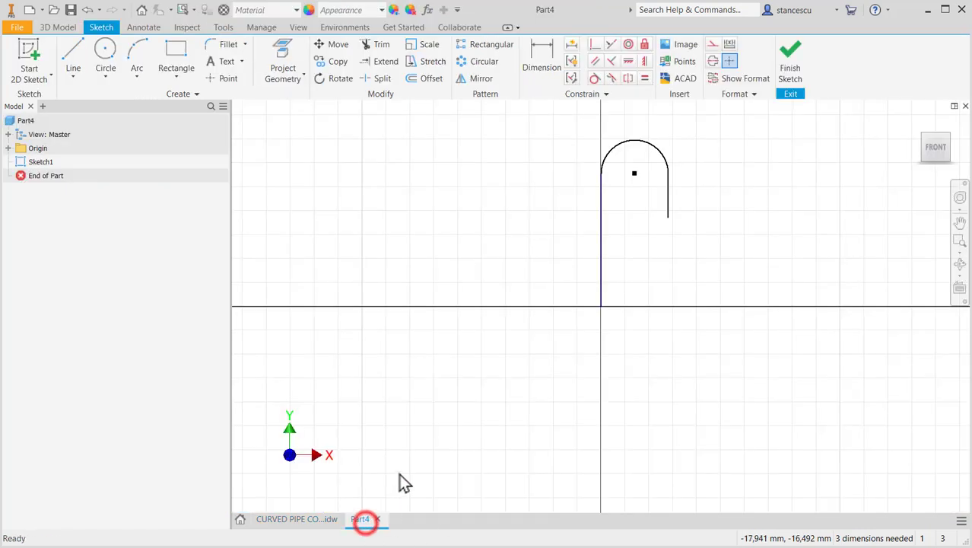
Step: Dimension the path's arc to radius 23 and fit the sketch in view
click(541, 59)
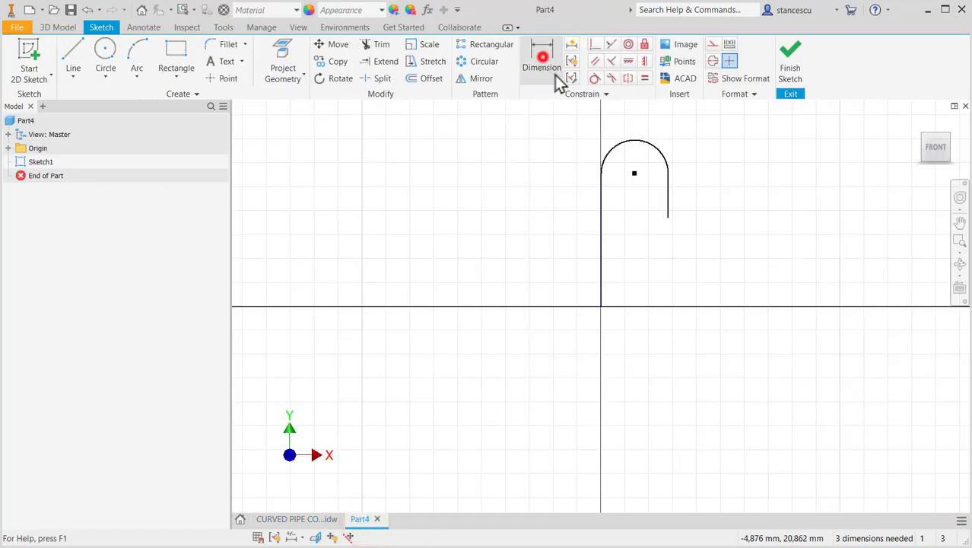
click(659, 151)
click(673, 135)
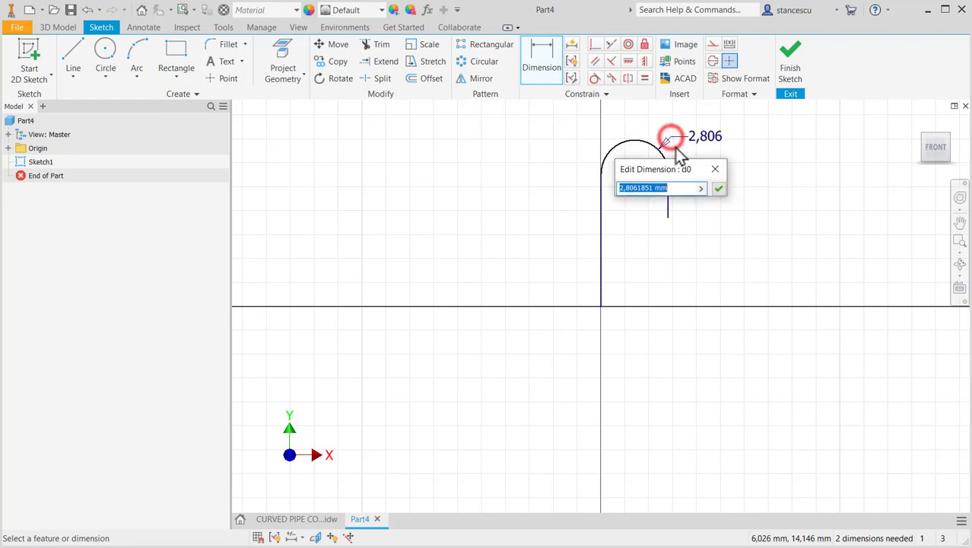
text(10)
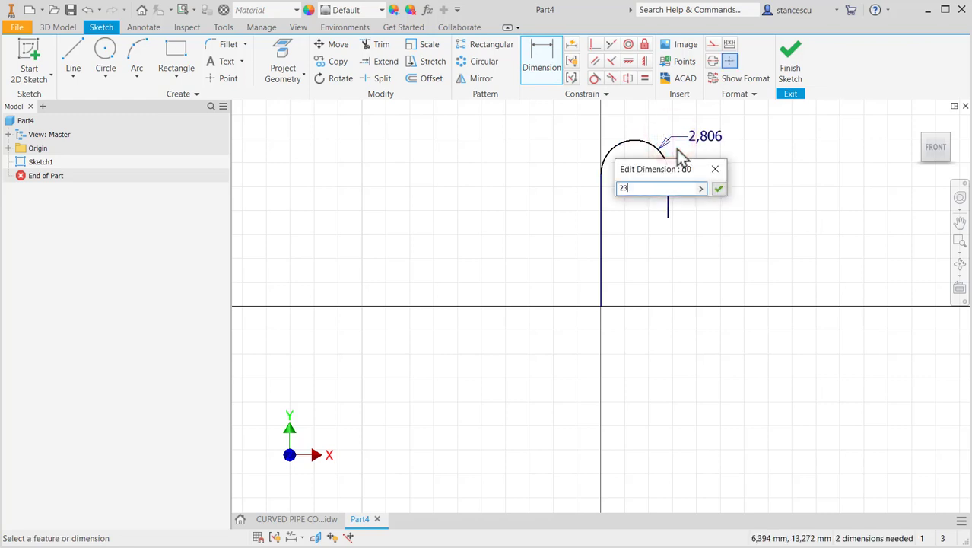
key(Return)
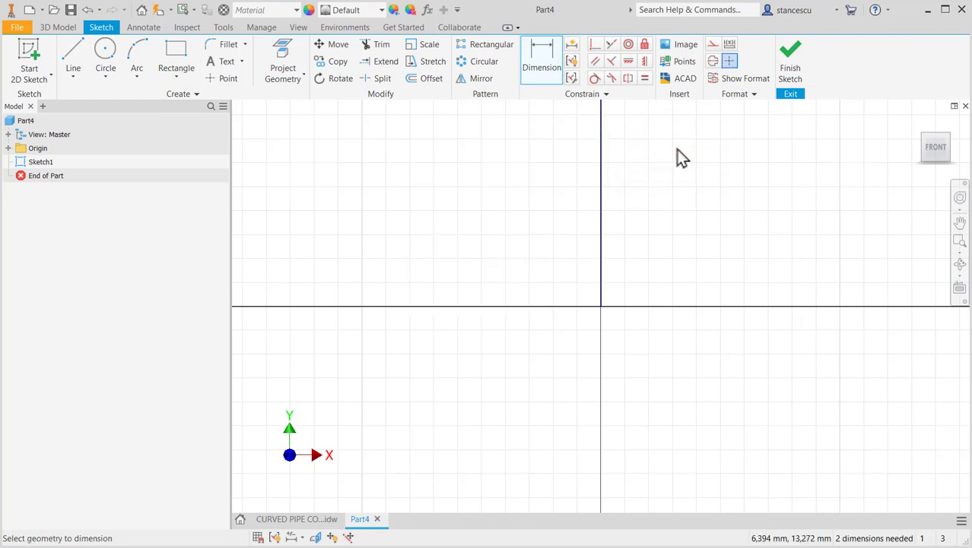
key(Home)
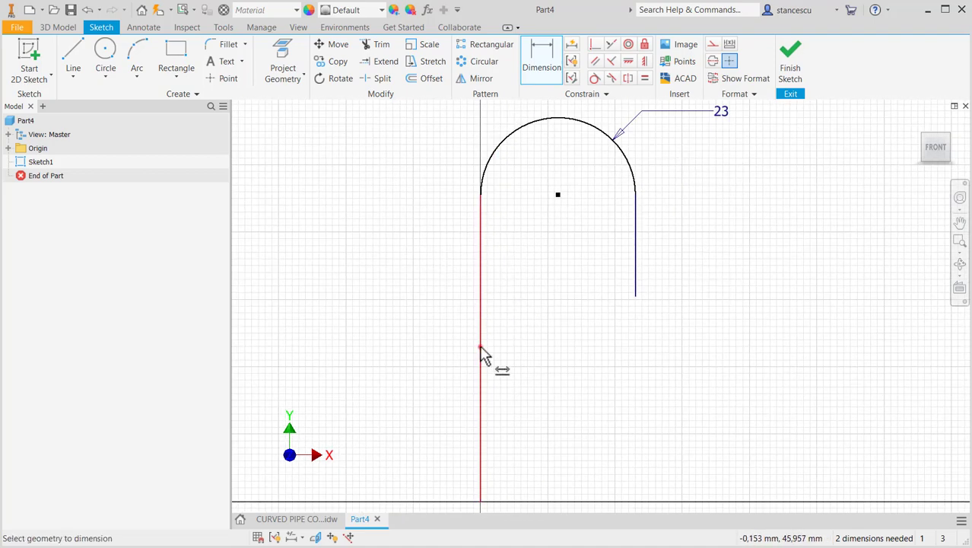
Step: Dimension the left leg to 90 and the right leg to 30, then finish the sketch
click(480, 347)
click(416, 354)
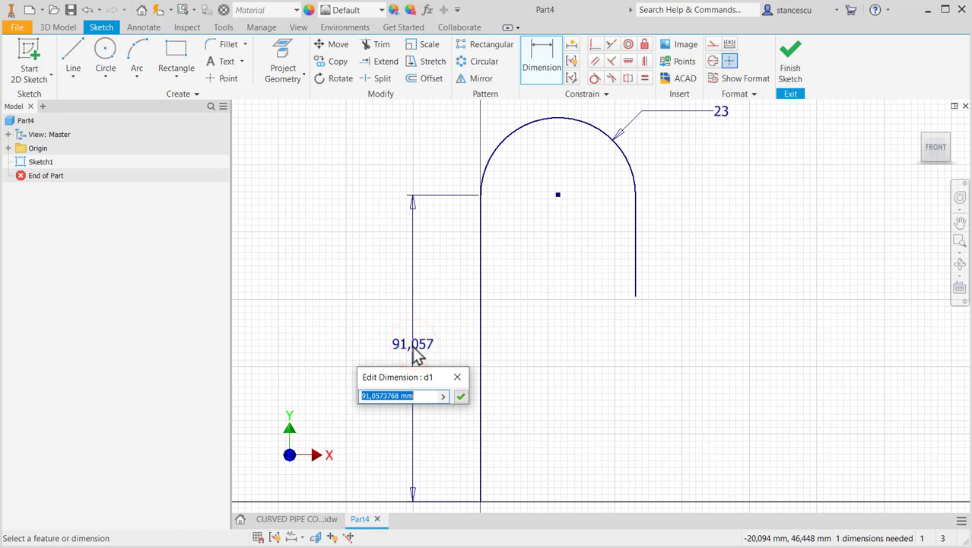
text(110-20)
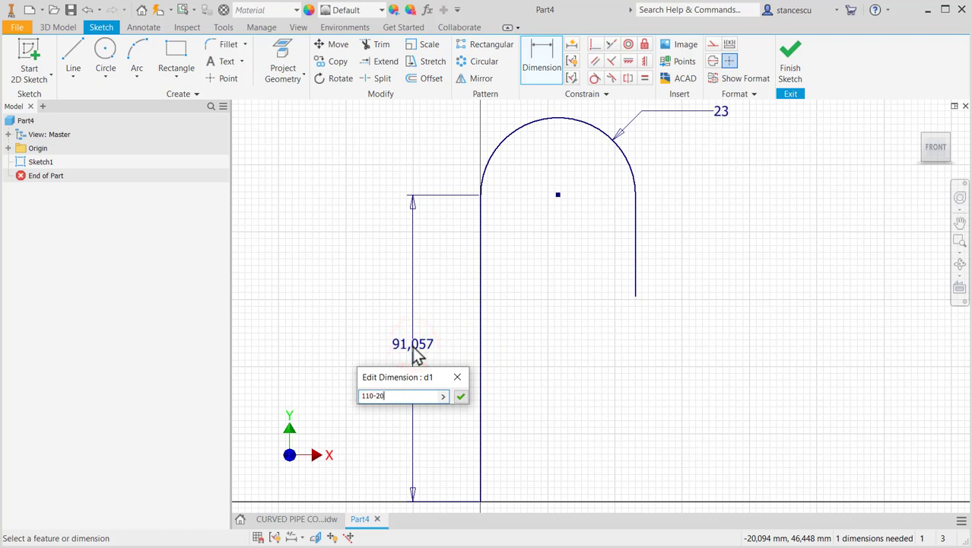
key(Return)
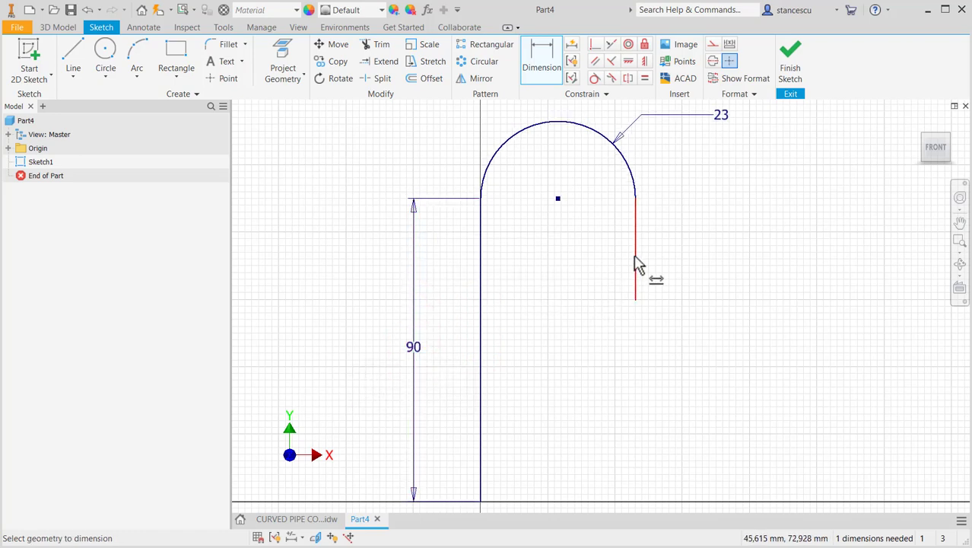
click(633, 255)
click(691, 274)
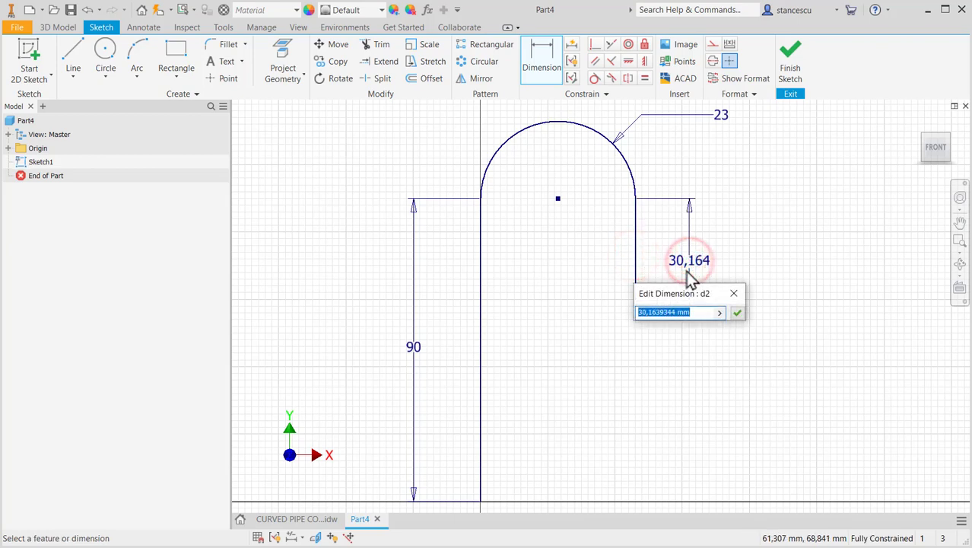
text(30)
key(Return)
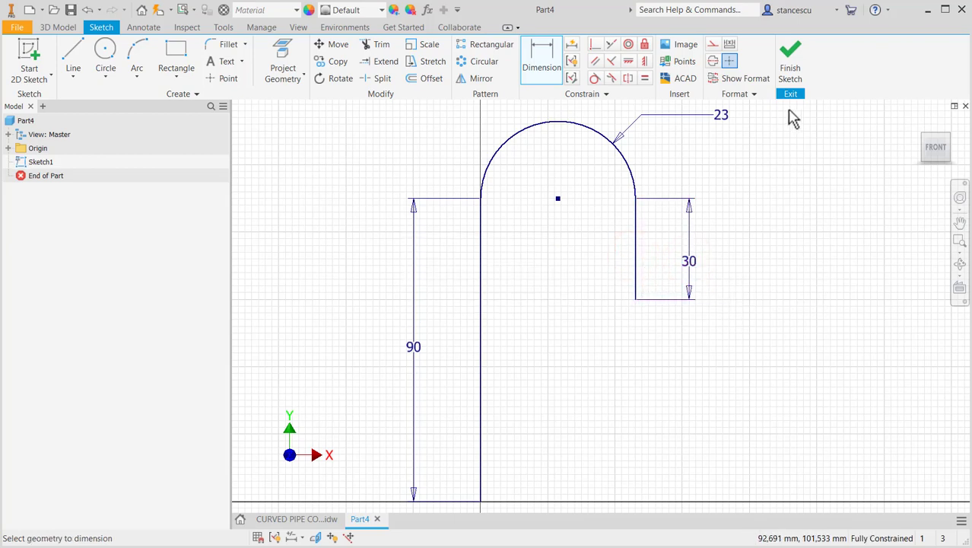
click(787, 78)
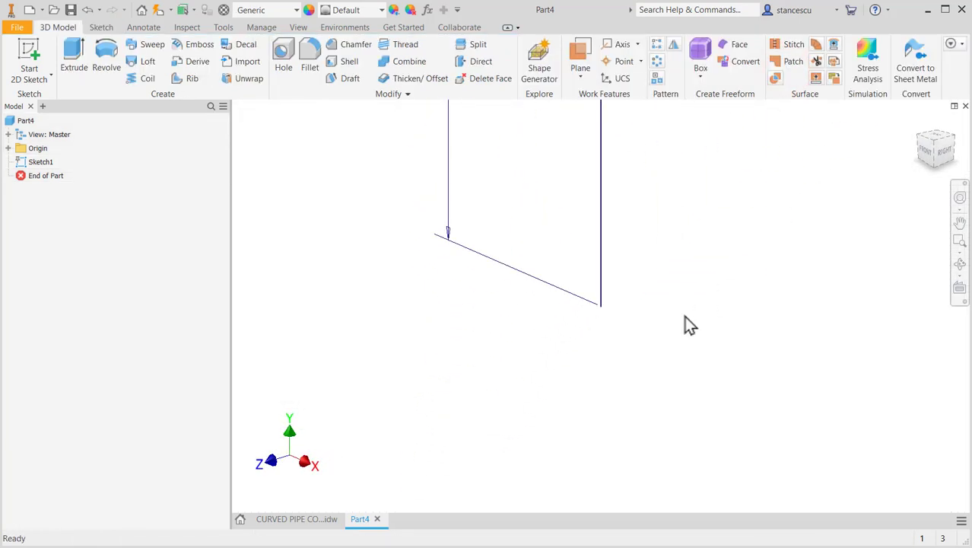
Step: Show the whole path sketch in the Home view and select XY Plane from the Origin folder
key(F6)
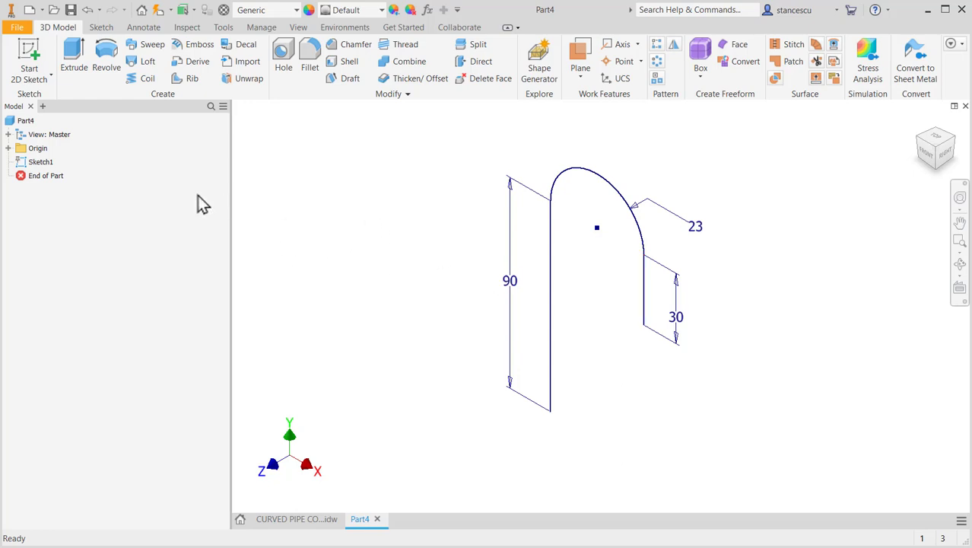
click(8, 148)
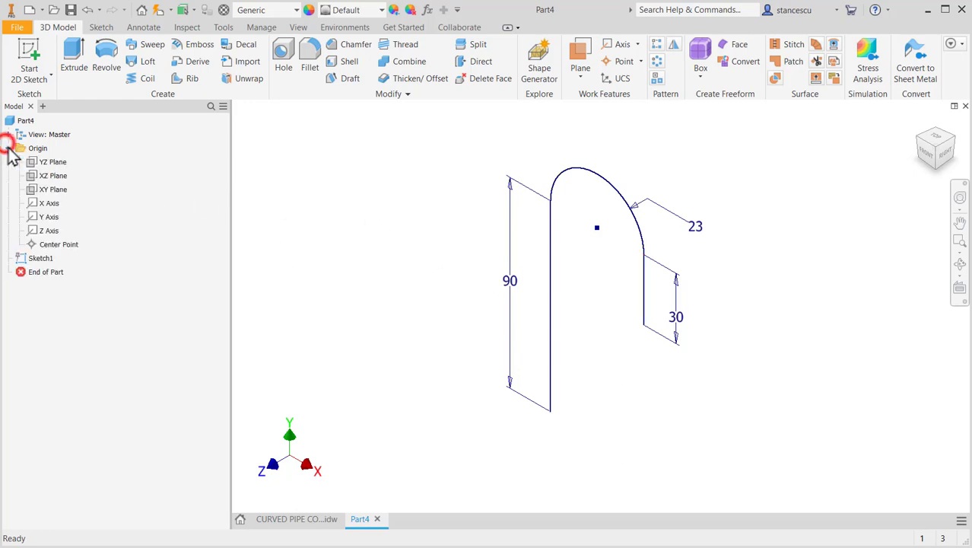
click(34, 193)
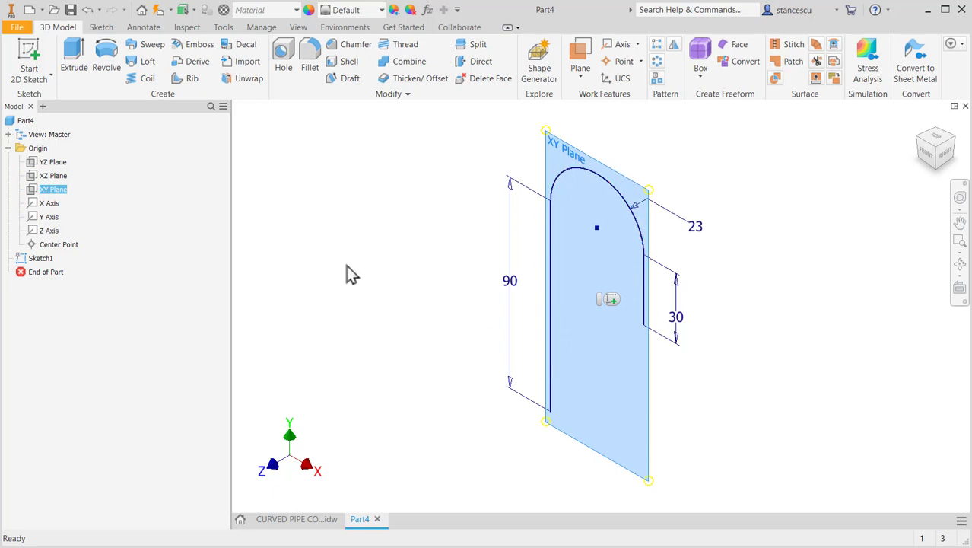
Step: Create Work Plane1 rotated 180+30 degrees from the XY Plane about the 30 mm leg
click(578, 59)
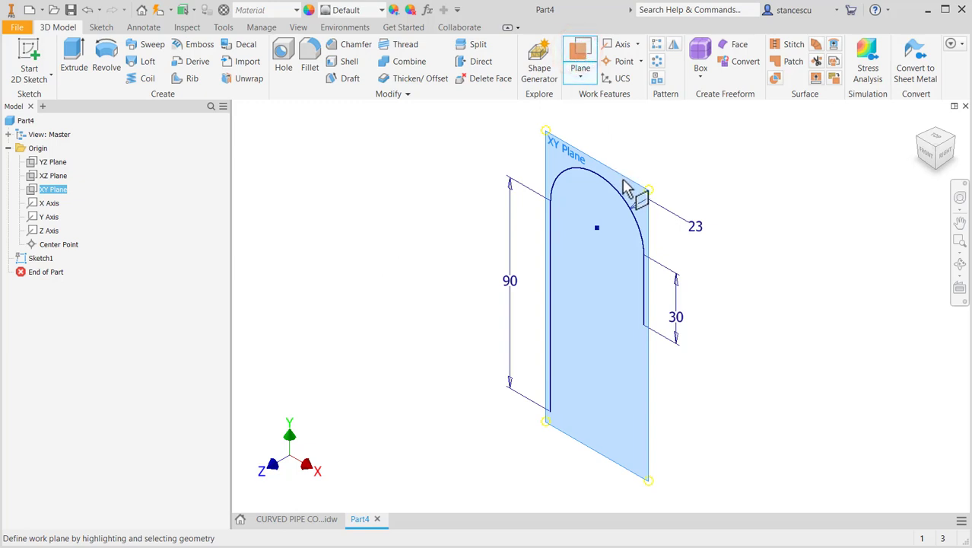
click(645, 389)
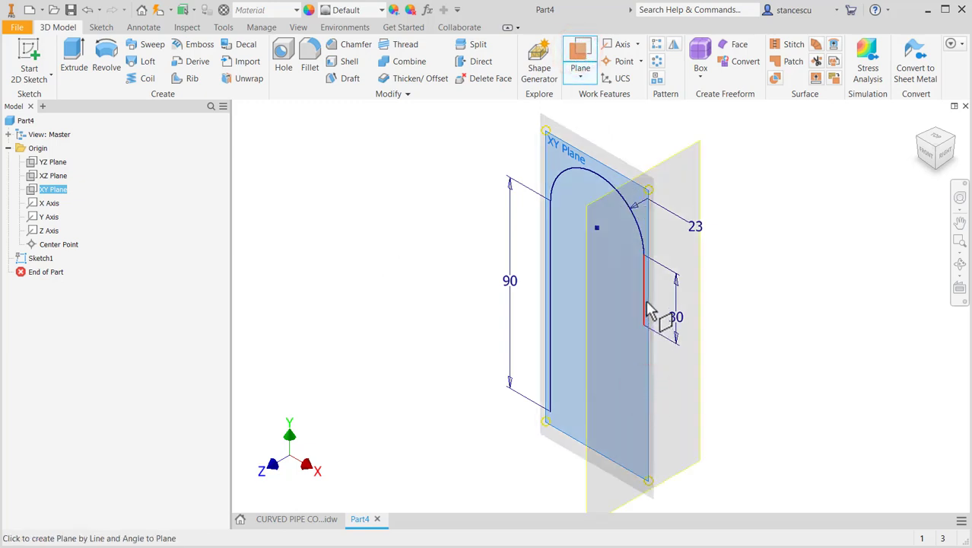
click(645, 308)
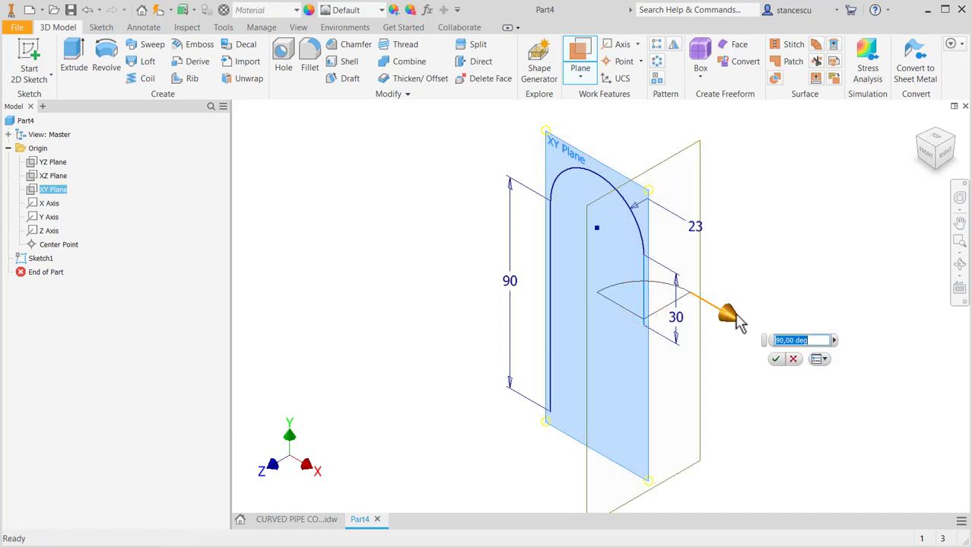
drag(732, 323, 597, 401)
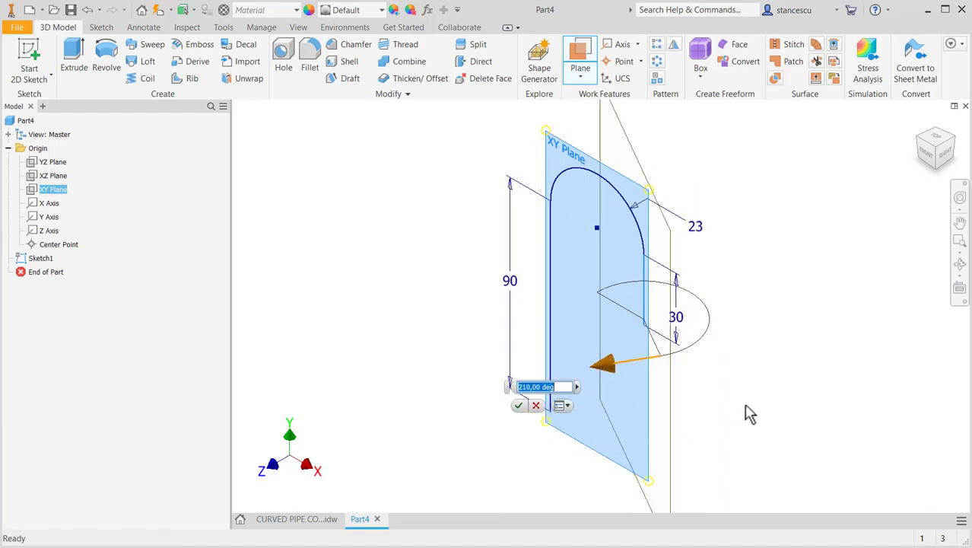
text(80+)
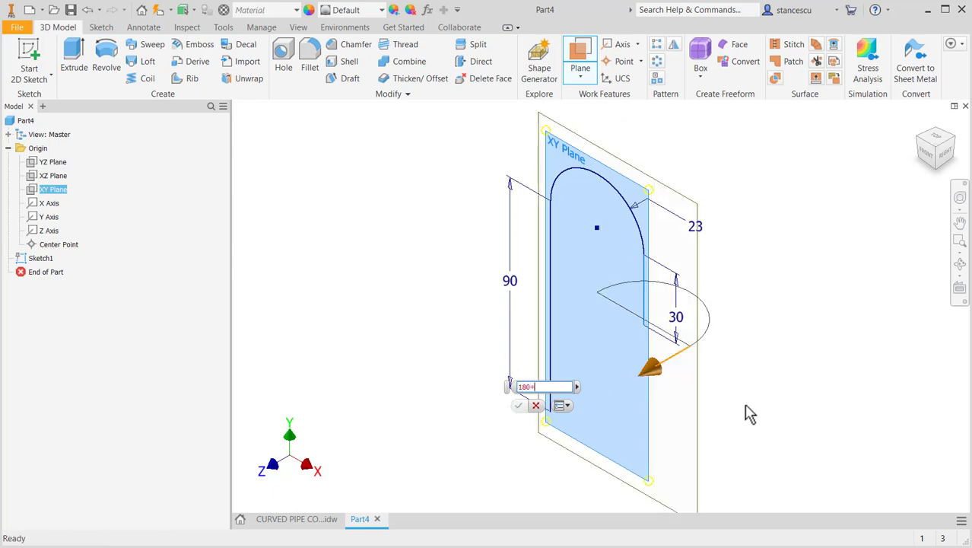
text(30)
key(Return)
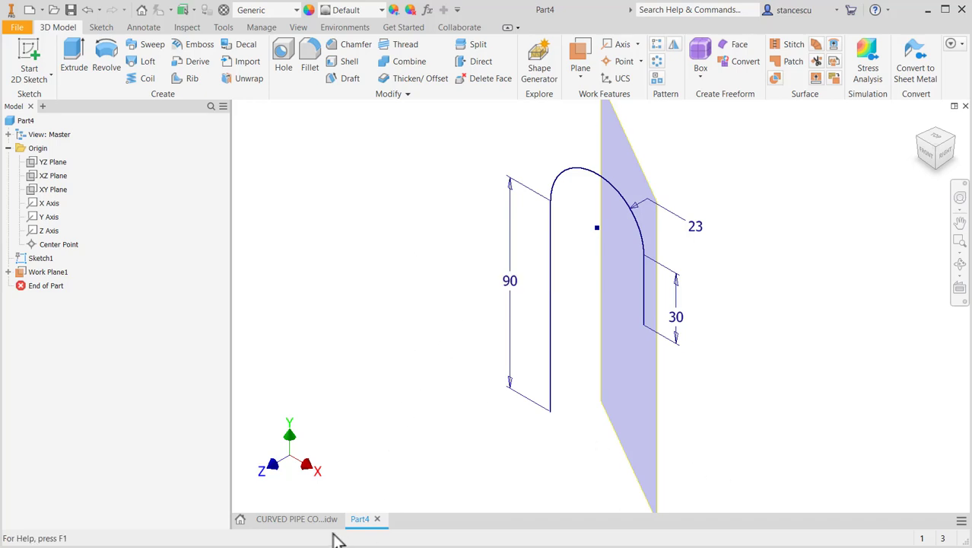
click(304, 519)
Step: Pan the drawing to review the 30° top view and sections A-A and B-B, then return to Part4
mouse_move(695, 445)
middle_down()
mouse_move(667, 310)
mouse_move(679, 220)
middle_up()
click(755, 387)
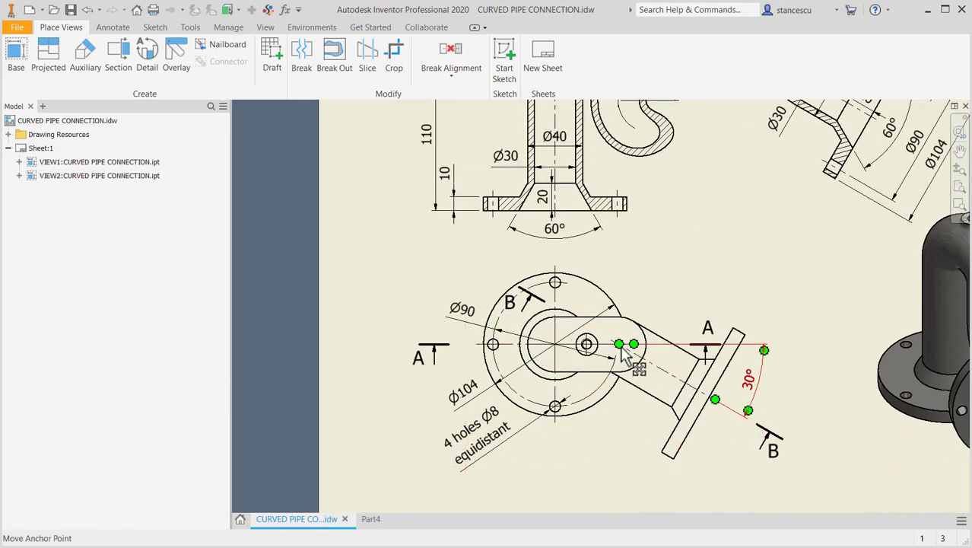
middle_drag(764, 284, 659, 411)
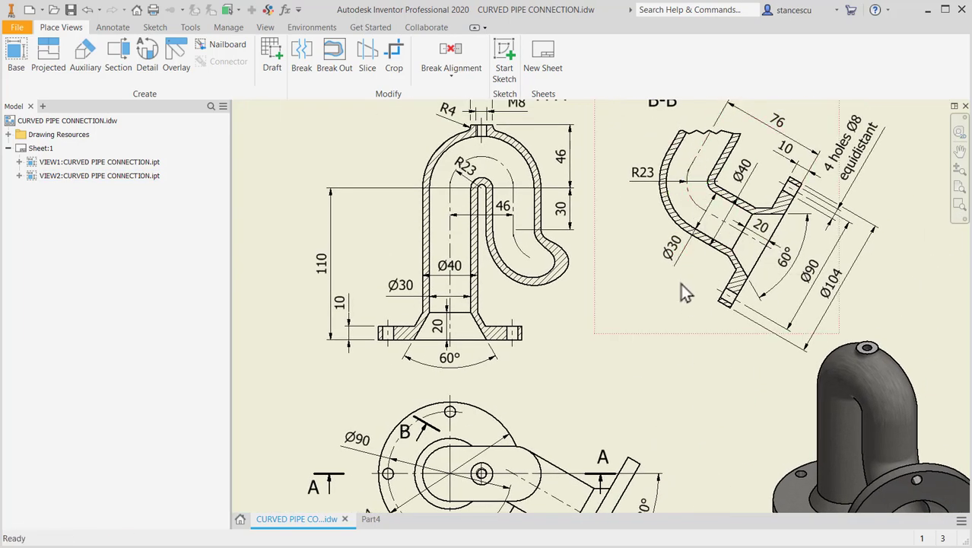
middle_drag(684, 299, 672, 362)
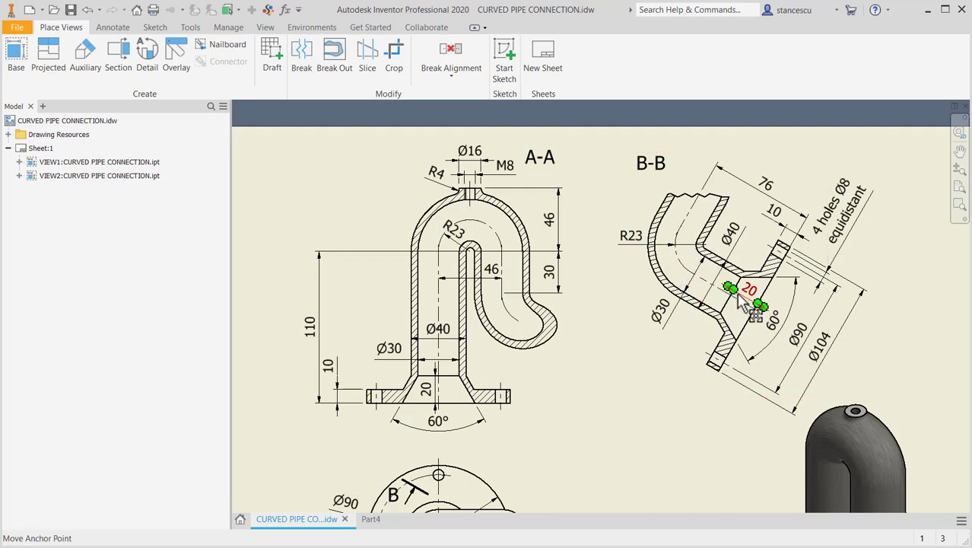
click(372, 520)
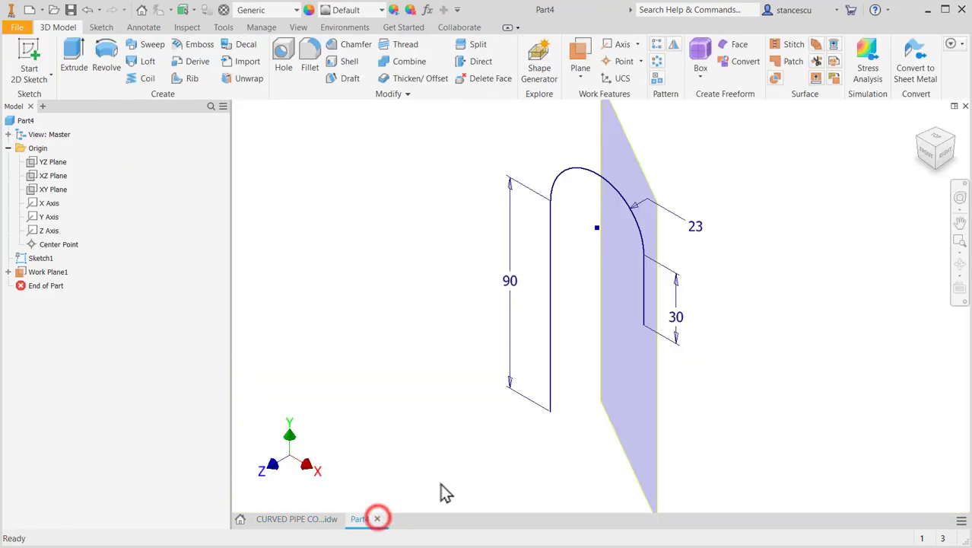
Step: Start Sketch2 on Work Plane1 and project the 30 mm vertical line into it
click(652, 363)
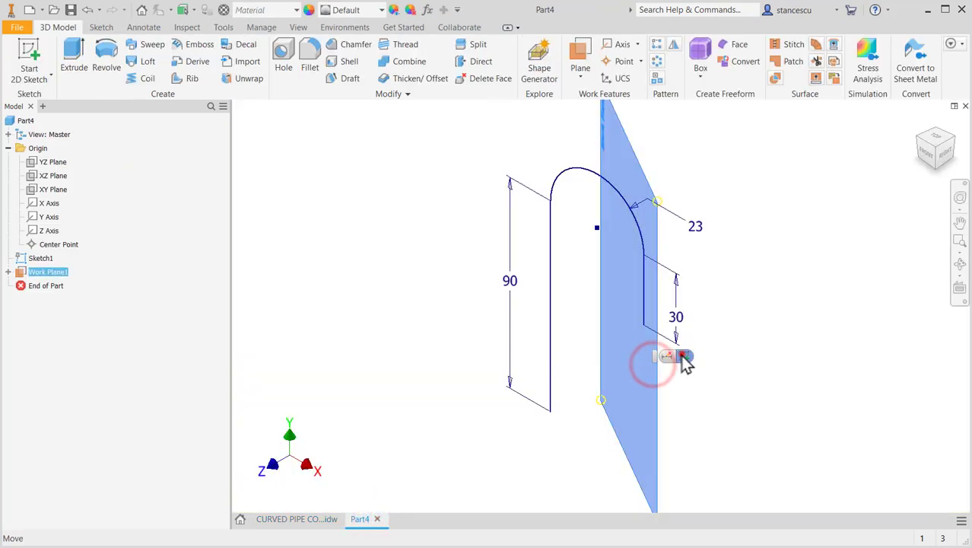
click(683, 359)
mouse_move(758, 288)
middle_down()
mouse_move(731, 395)
mouse_move(710, 436)
middle_up()
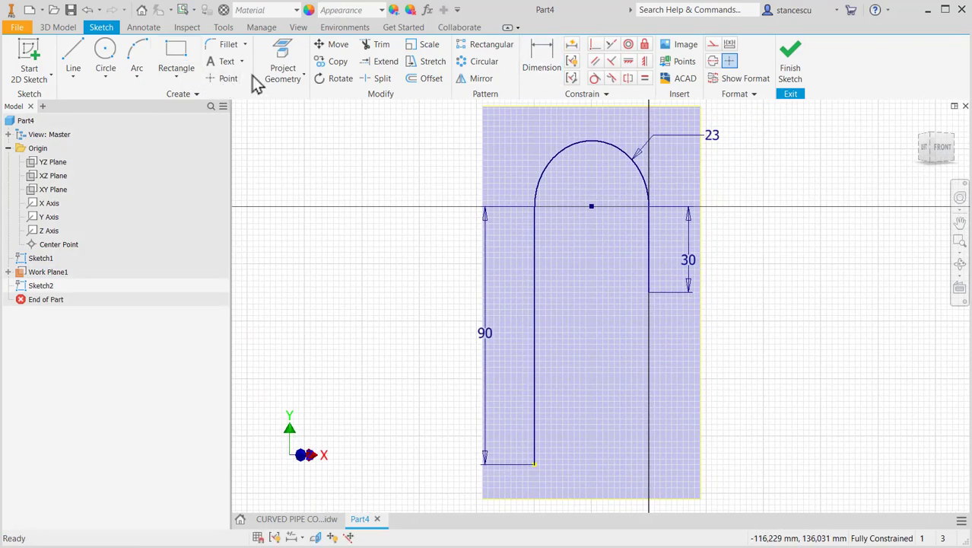
click(283, 59)
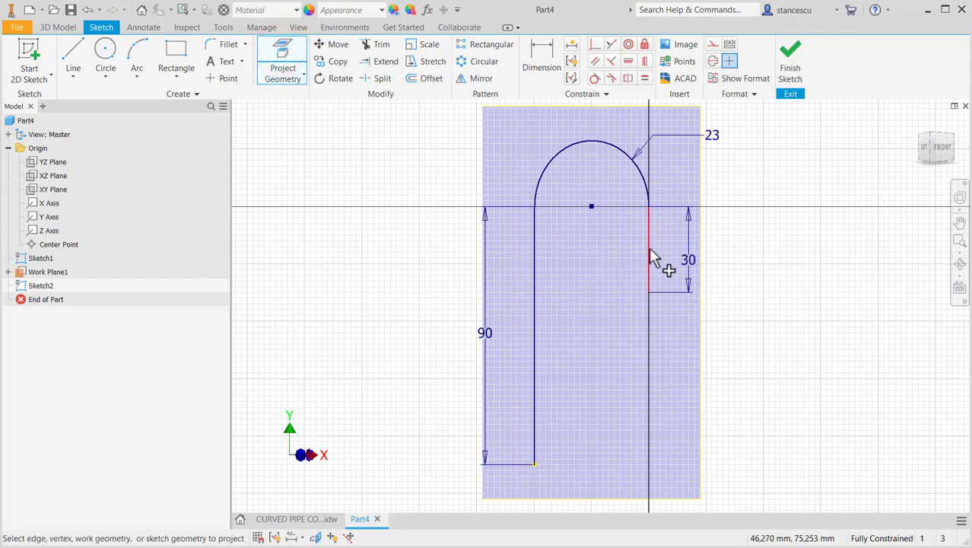
click(650, 253)
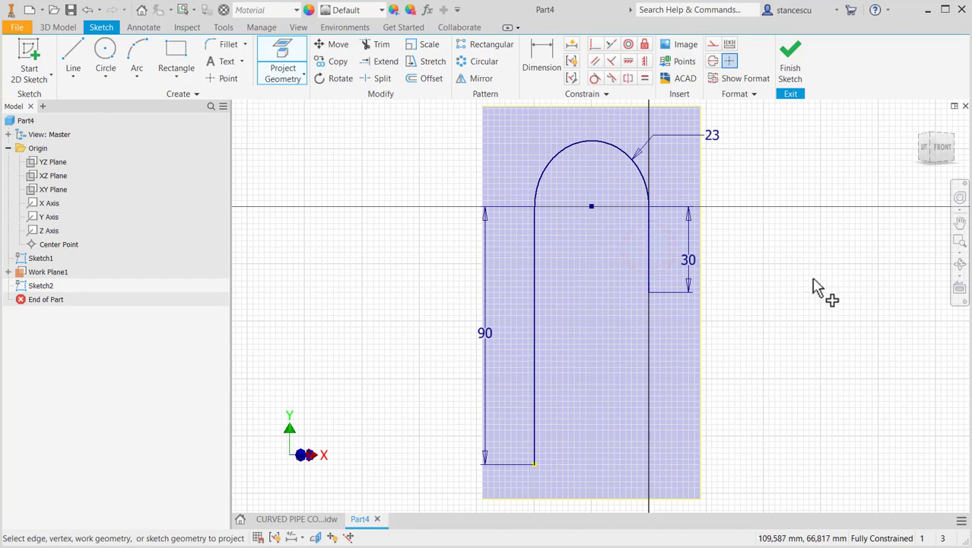
Step: Draw a tangent arc off the line's lower end running into a horizontal line to the right
click(74, 51)
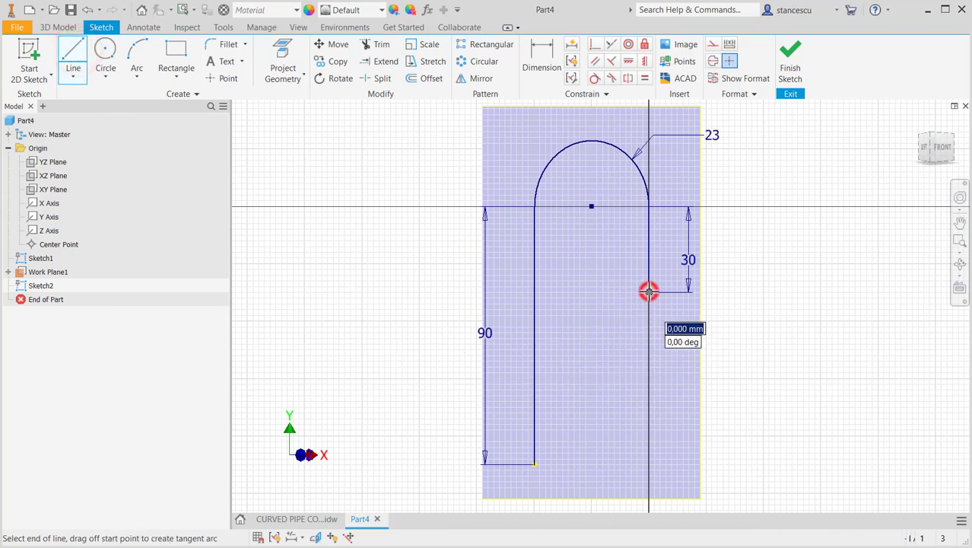
drag(649, 292, 733, 372)
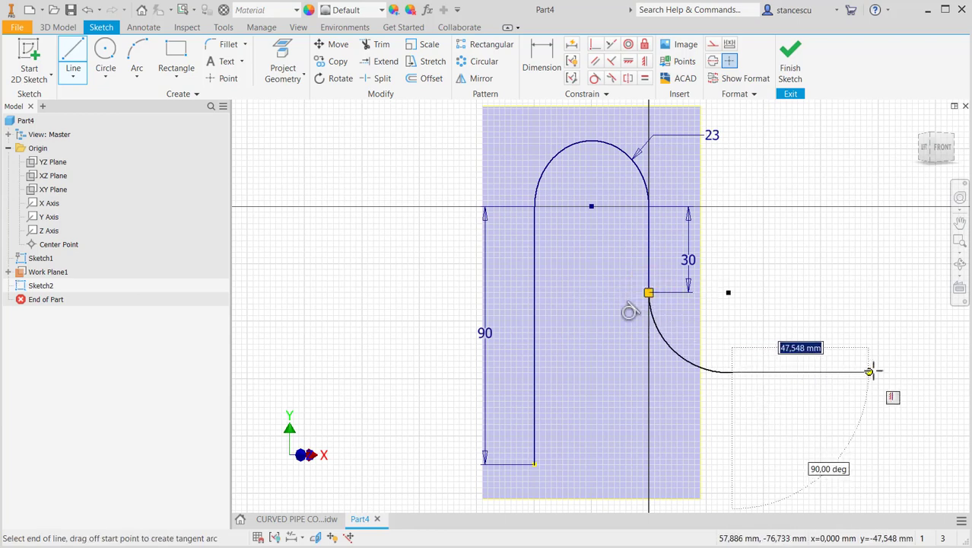
click(867, 372)
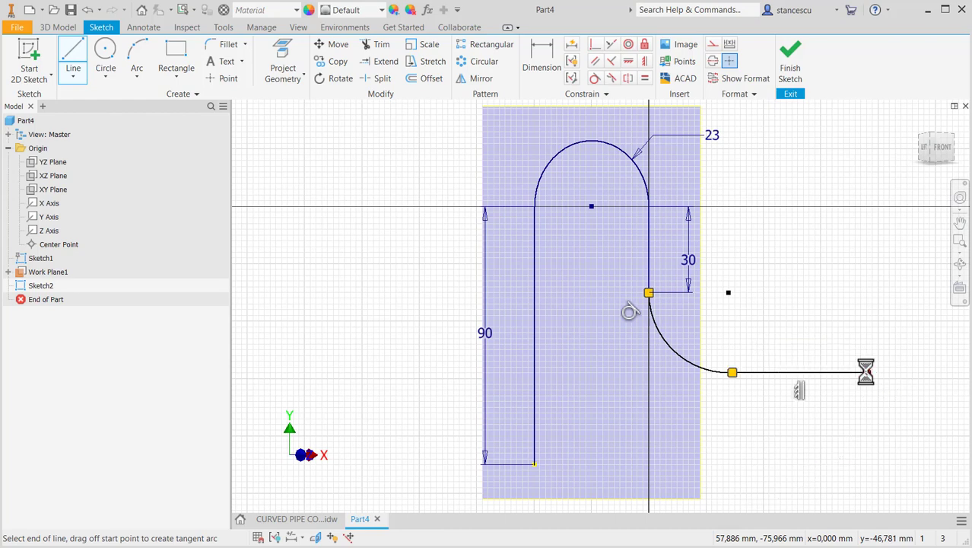
key(Escape)
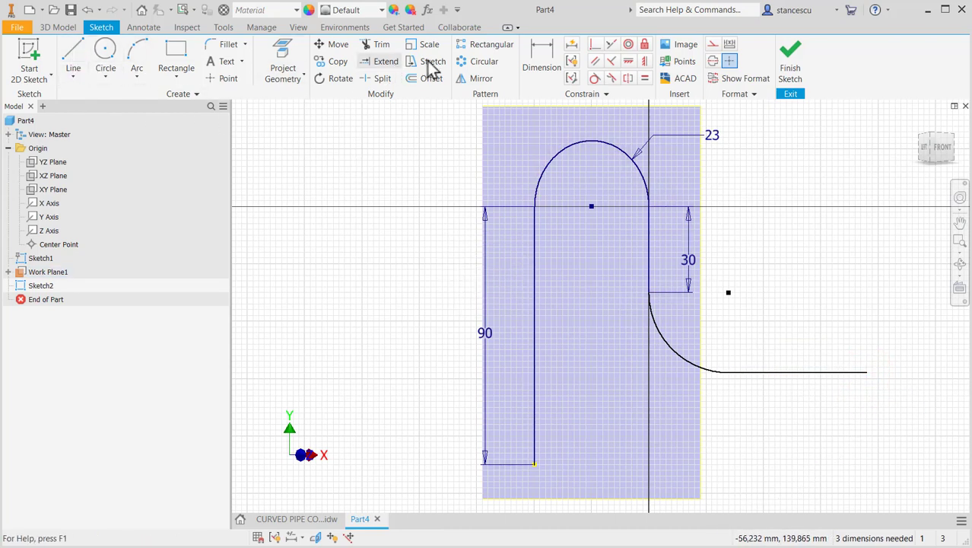
Step: Dimension the new arc's radius by linking it to the 23 radius parameter d0
click(539, 57)
click(673, 343)
click(697, 316)
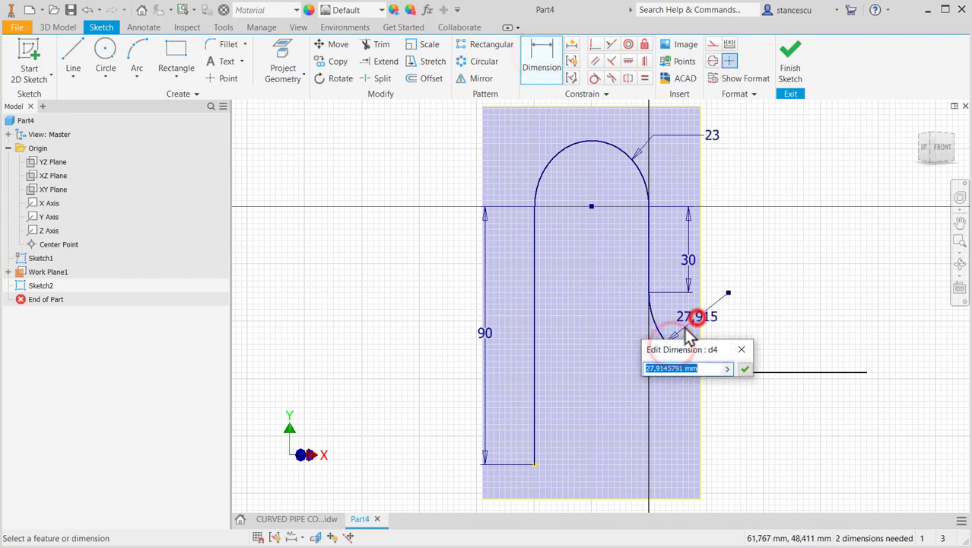
click(712, 136)
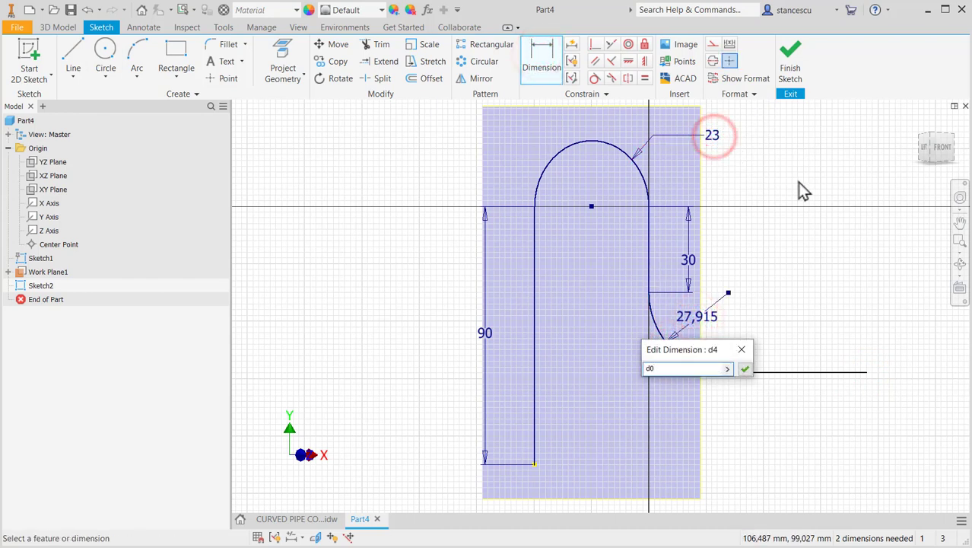
click(744, 369)
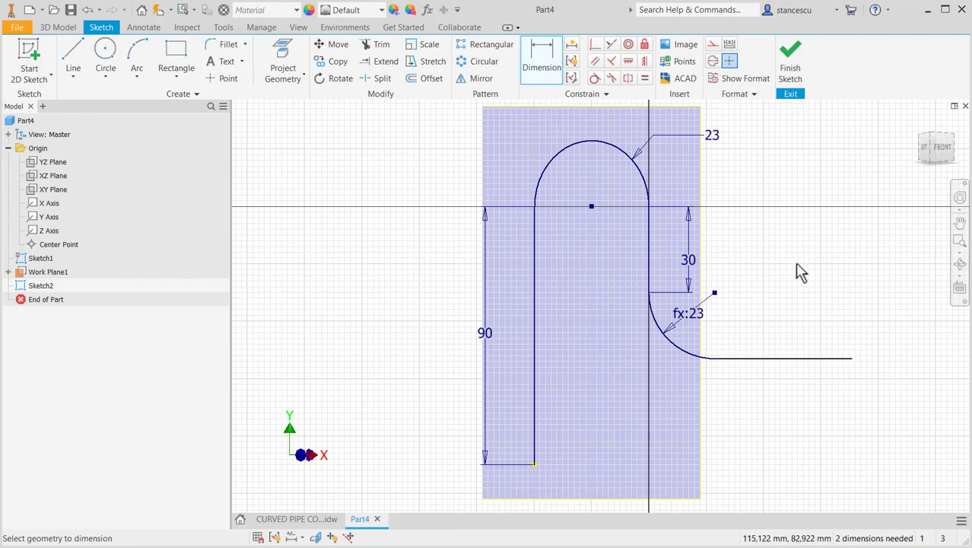
key(Escape)
Step: Dimension the horizontal reach from the vertical line to the line end as 76-20 (56)
key(d)
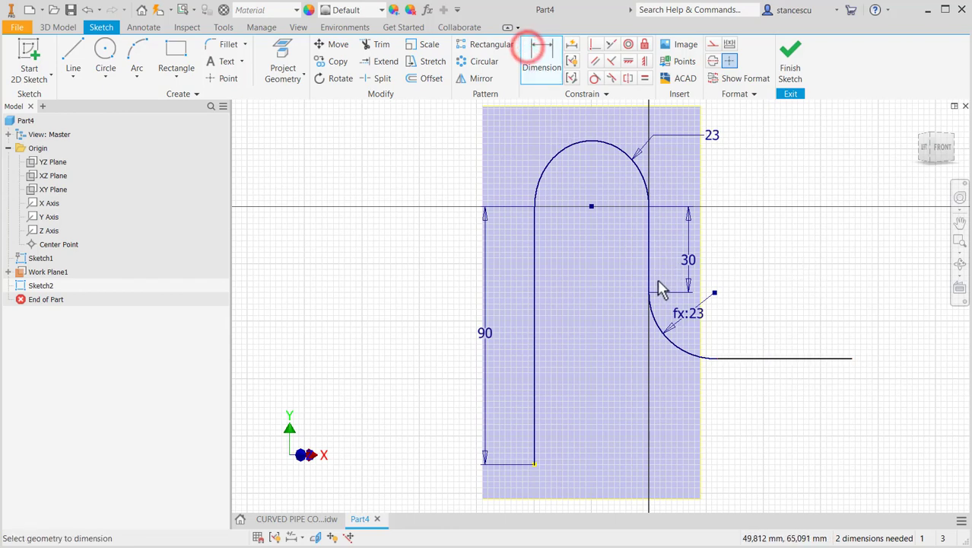
click(650, 280)
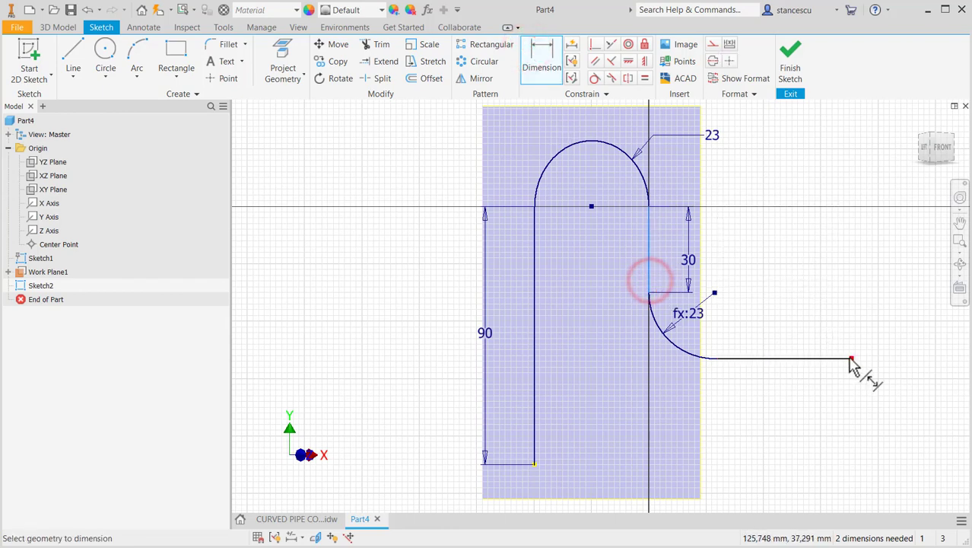
click(851, 358)
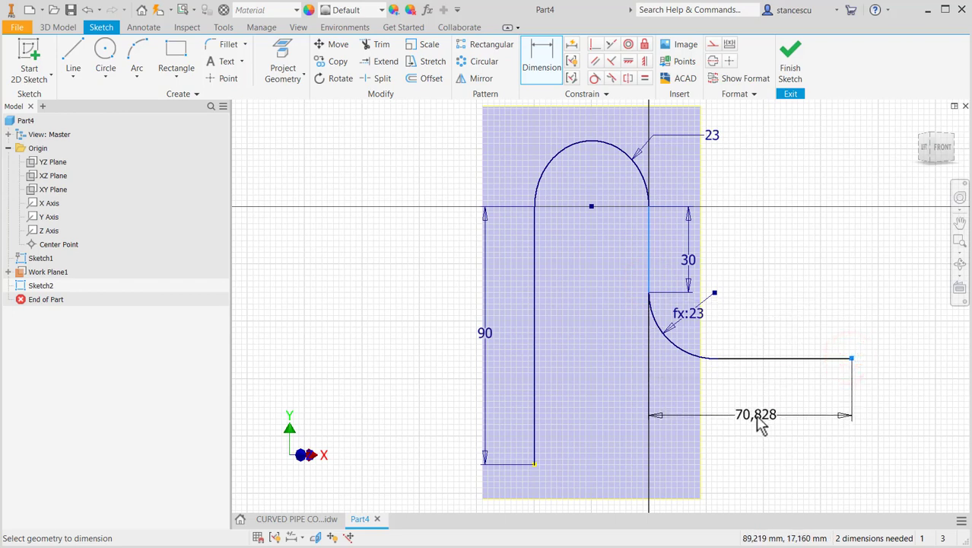
click(754, 423)
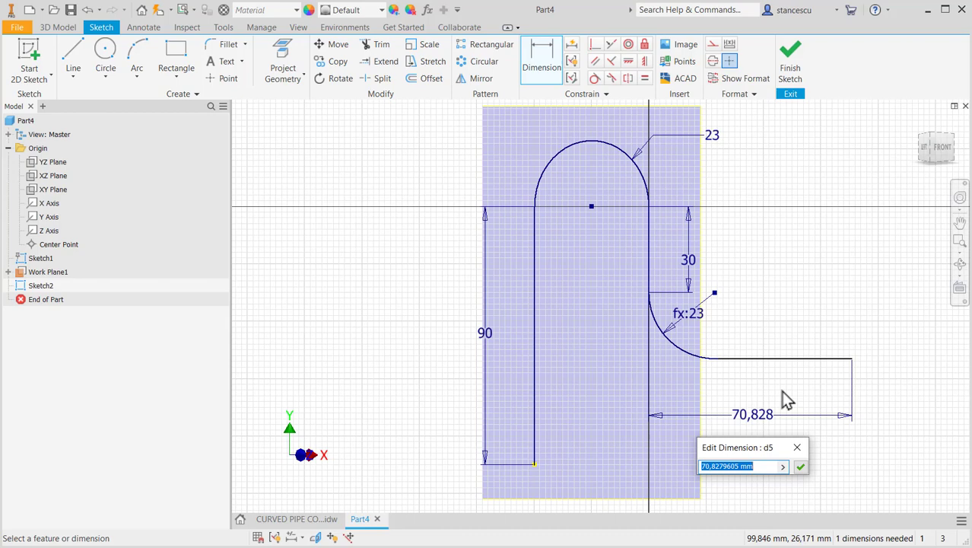
text(78)
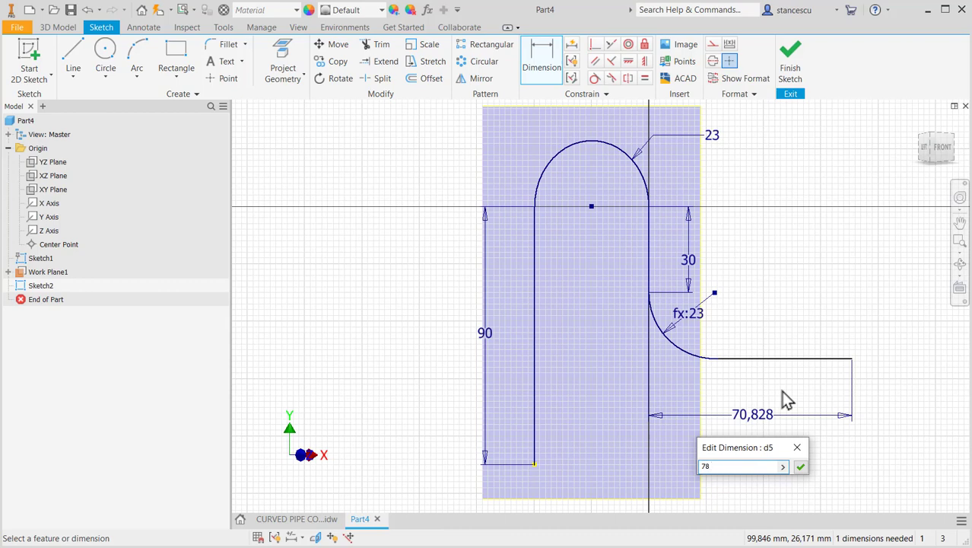
key(BackSpace)
text(6-20)
key(Return)
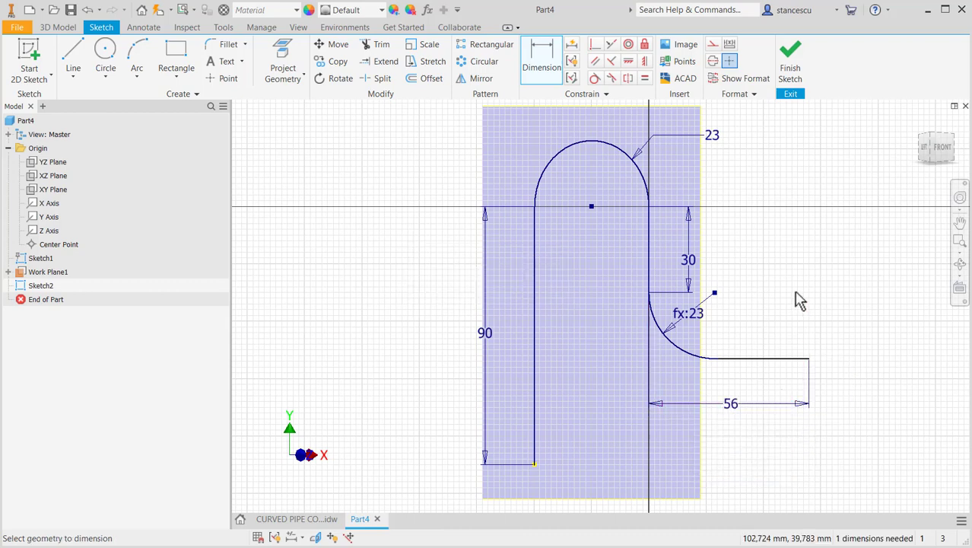
Step: Finish Sketch2 and turn off Work Plane1's visibility
click(791, 76)
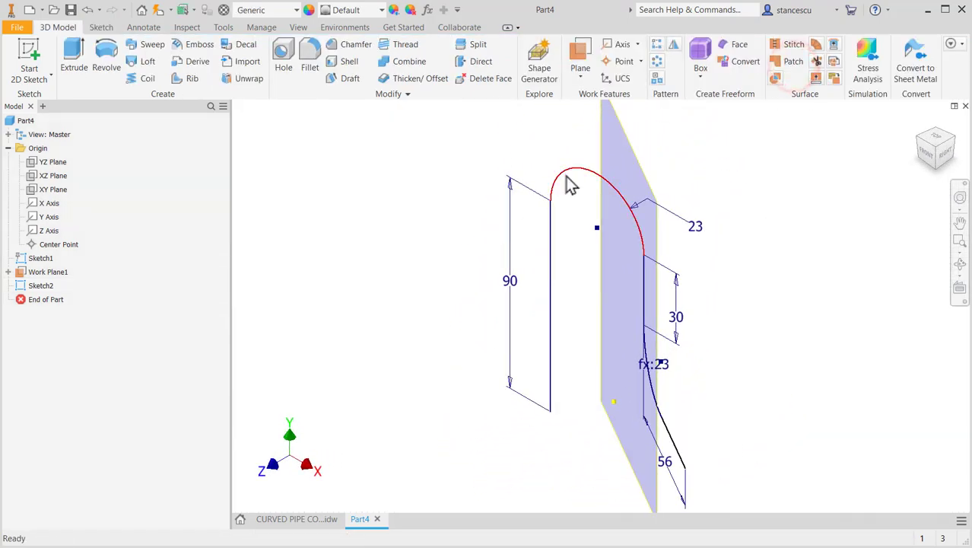
right_click(638, 152)
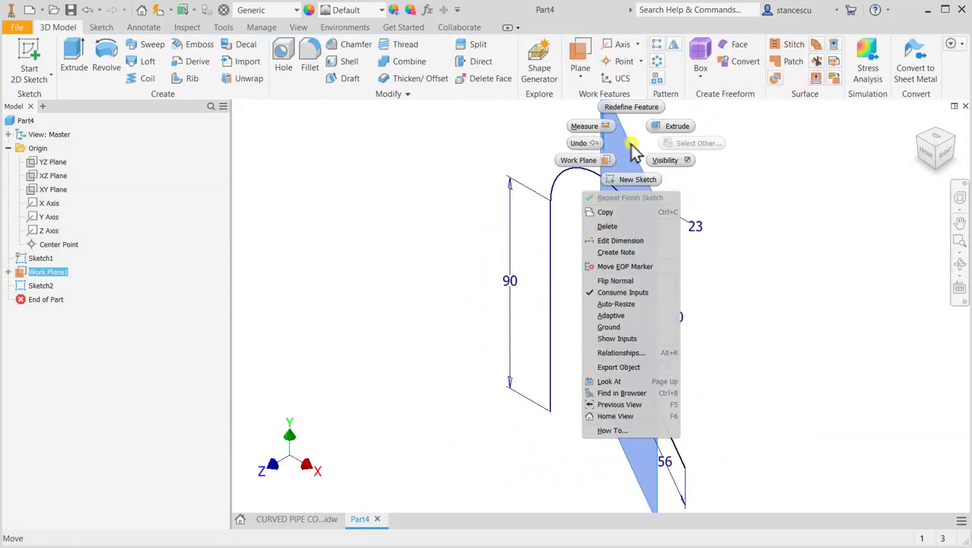
click(675, 157)
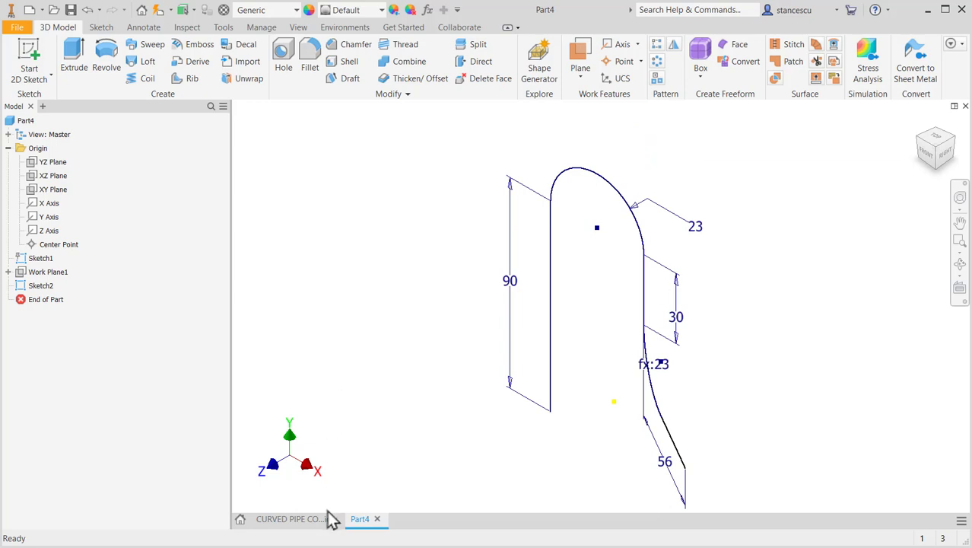
Step: Check the flange section with the 20 dimension on the drawing, then return to Part4
click(297, 520)
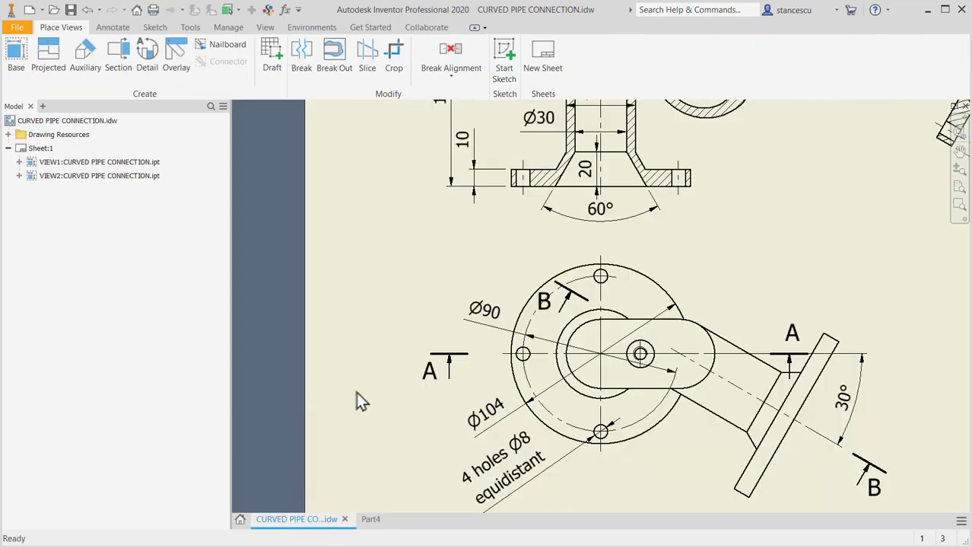
middle_drag(426, 241, 419, 401)
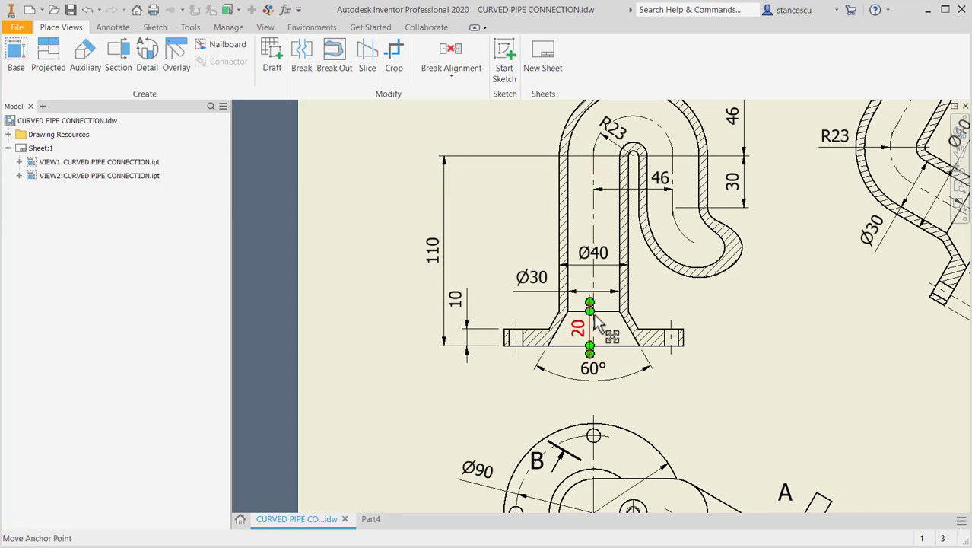
click(371, 518)
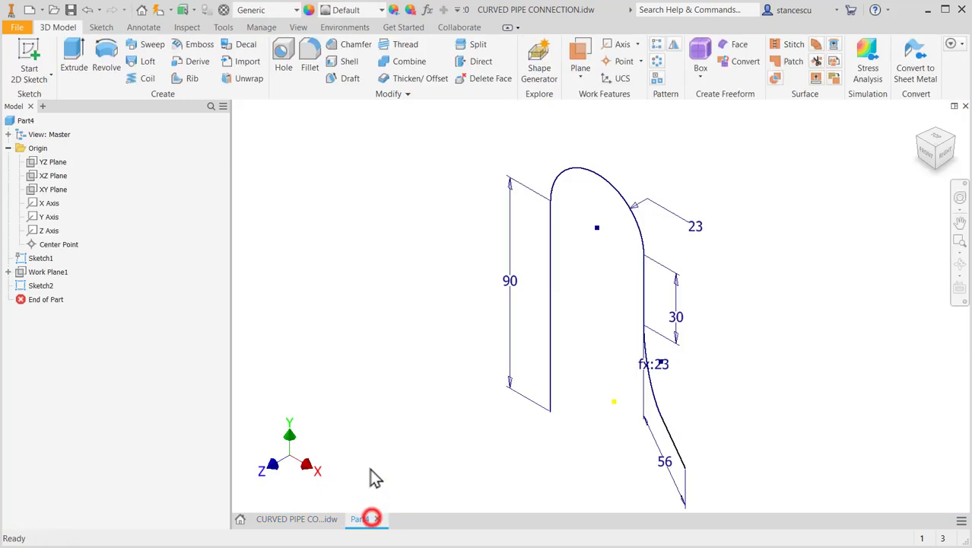
Step: On the XZ plane, draw Ø30 and Ø40 circles centred at the origin and finish Sketch3
click(39, 176)
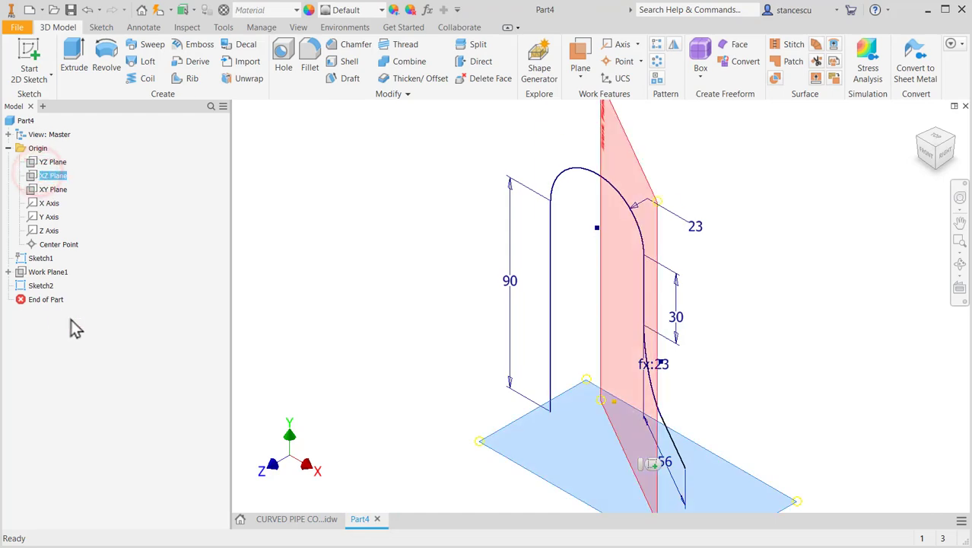
click(650, 463)
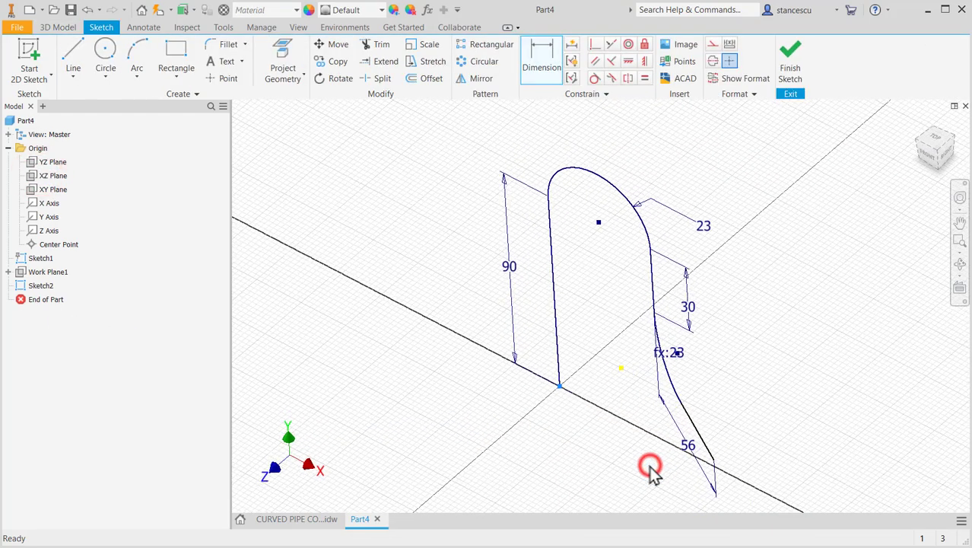
click(109, 62)
click(601, 305)
text(30)
key(Return)
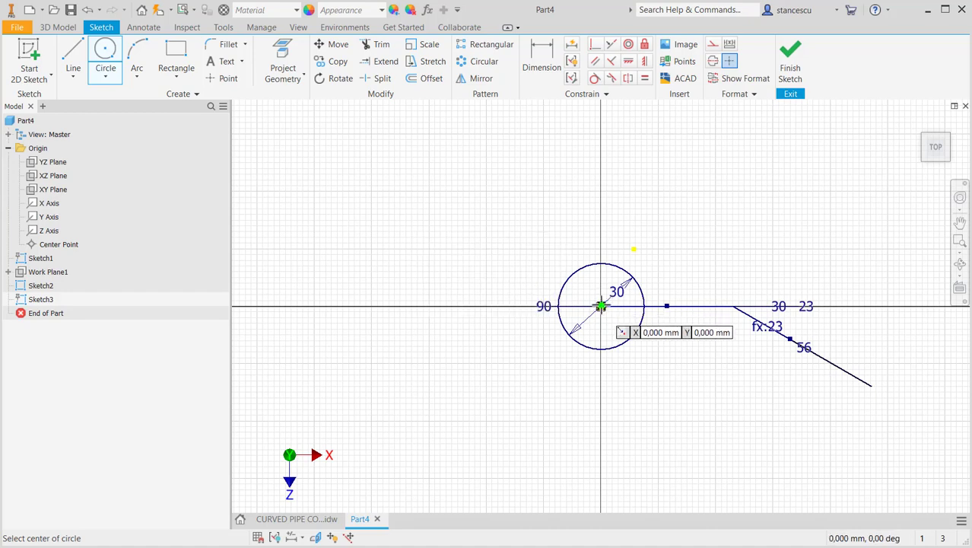
click(601, 306)
text(4)
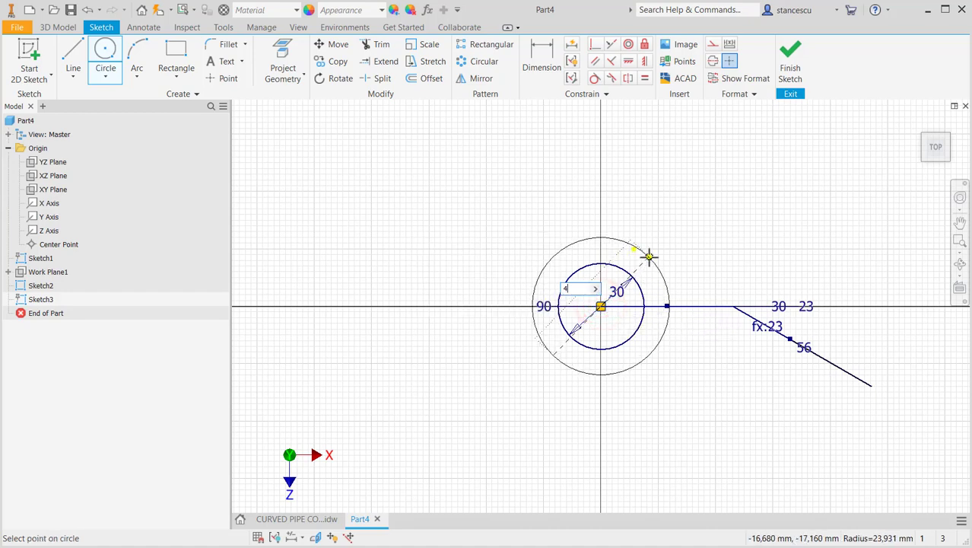
text(0)
key(Return)
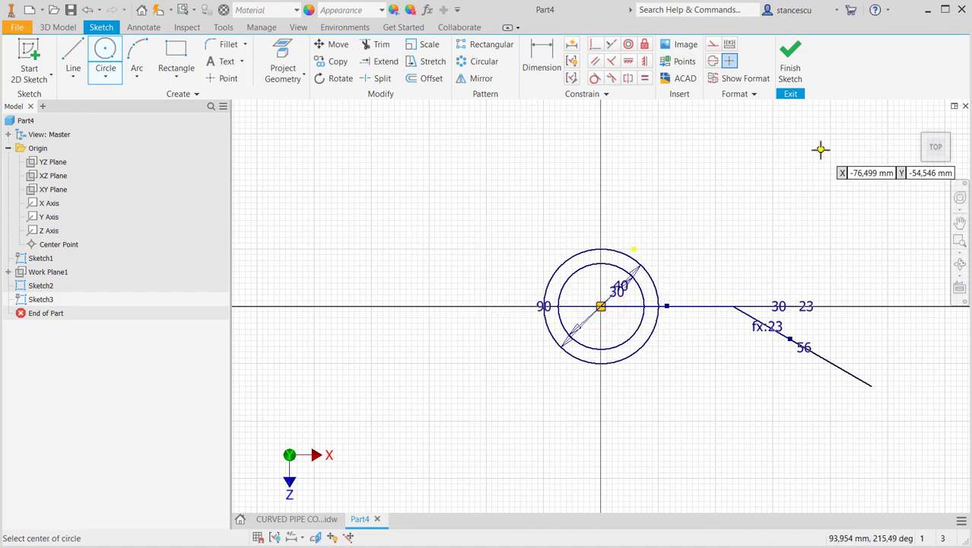
click(795, 72)
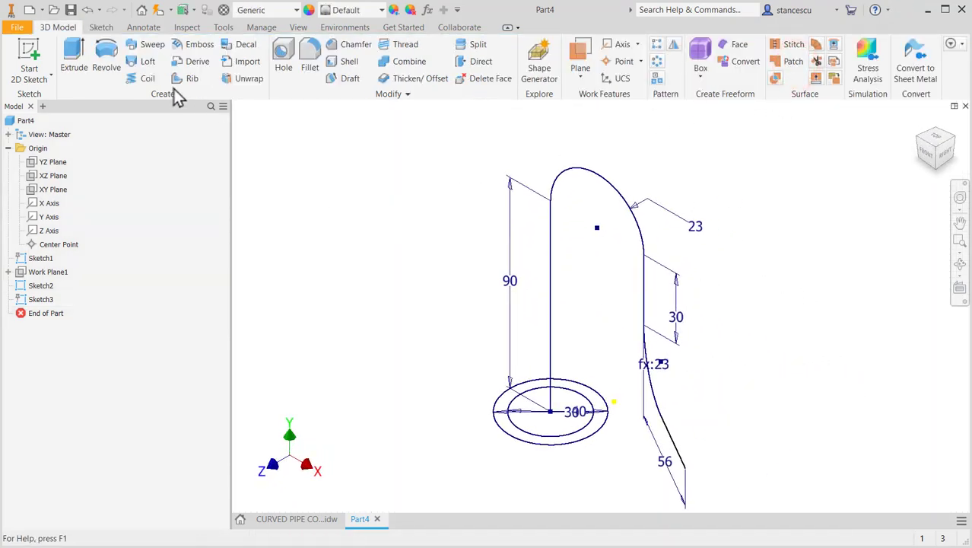
Step: Sweep the ring between the Ø30 and Ø40 circles along the curved path, accepting the path warning
click(147, 47)
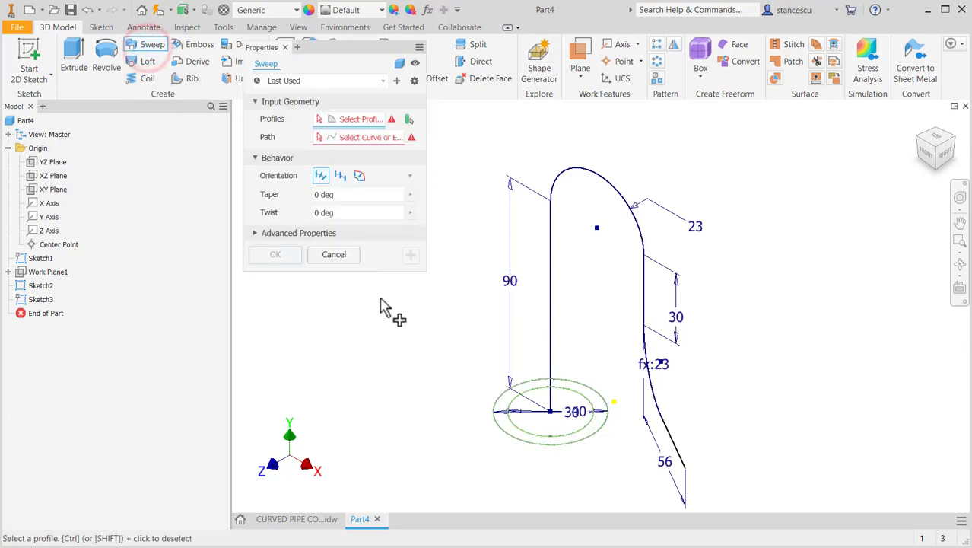
click(504, 409)
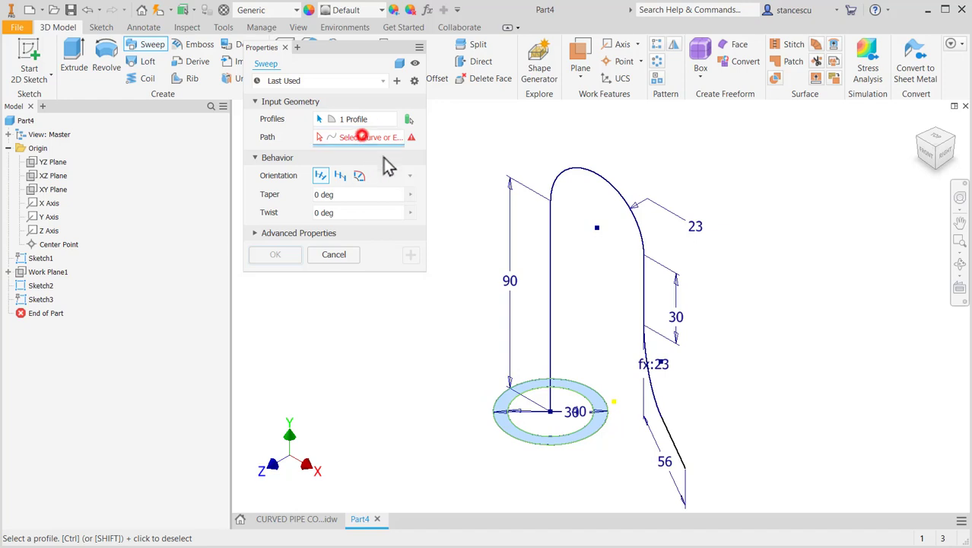
click(549, 281)
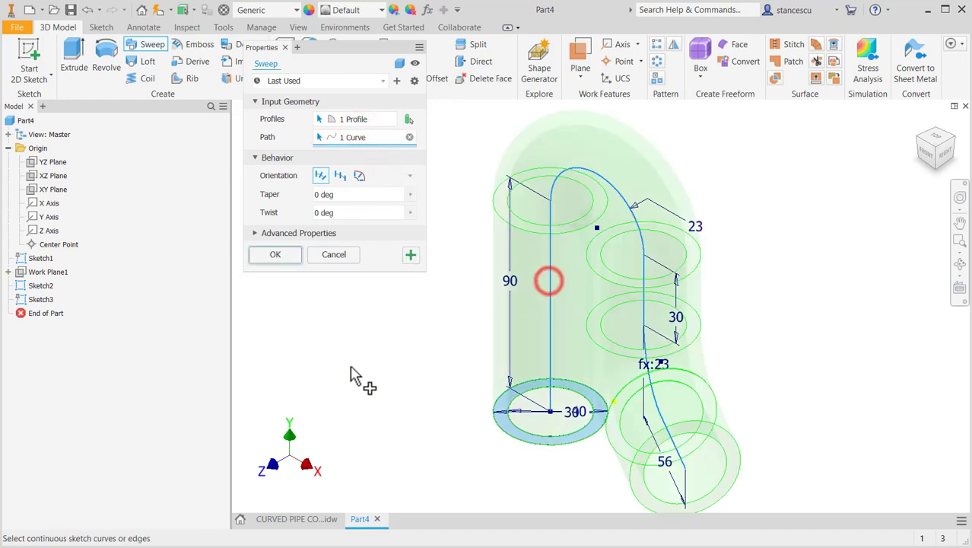
click(274, 255)
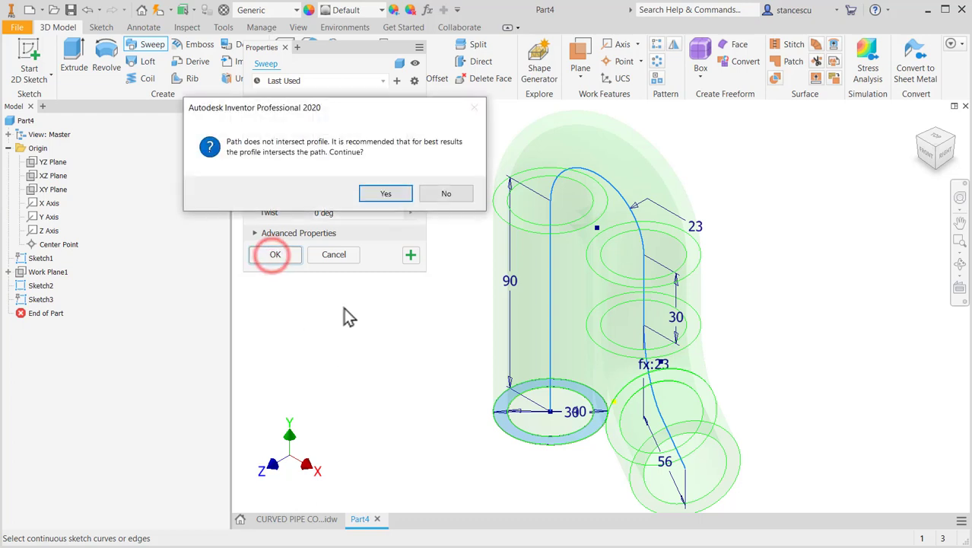
click(386, 194)
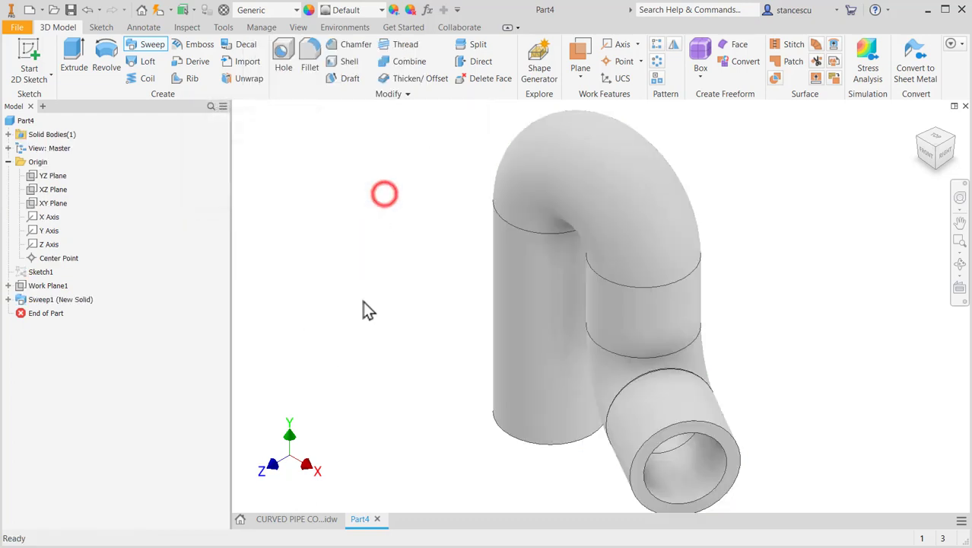
shift+middle_drag(360, 346, 341, 314)
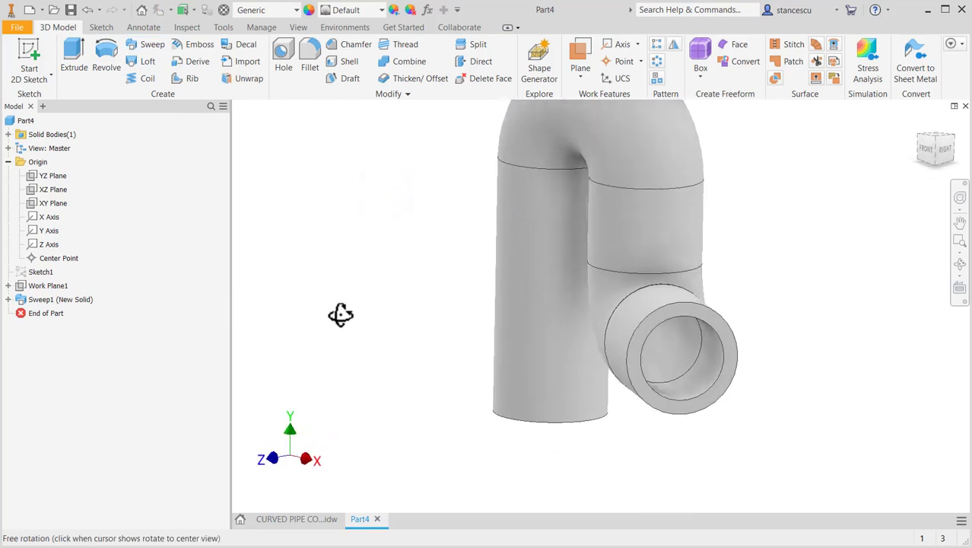
click(284, 518)
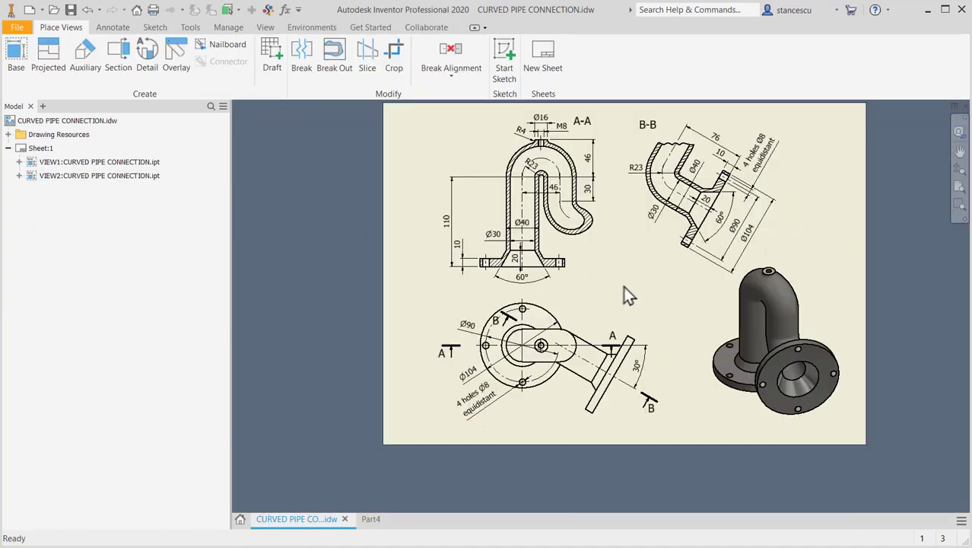
Step: Zoom and pan the drawing to review the flange's section and circular views (Ø104, Ø90, 60°, 4 holes Ø8)
scroll(494, 297, up, 6)
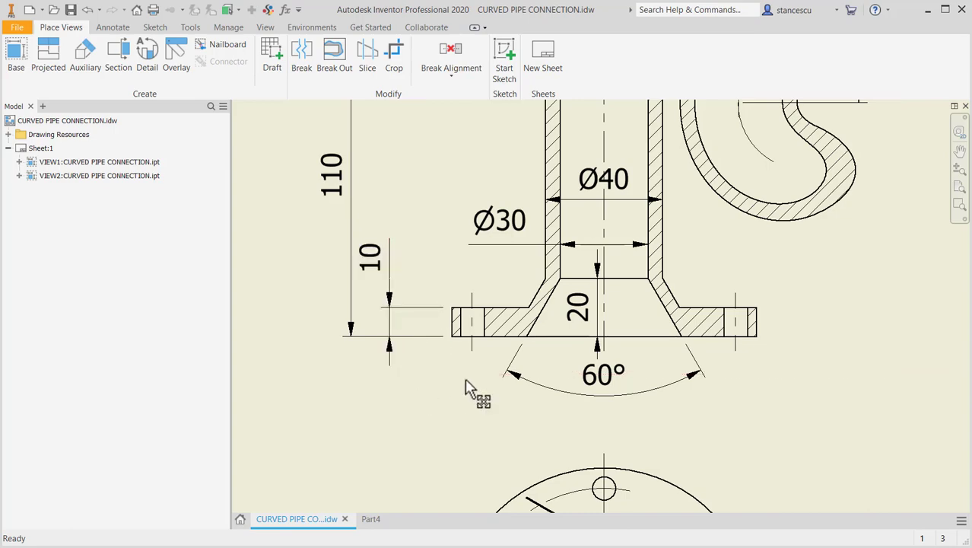
scroll(468, 388, up, 4)
middle_drag(547, 404, 547, 239)
scroll(500, 417, down, 1)
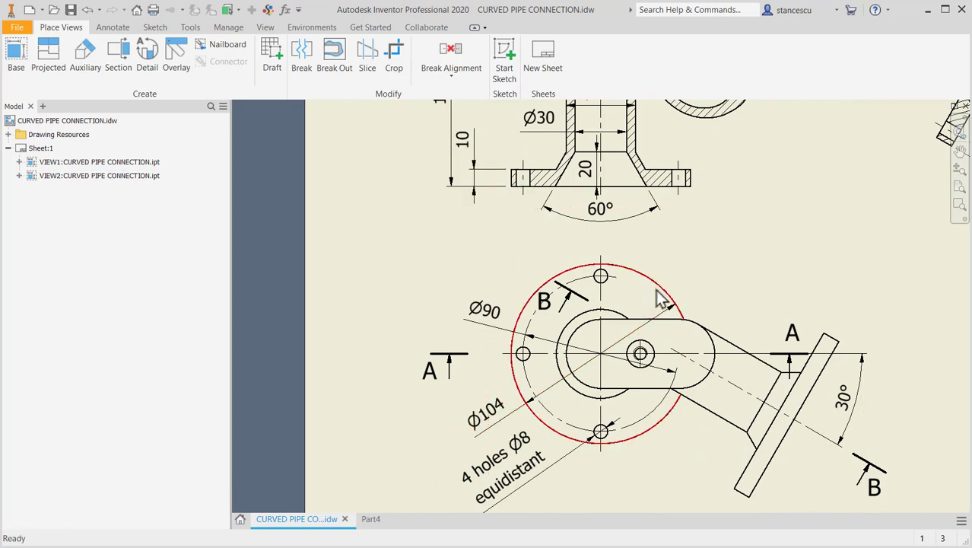
middle_drag(660, 299, 653, 458)
Step: In Part4, start a sliced sketch on the XY plane and project the pipe's bottom and inner wall edges
click(371, 519)
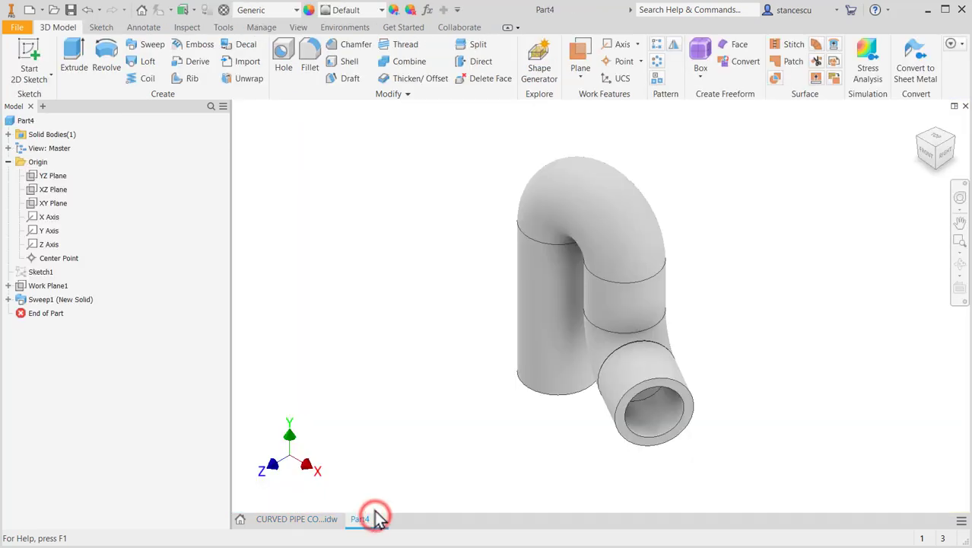
click(53, 203)
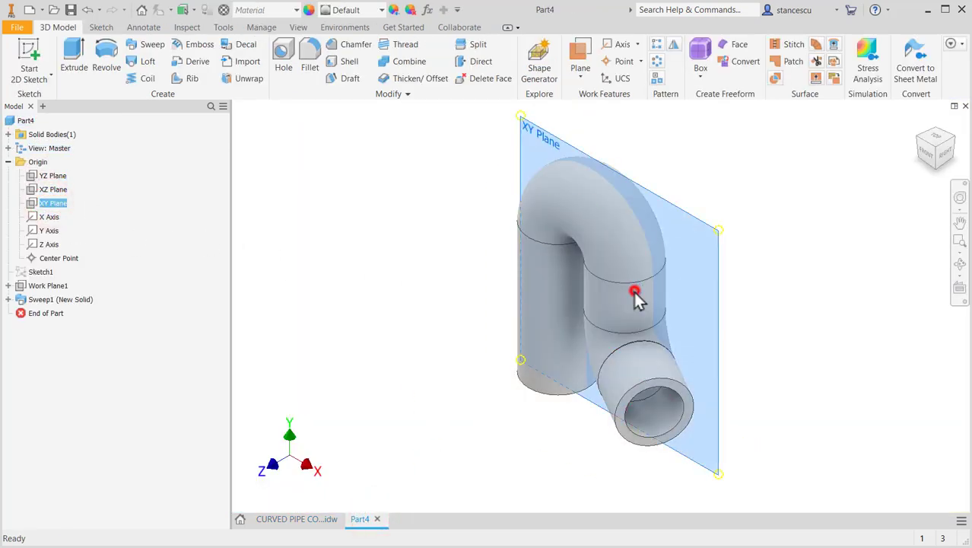
key(s)
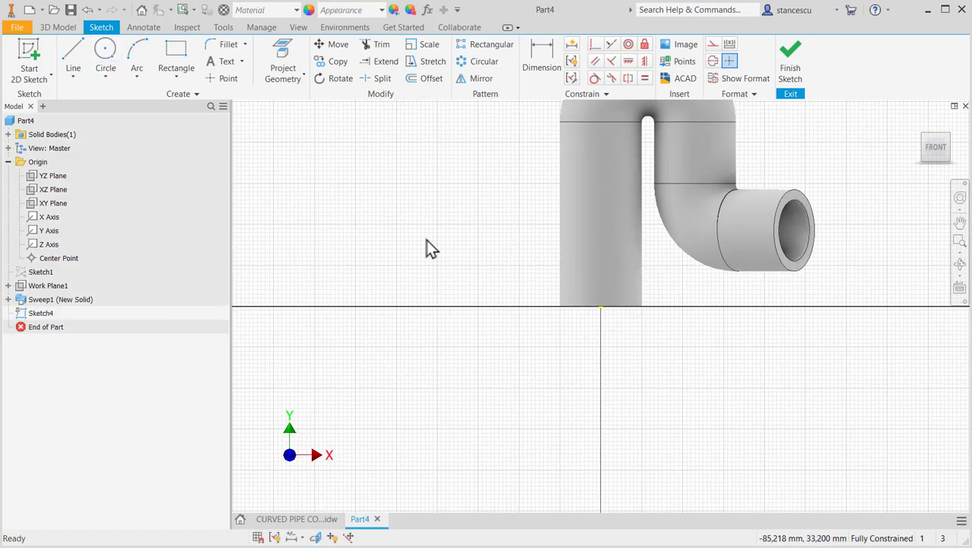
key(F7)
scroll(540, 264, up, 3)
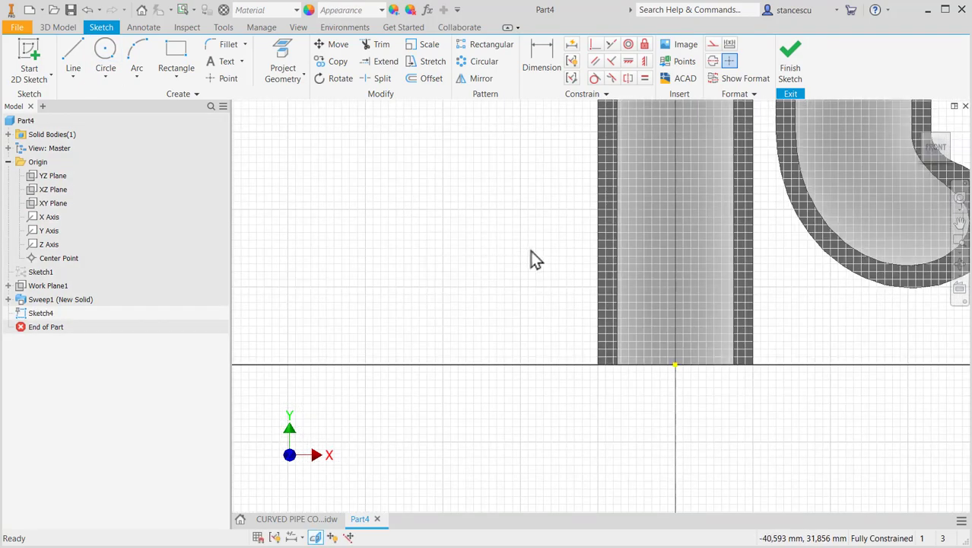
middle_drag(540, 264, 461, 308)
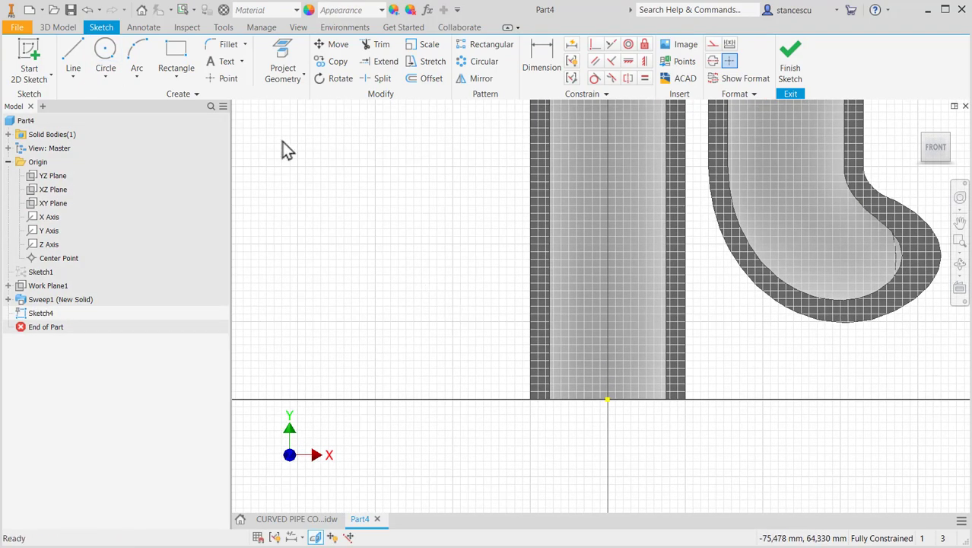
click(278, 55)
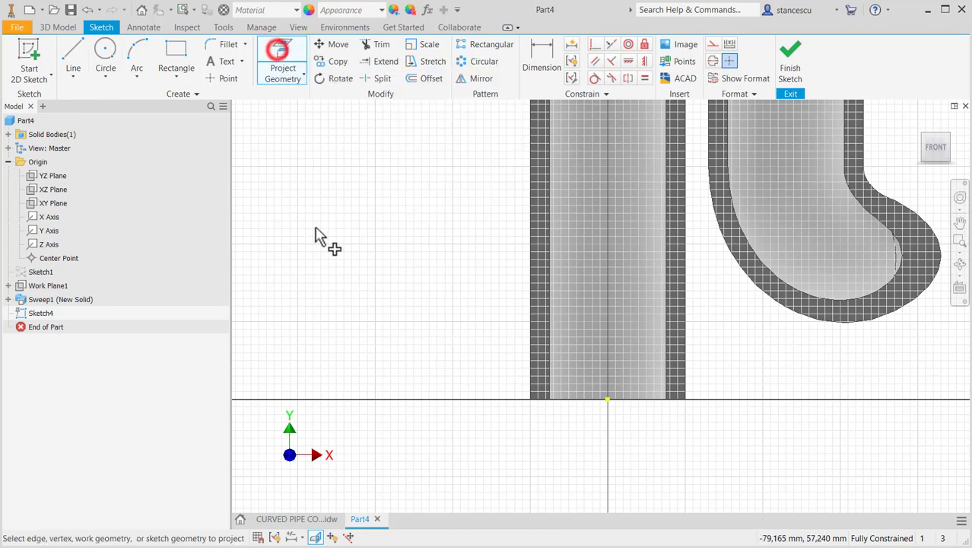
click(536, 400)
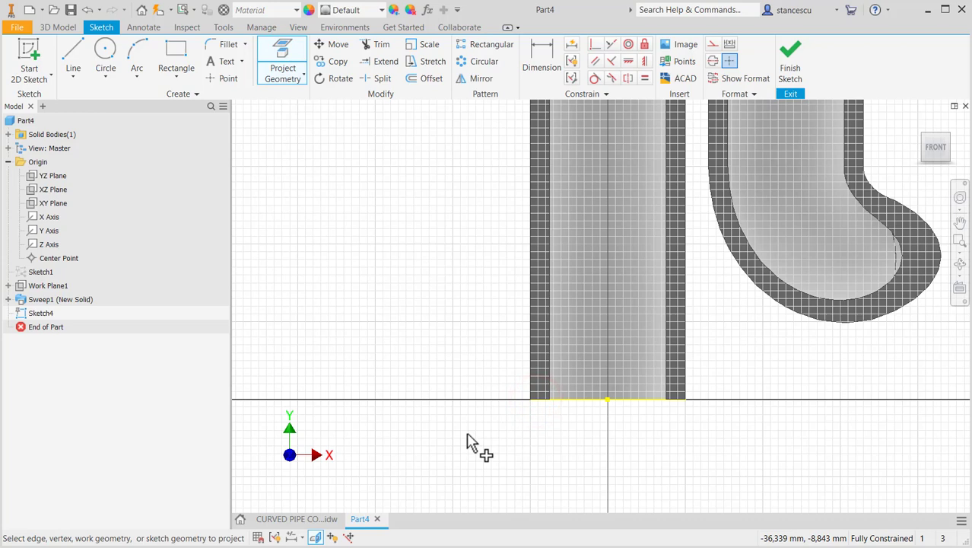
click(548, 373)
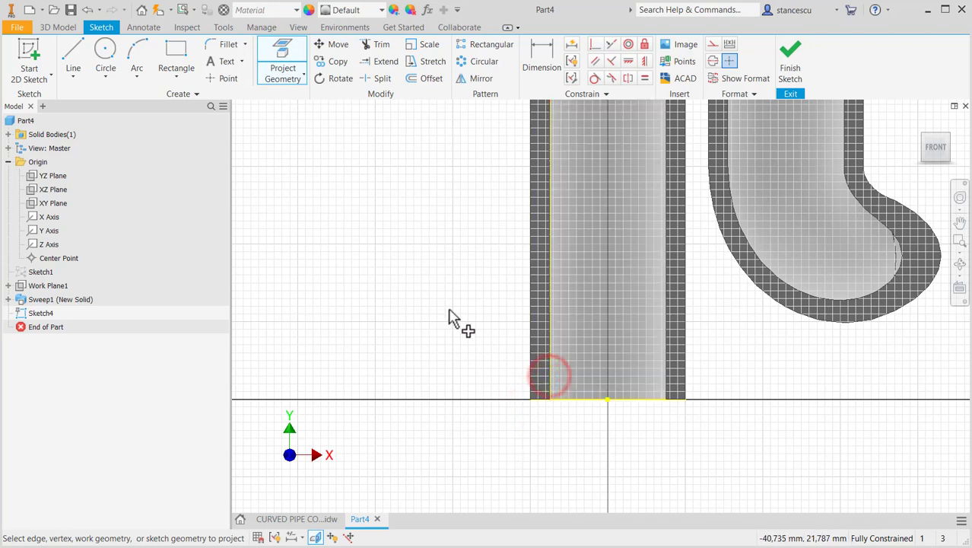
Step: Draw the six-cornered flange outline below the pipe base, closing it at the pipe's bottom edge
click(73, 52)
click(530, 400)
click(491, 459)
click(431, 460)
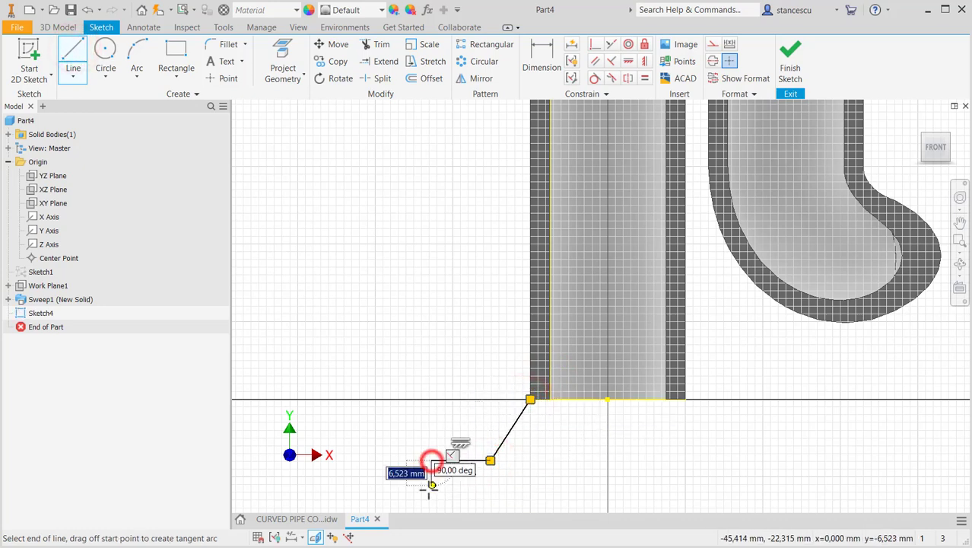
click(431, 493)
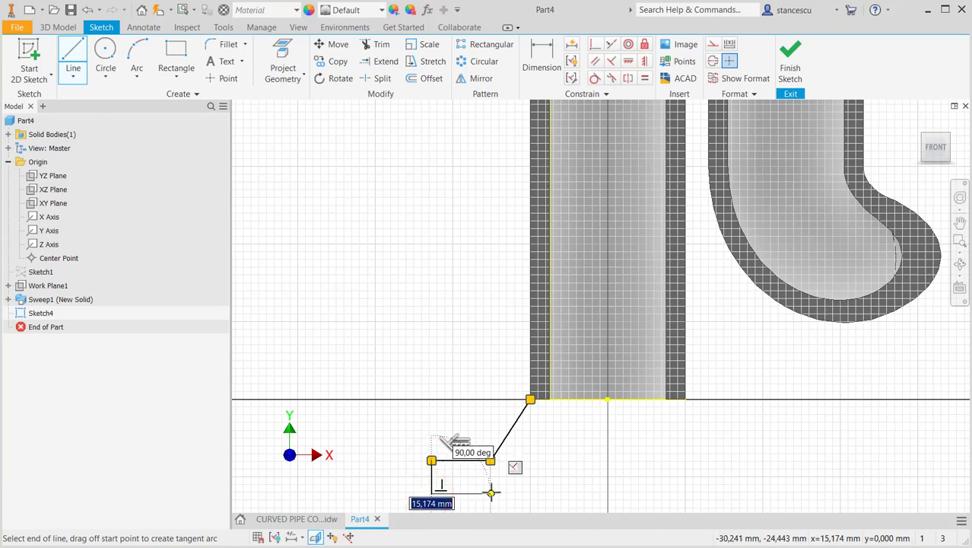
click(506, 492)
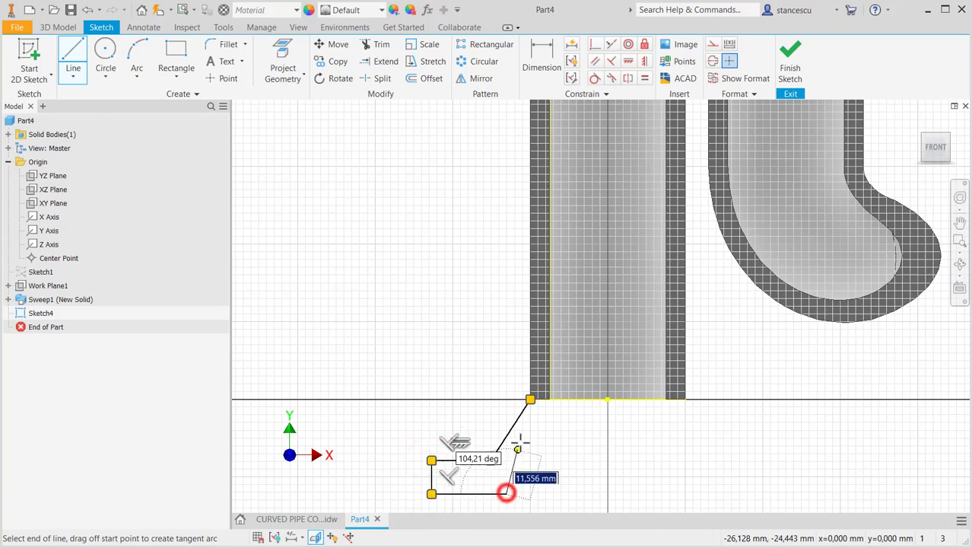
click(550, 399)
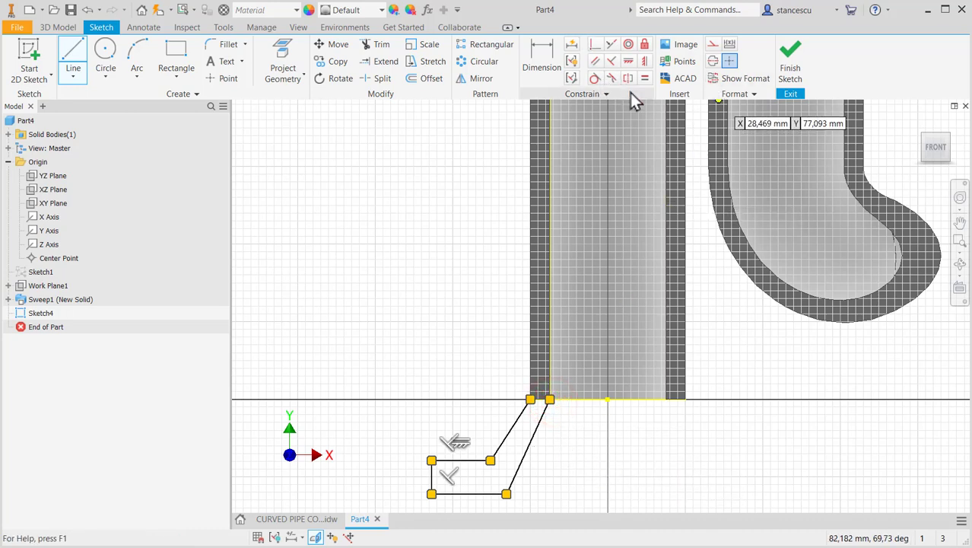
Step: Make the two slanted lines parallel and dimension the flange height to 20 mm
click(596, 61)
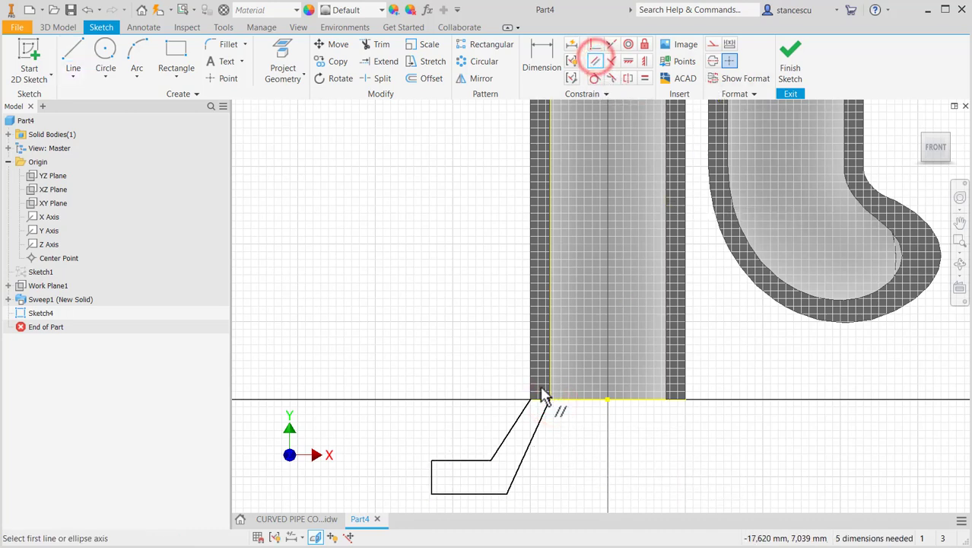
click(517, 419)
click(532, 441)
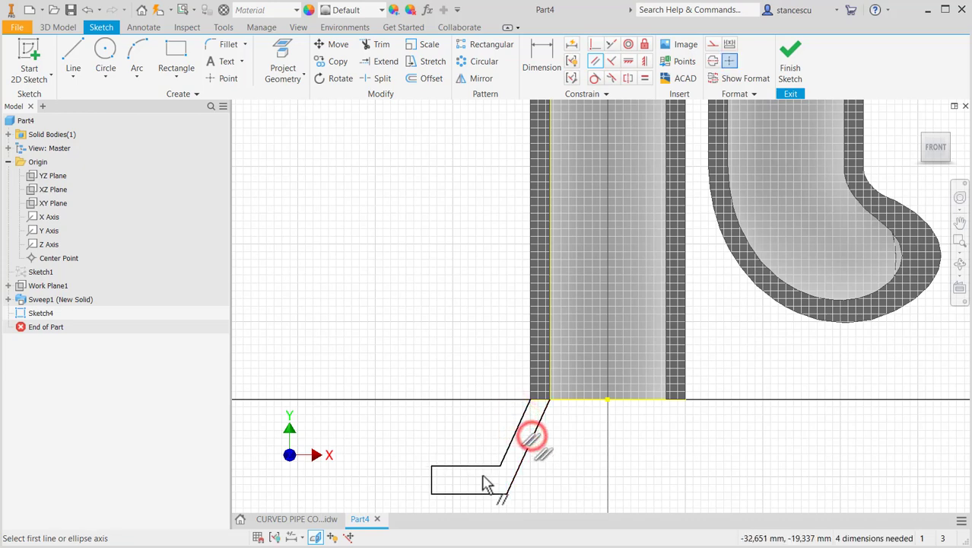
click(549, 55)
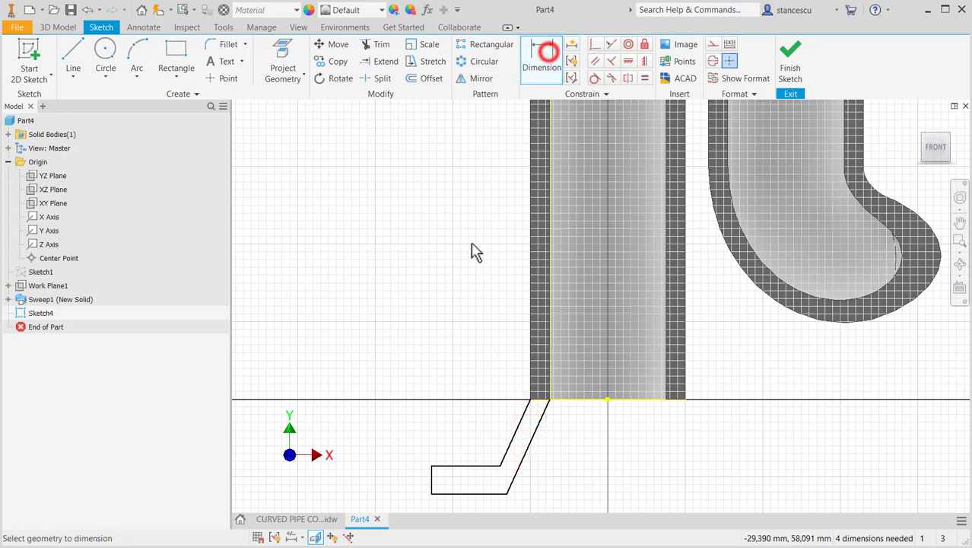
click(490, 499)
click(592, 400)
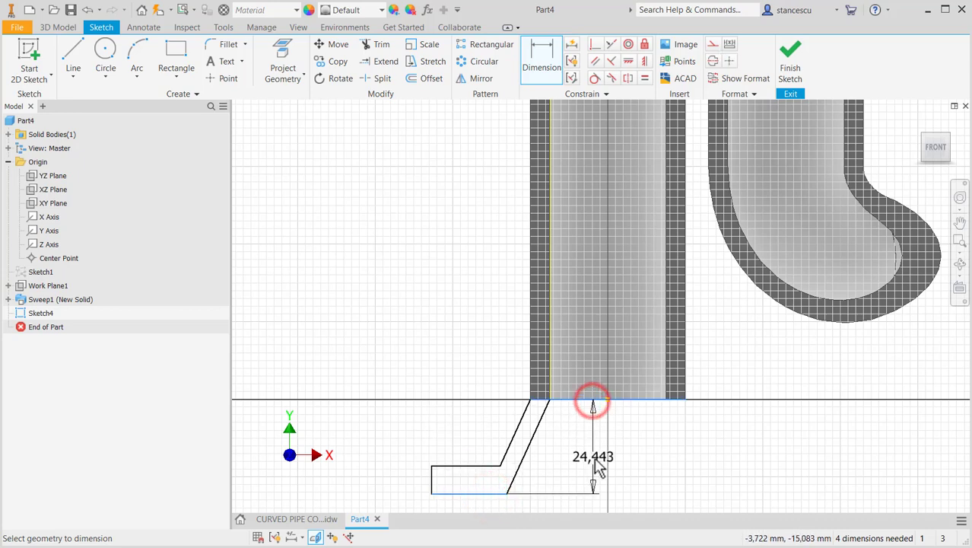
click(596, 466)
text(20)
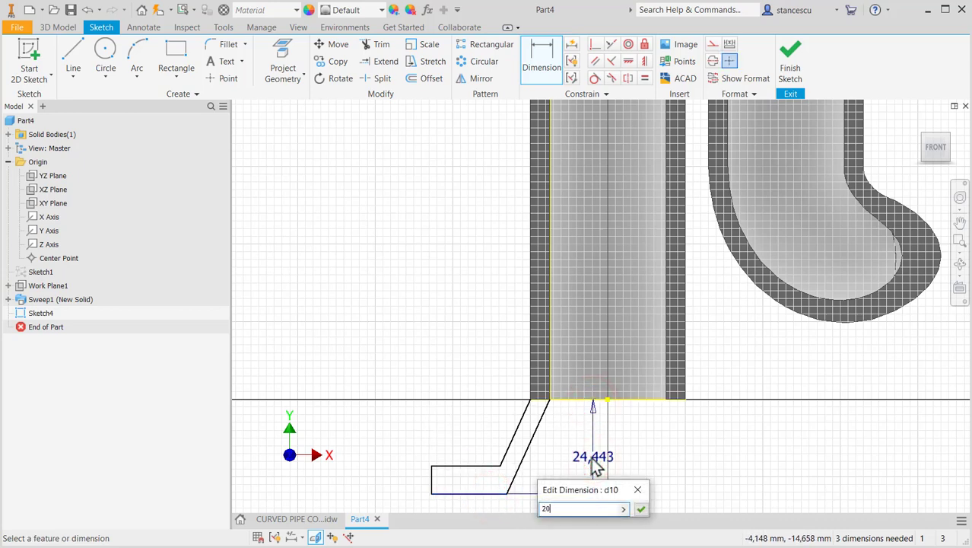
key(Return)
Step: Dimension the slanted edge at 30° and the flange thickness at 10 mm
click(531, 445)
click(549, 380)
click(550, 510)
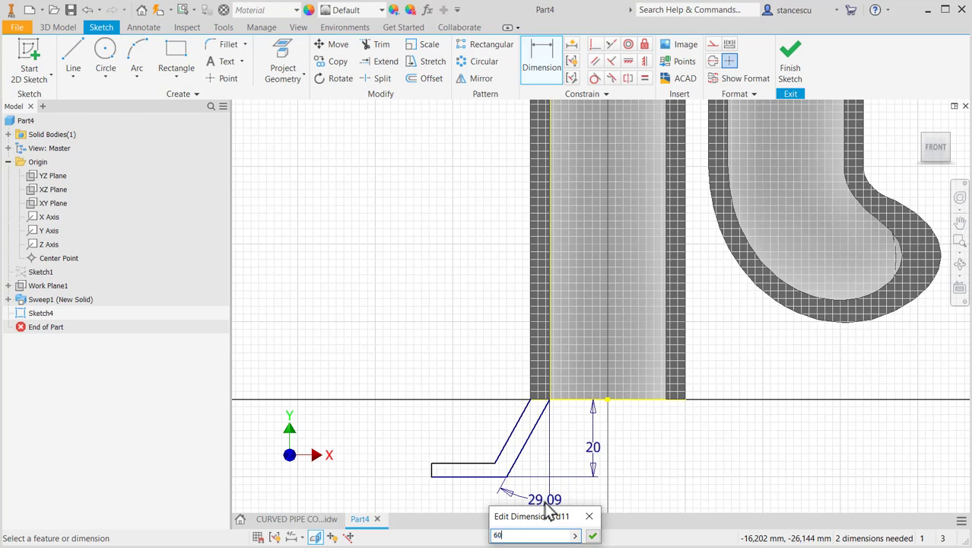
key(Return)
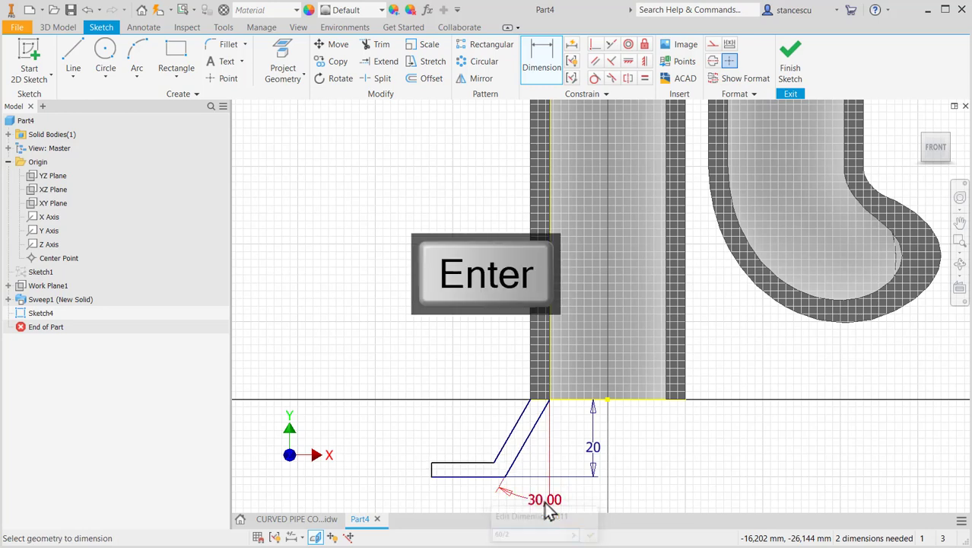
click(443, 477)
click(445, 463)
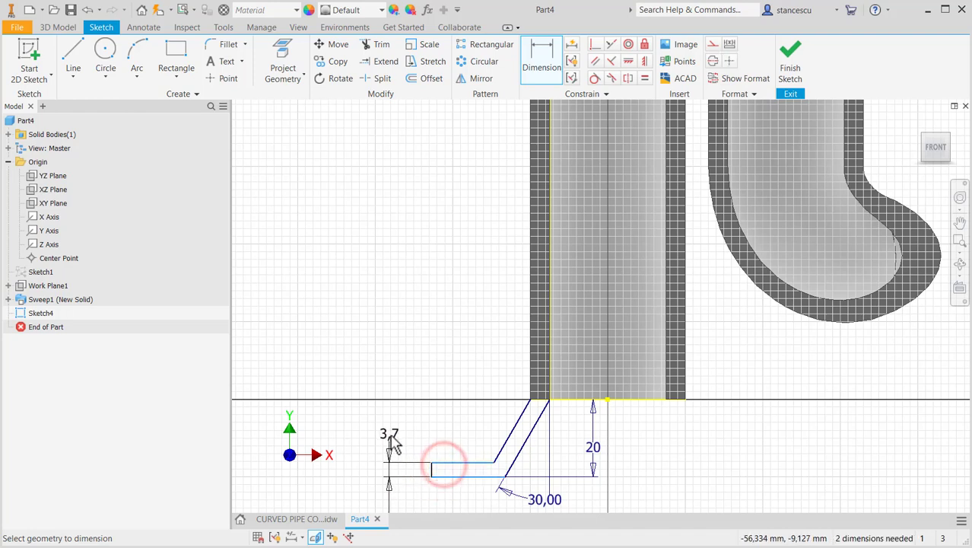
click(391, 443)
text(10)
key(Return)
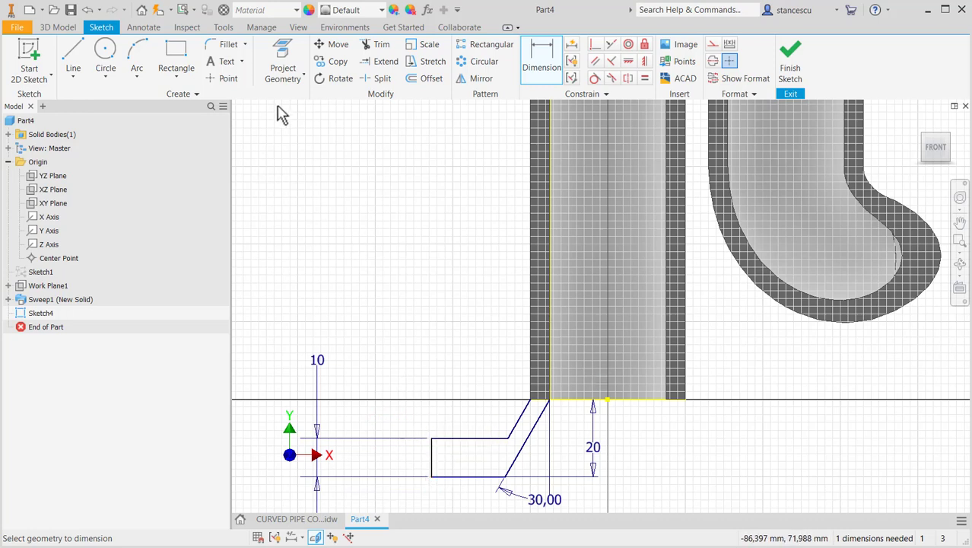
click(281, 58)
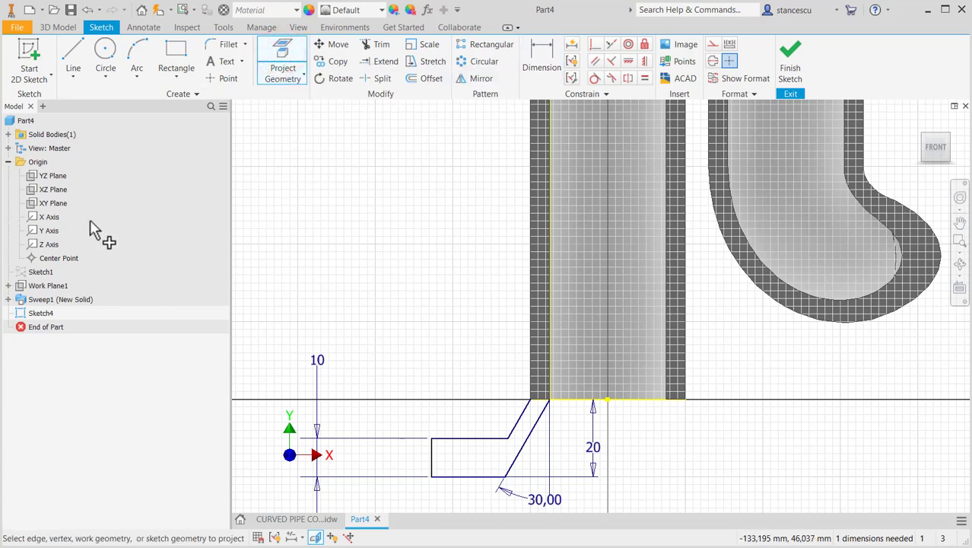
Step: Project the Y axis into Sketch4 and convert it to a centerline
click(49, 230)
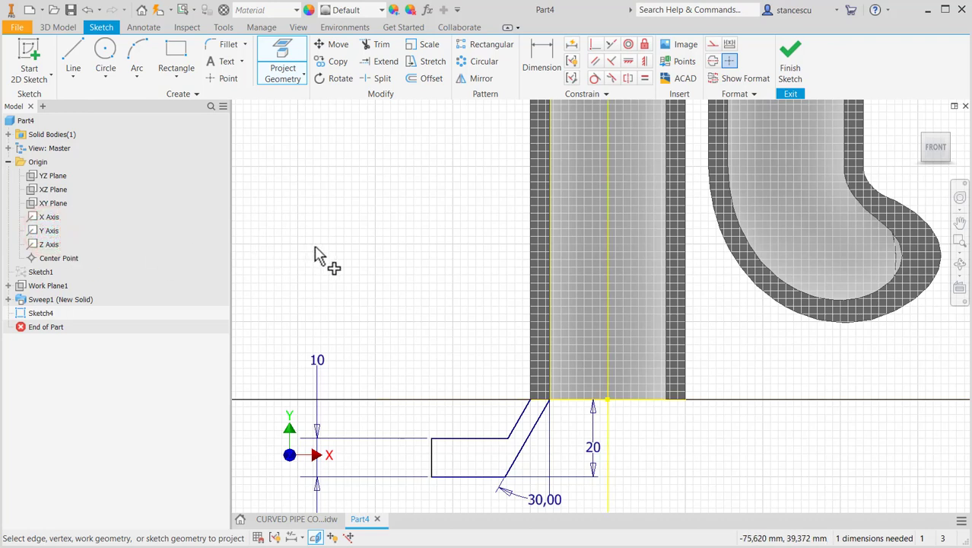
key(Escape)
click(628, 253)
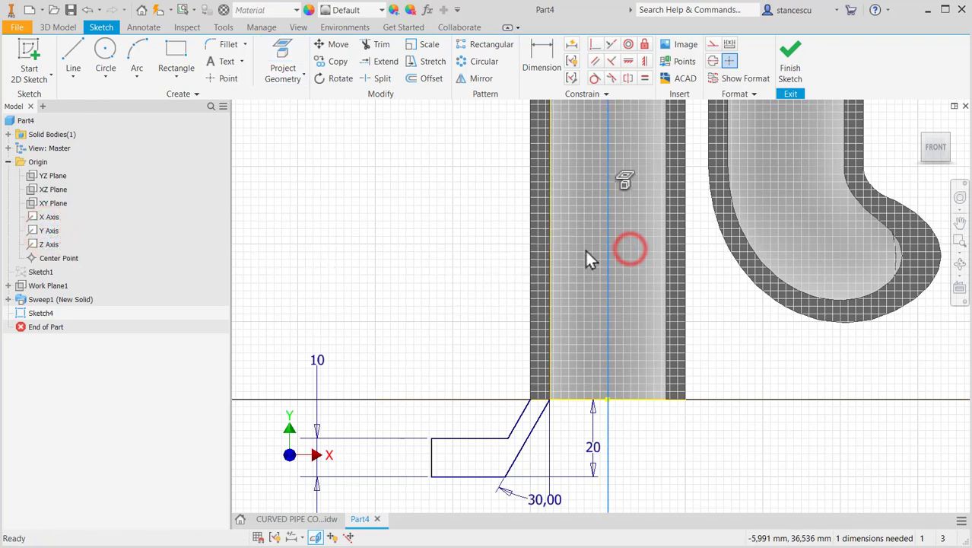
click(713, 61)
click(377, 224)
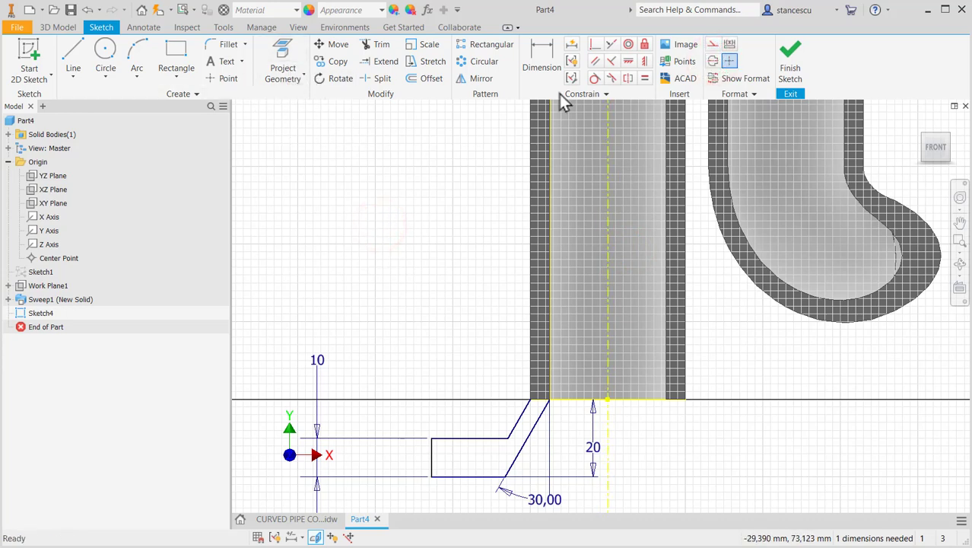
Step: Dimension the flange's outer edge to the centerline as a Ø104 diameter
click(538, 56)
click(433, 455)
click(606, 362)
middle_drag(618, 431, 631, 359)
click(605, 467)
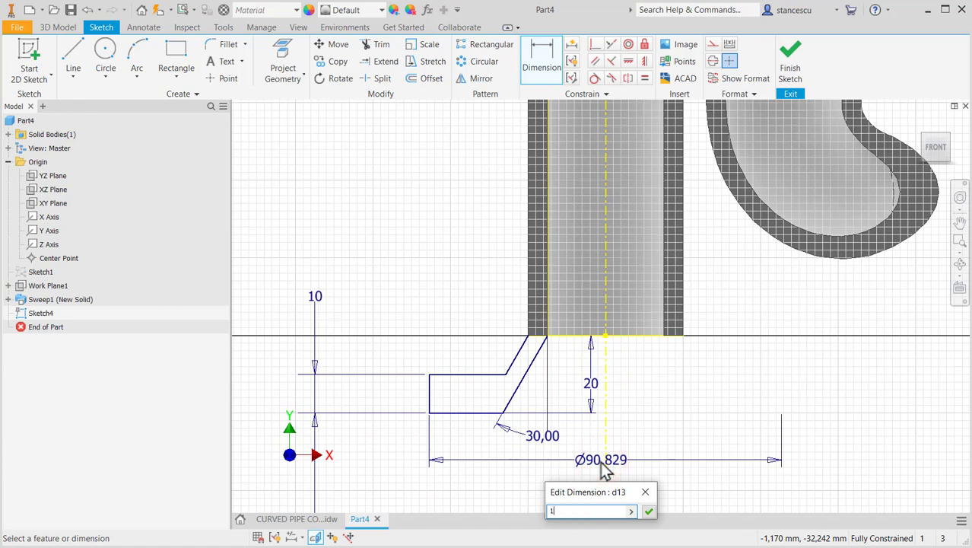
key(Return)
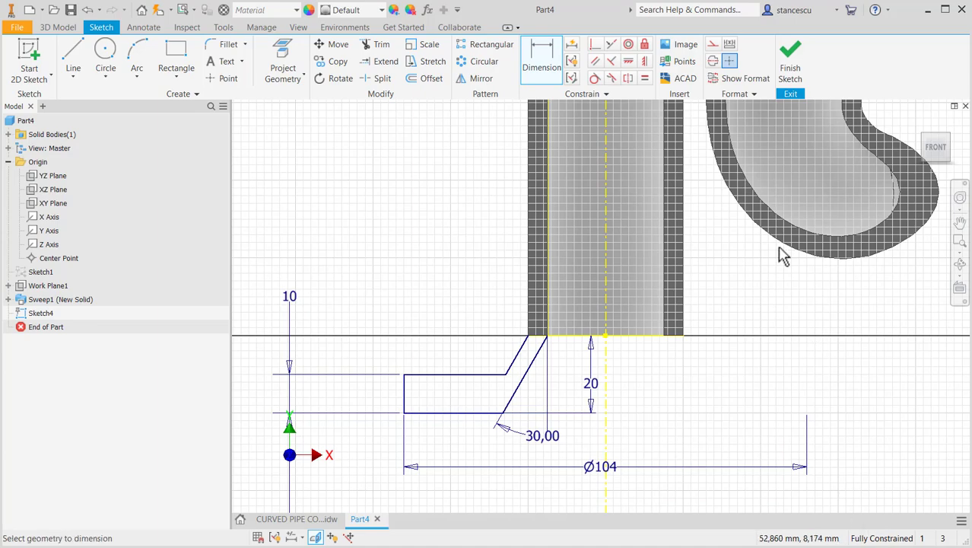
Step: Finish Sketch4 and revolve it into Revolution1, joining the Ø104 flange to the pipe's lower end
click(791, 74)
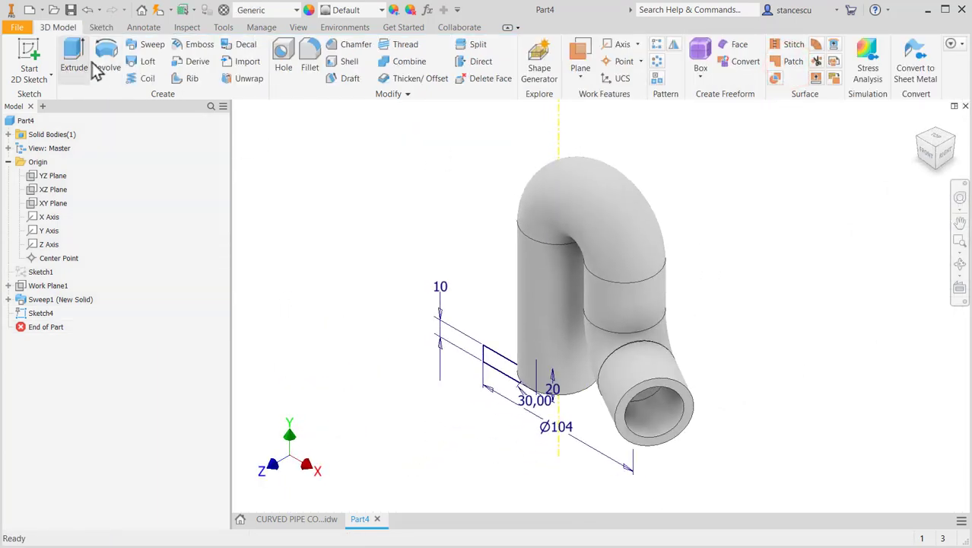
click(107, 60)
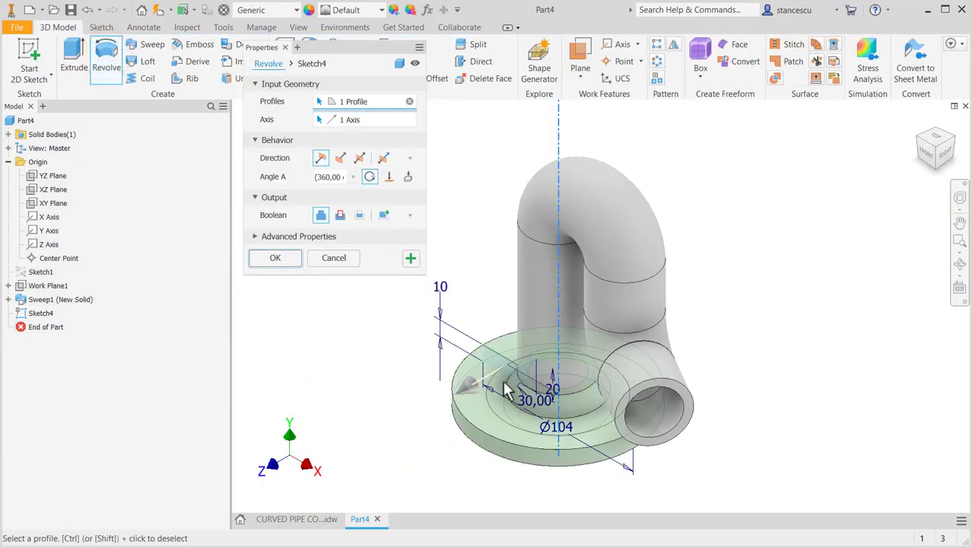
click(277, 258)
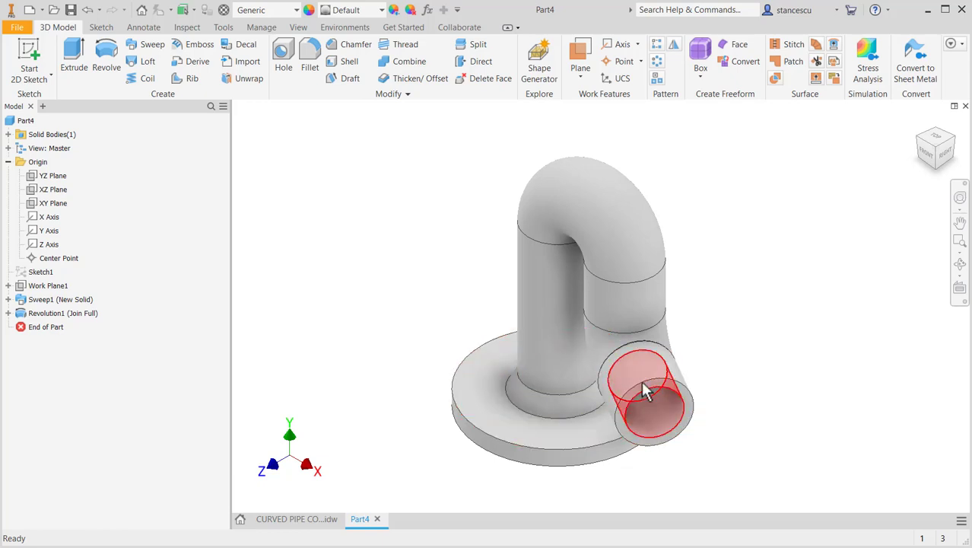
Step: Start Sketch5 on Work Plane1 with slice graphics and project the outlet's lower and end edges
click(19, 286)
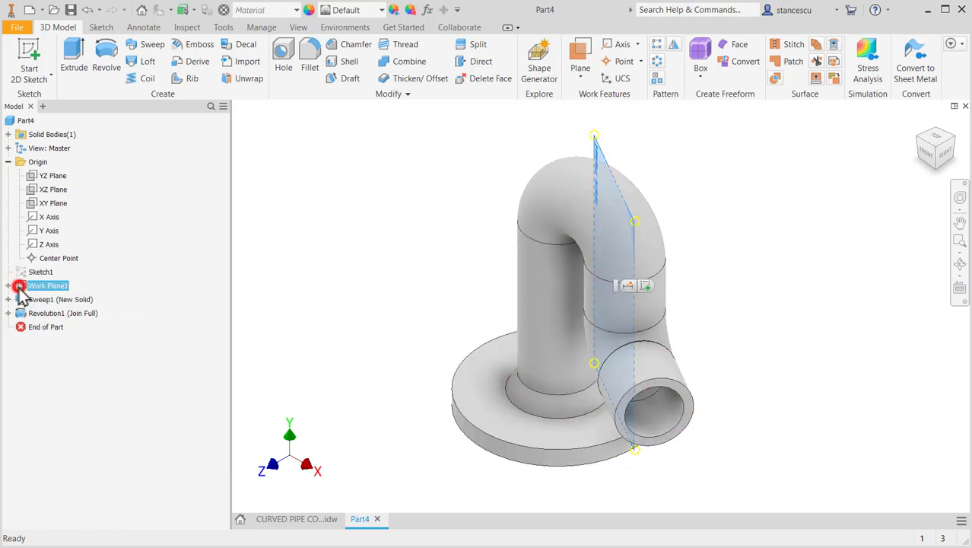
click(645, 286)
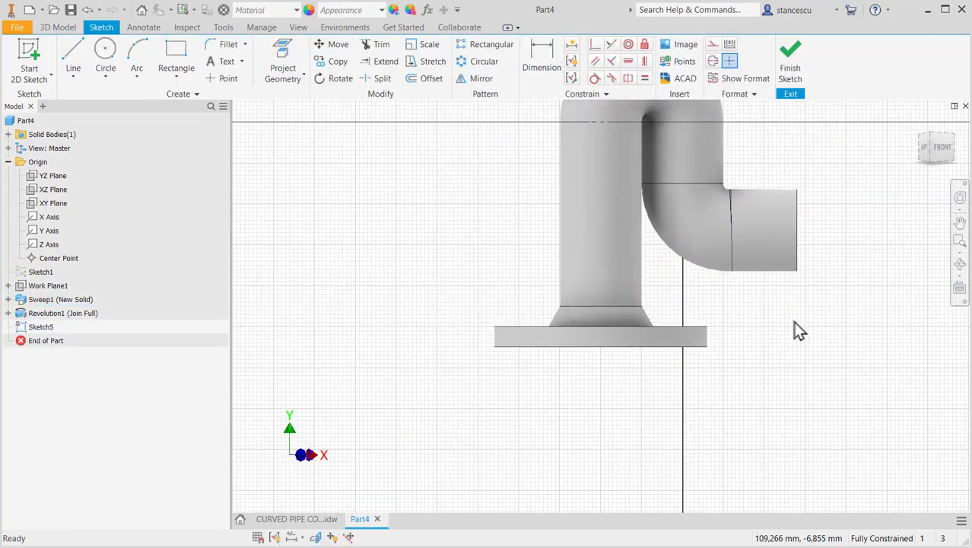
key(F7)
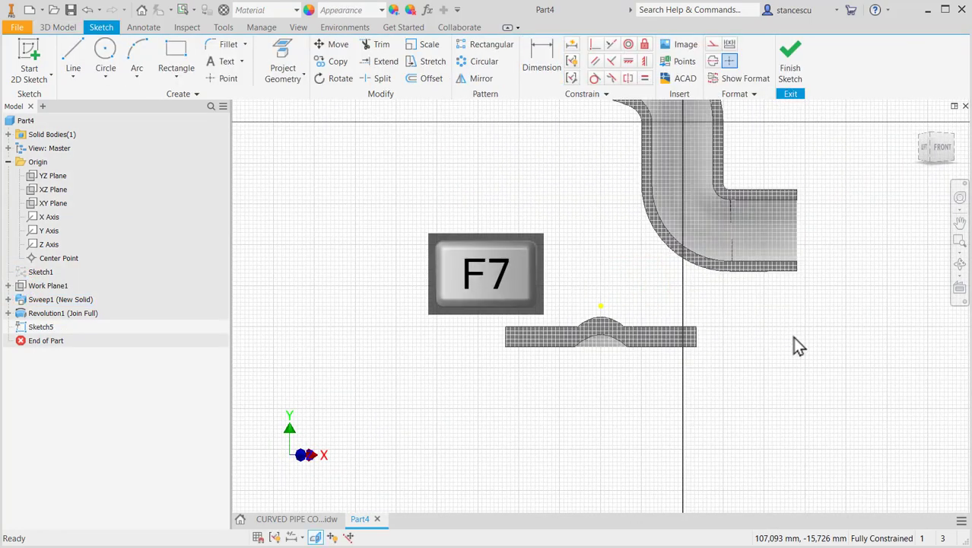
mouse_move(795, 348)
middle_down()
mouse_move(758, 379)
mouse_move(771, 382)
middle_up()
scroll(764, 315, up, 3)
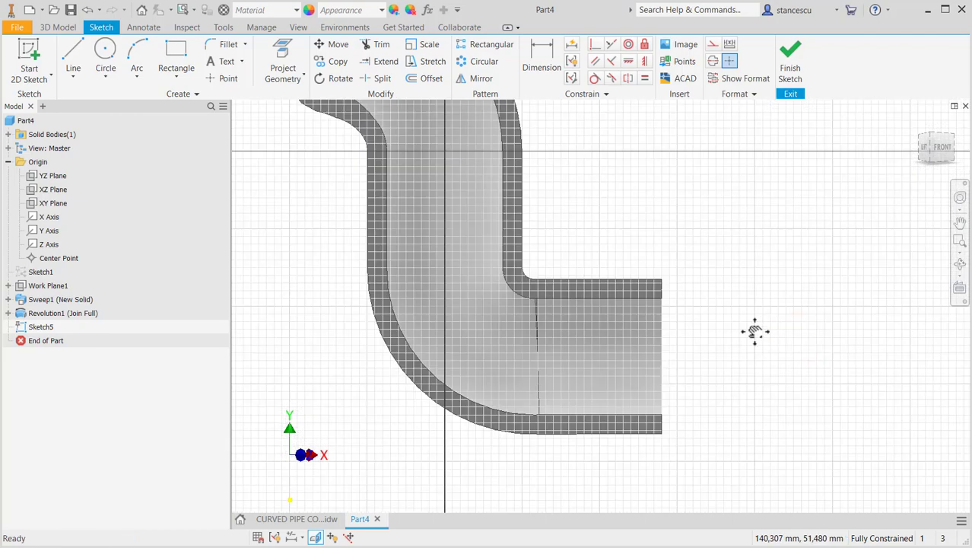
middle_drag(756, 329, 757, 270)
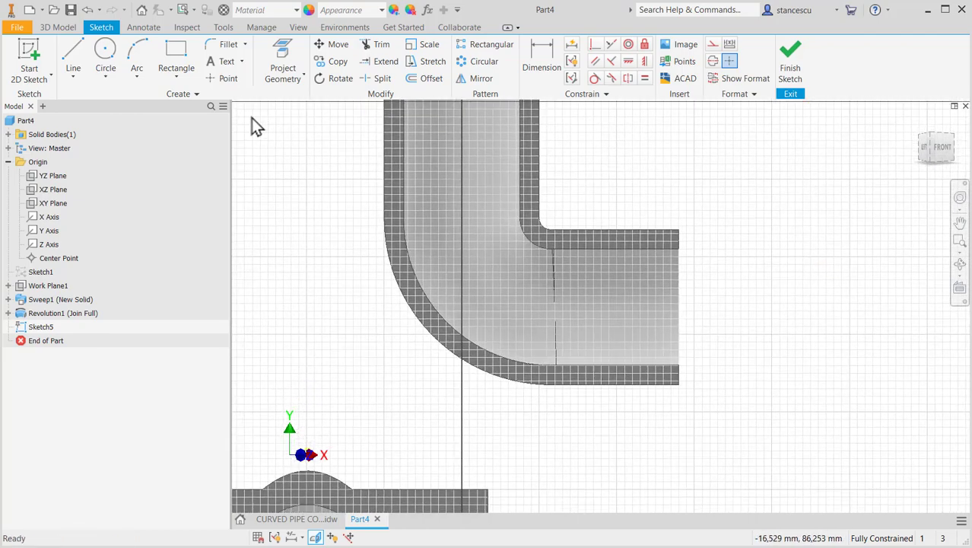
click(283, 68)
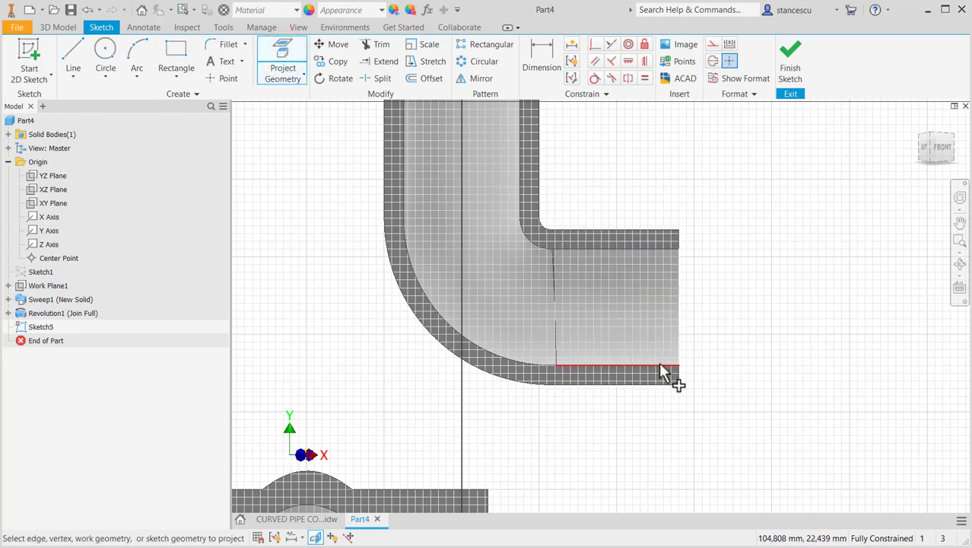
click(659, 364)
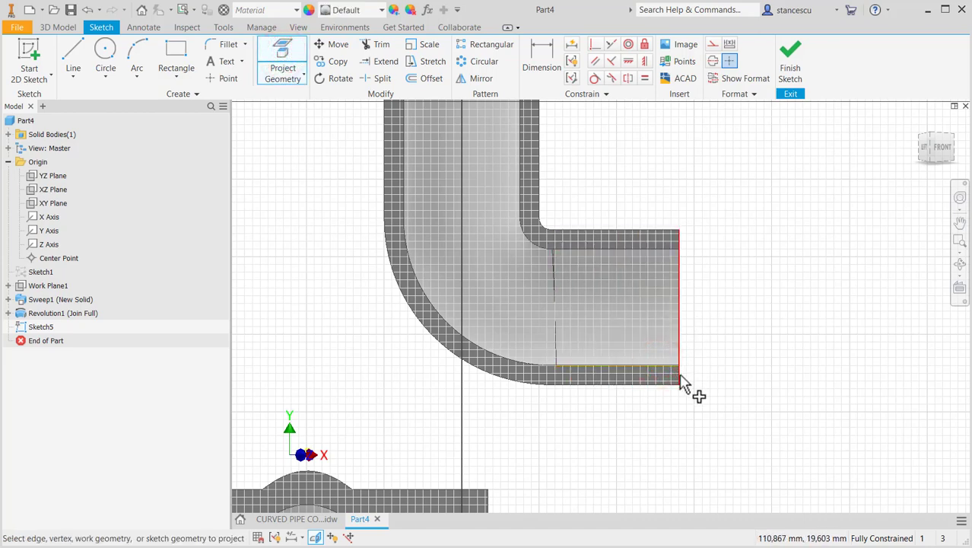
click(680, 377)
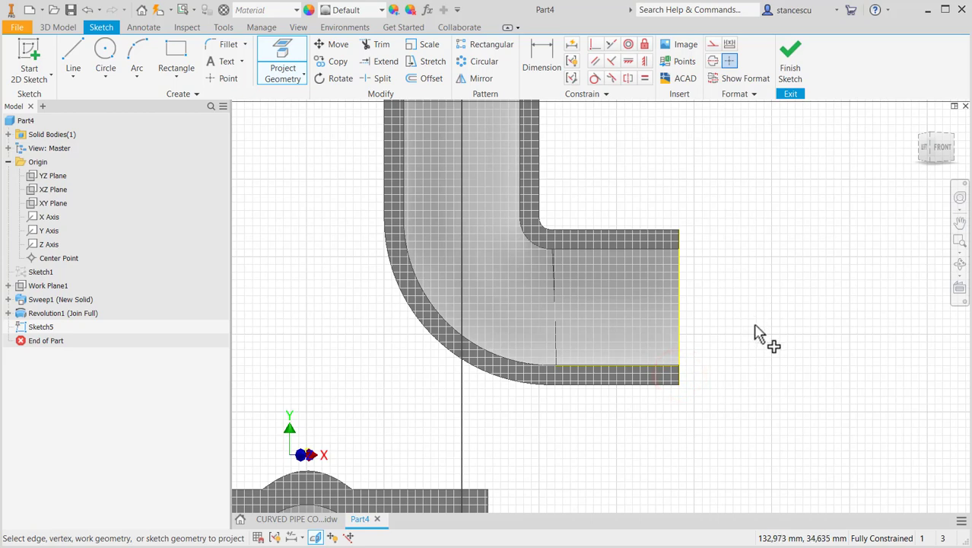
middle_drag(756, 333, 702, 254)
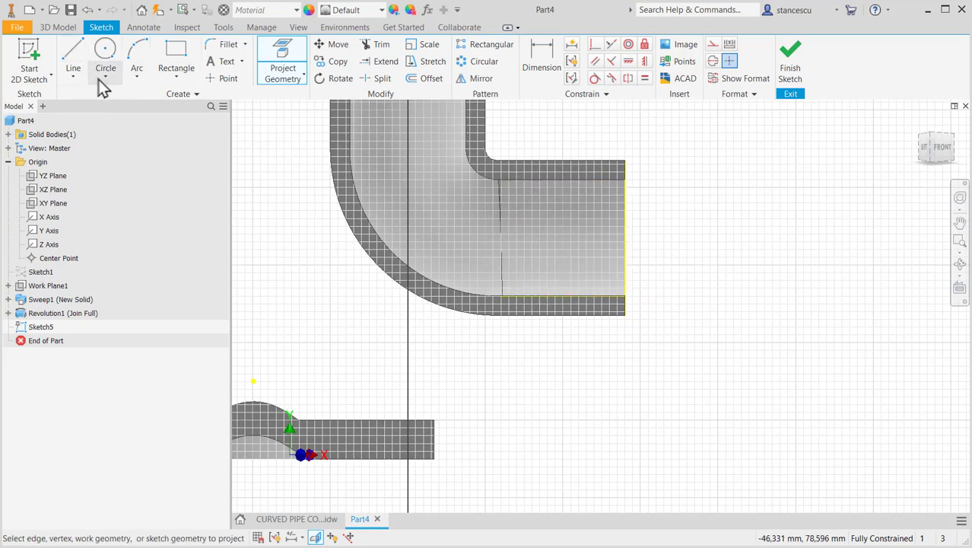
click(72, 61)
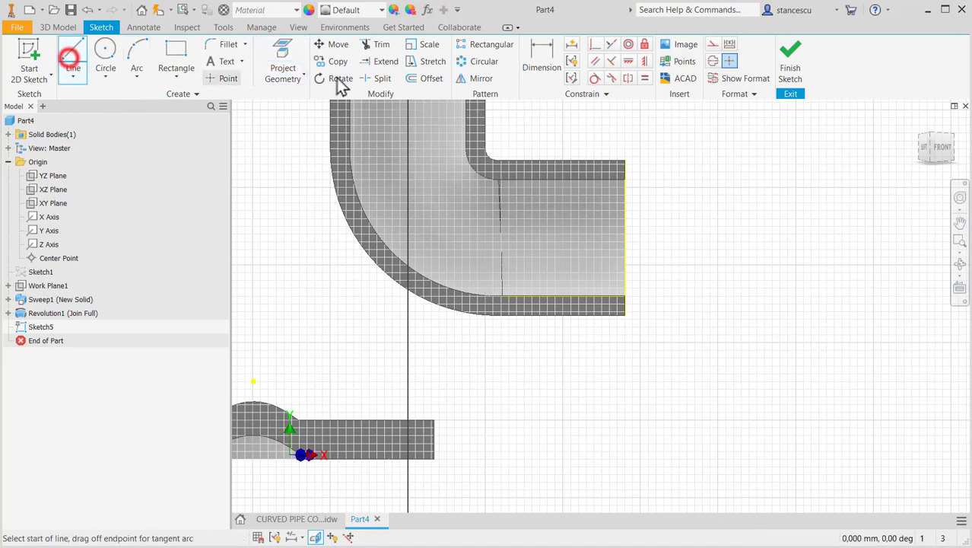
Step: Draw the outlet centerline starting from the pipe's end face
click(713, 61)
click(624, 236)
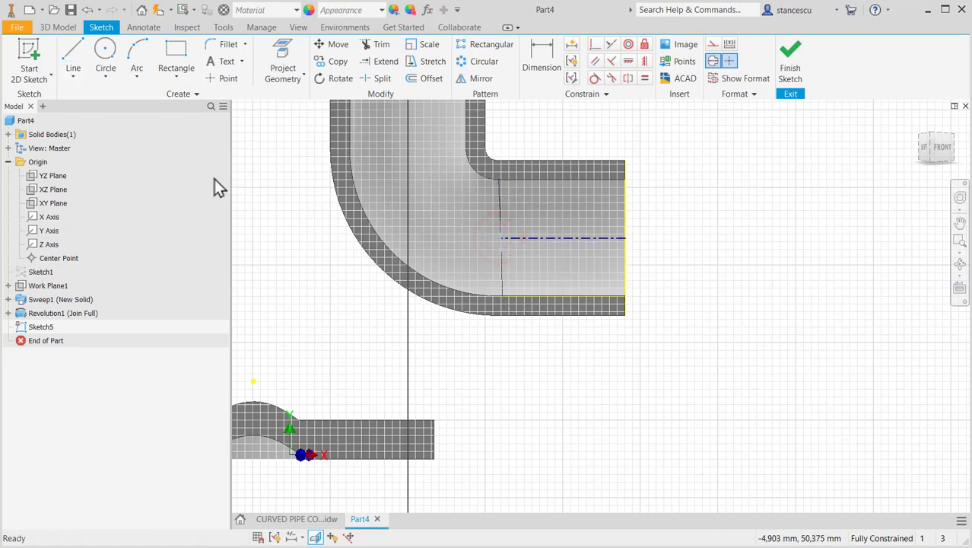
click(75, 61)
key(Escape)
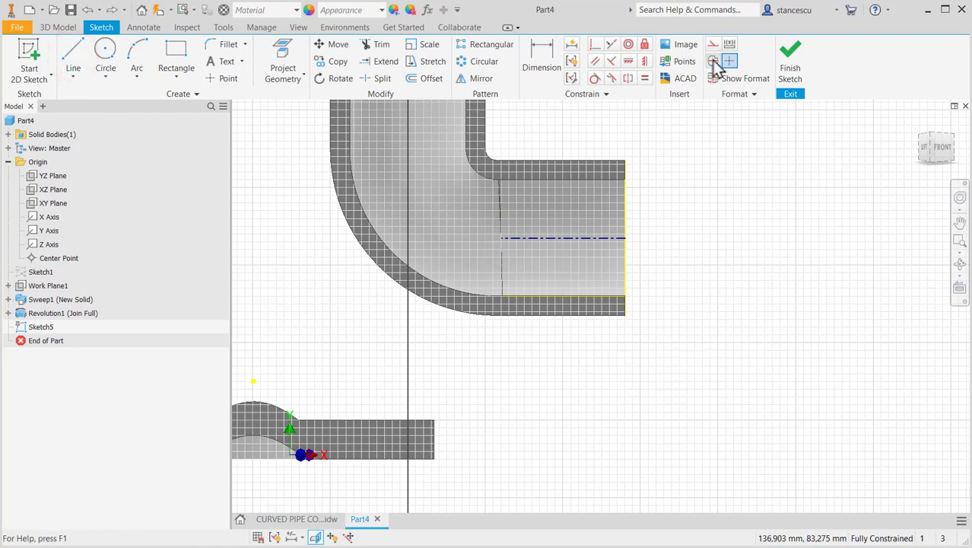
click(73, 59)
key(Escape)
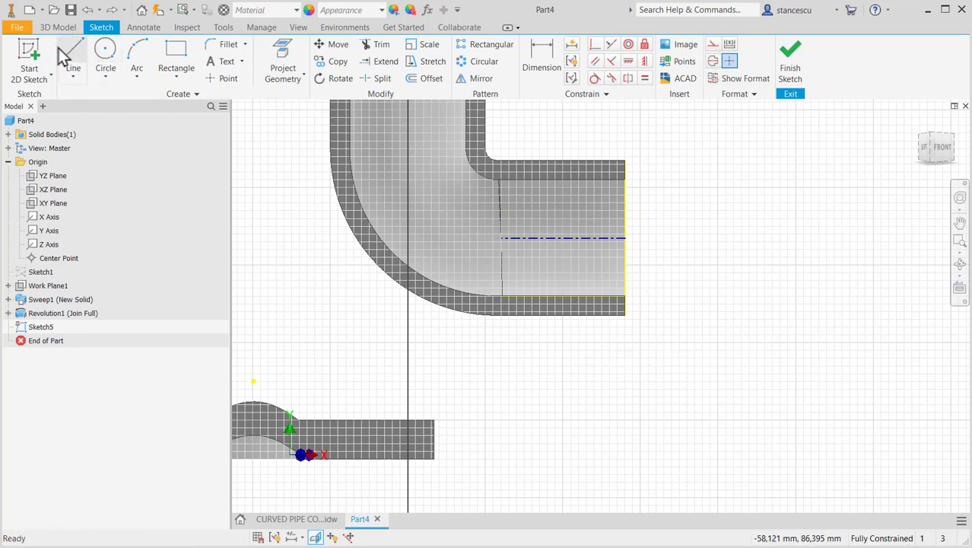
Step: Draw the outlet flange outline from the pipe's lower corner back to the pipe corner
click(68, 58)
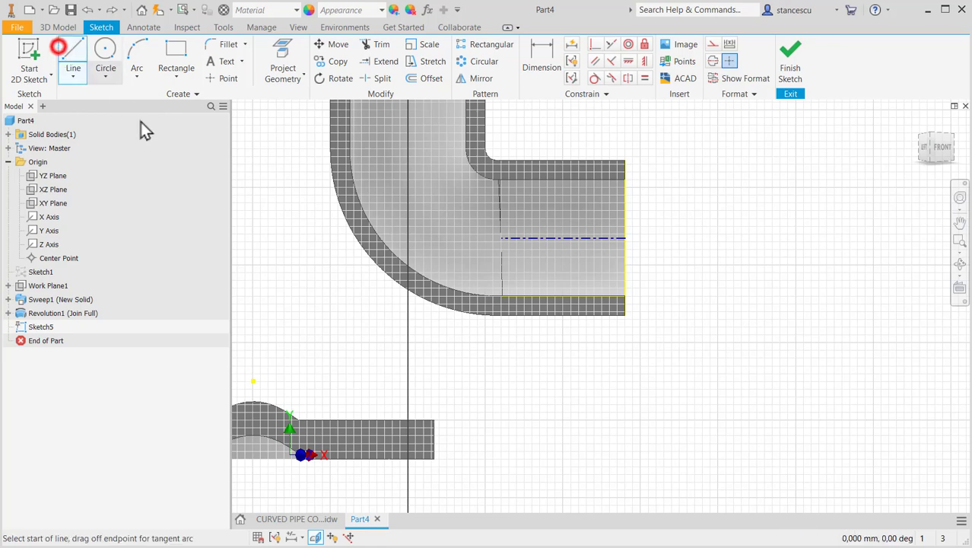
click(623, 318)
click(684, 349)
click(684, 394)
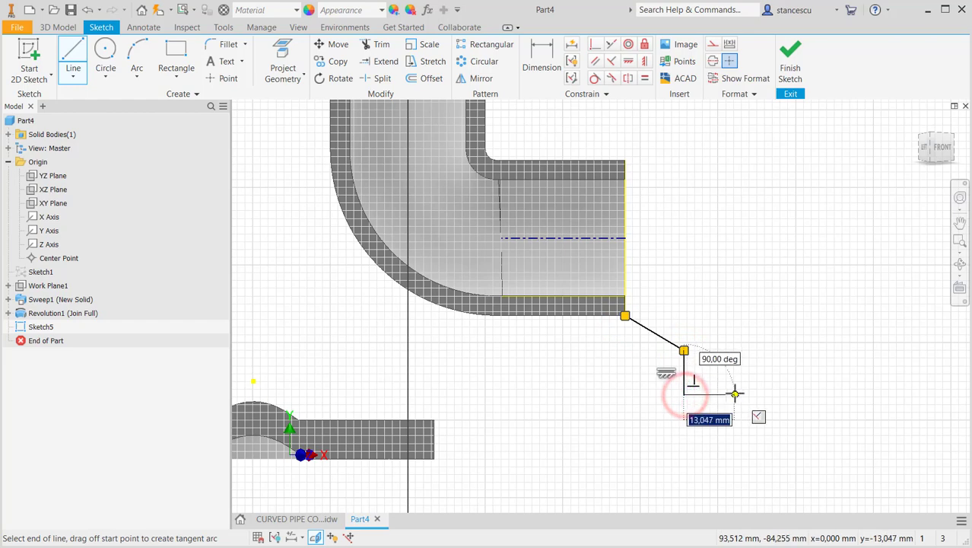
click(735, 393)
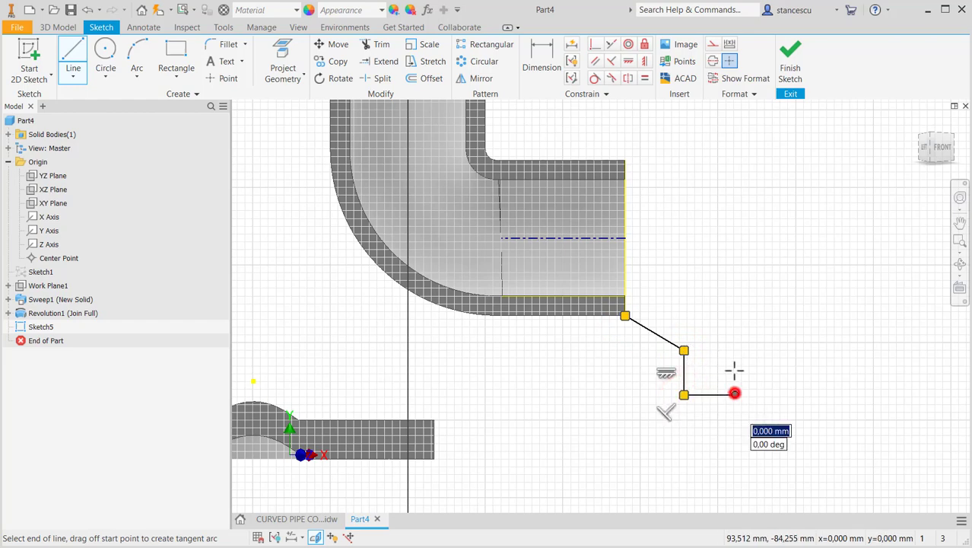
click(734, 332)
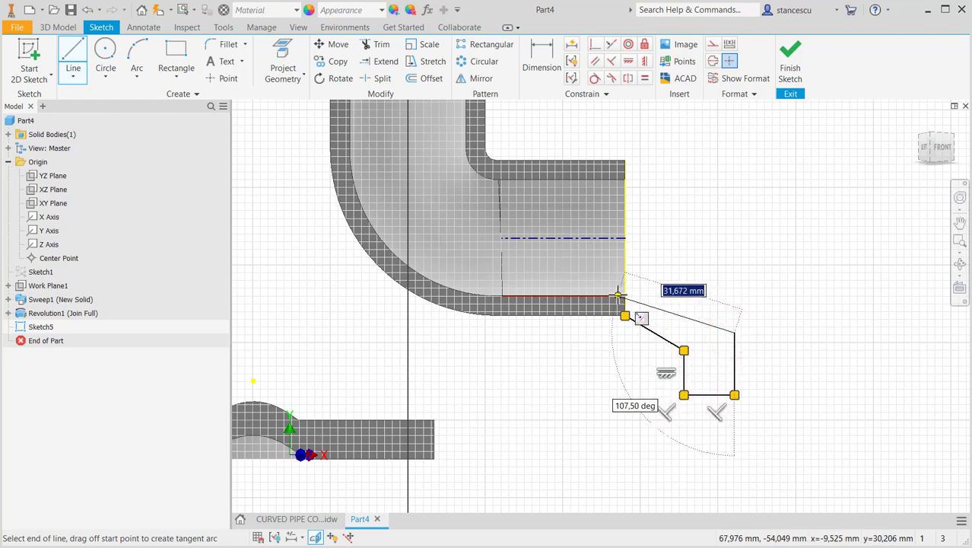
click(624, 295)
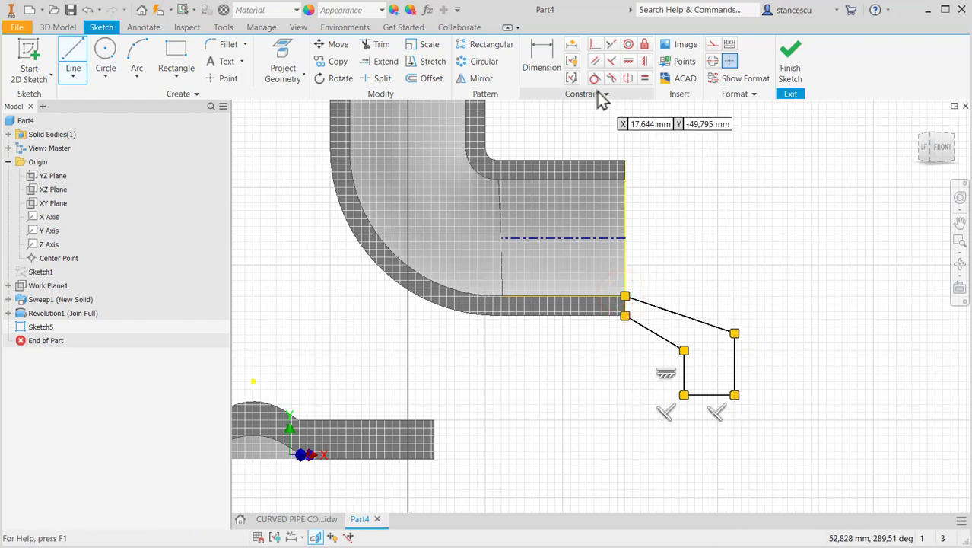
Step: Make the slanted lines parallel and set their angle to the centerline at 150°
click(597, 61)
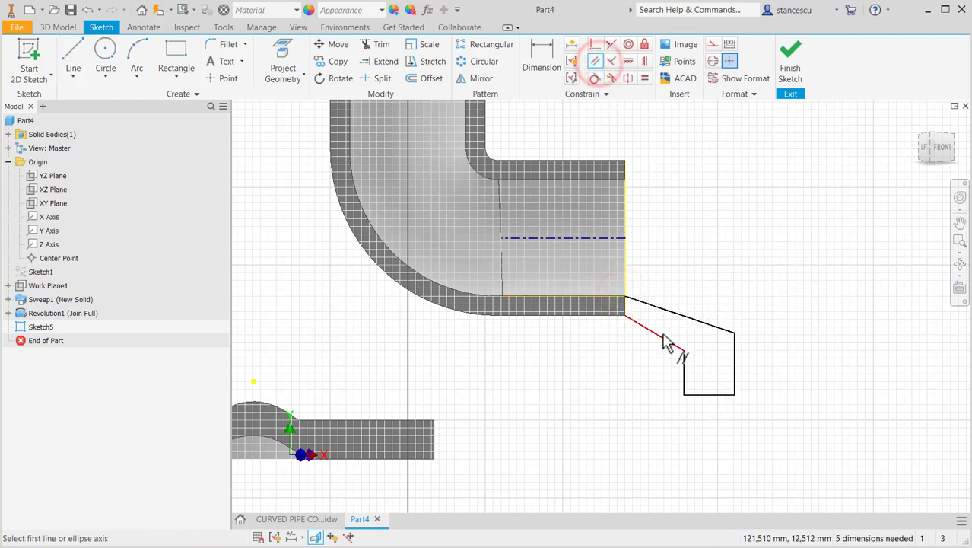
click(663, 336)
click(677, 313)
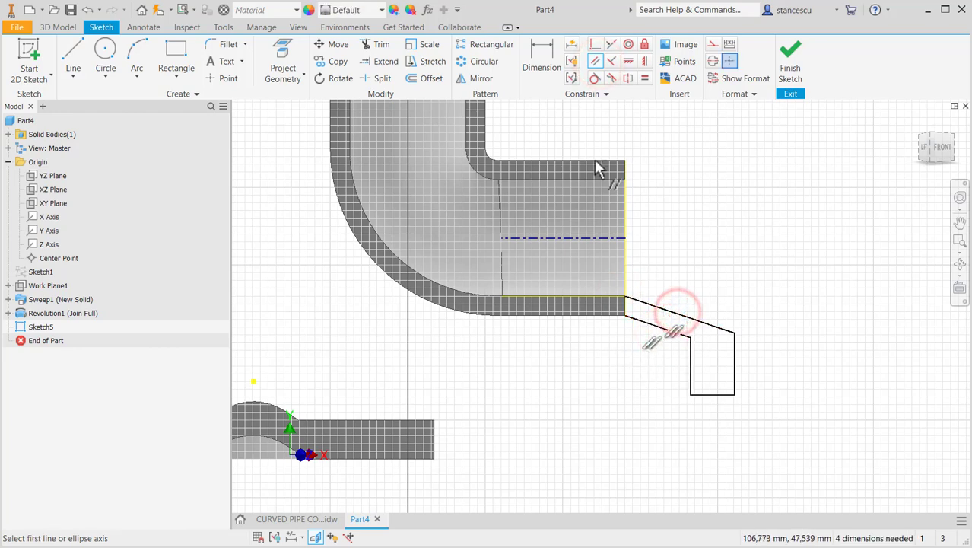
click(541, 60)
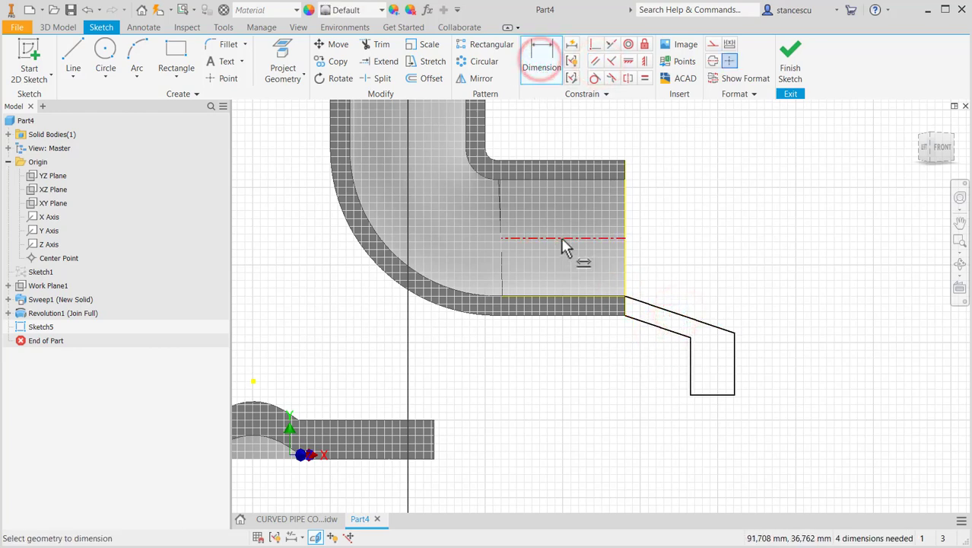
click(561, 238)
click(669, 312)
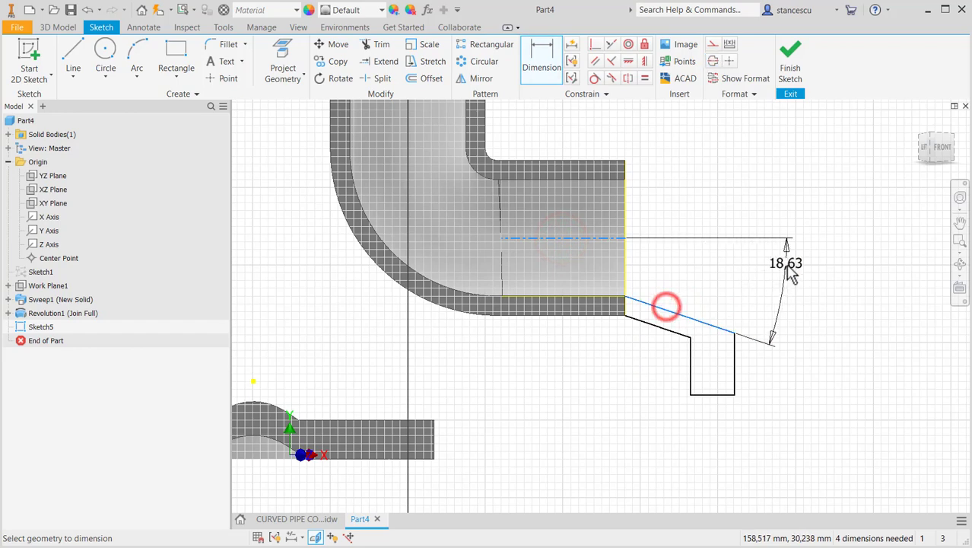
click(782, 278)
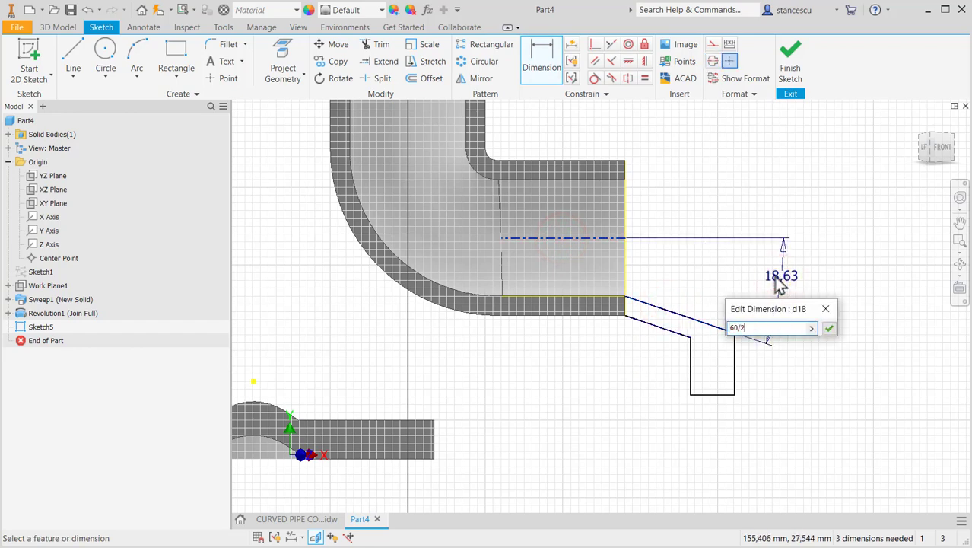
key(Return)
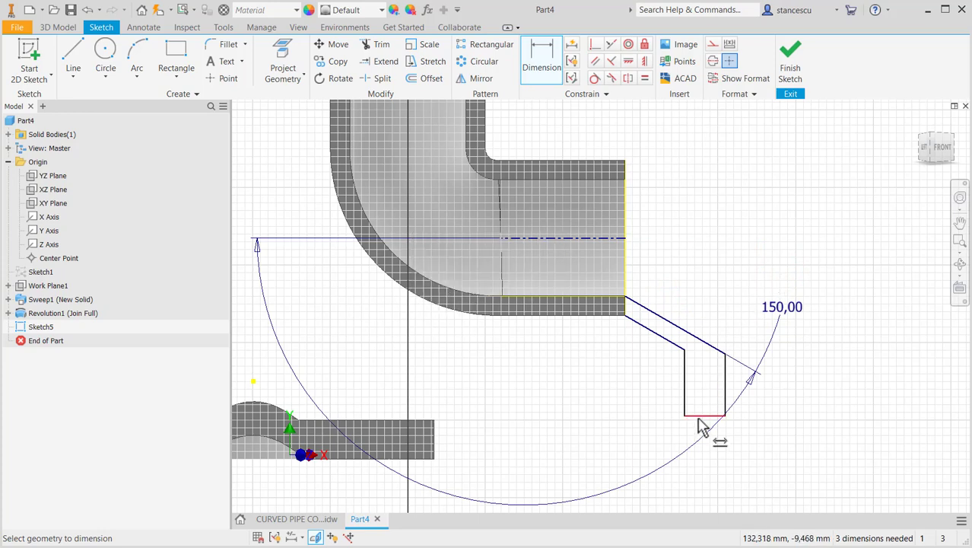
Step: Dimension the flange bottom width to 10 mm and its offset from the pipe end to 20 mm
click(697, 416)
click(707, 466)
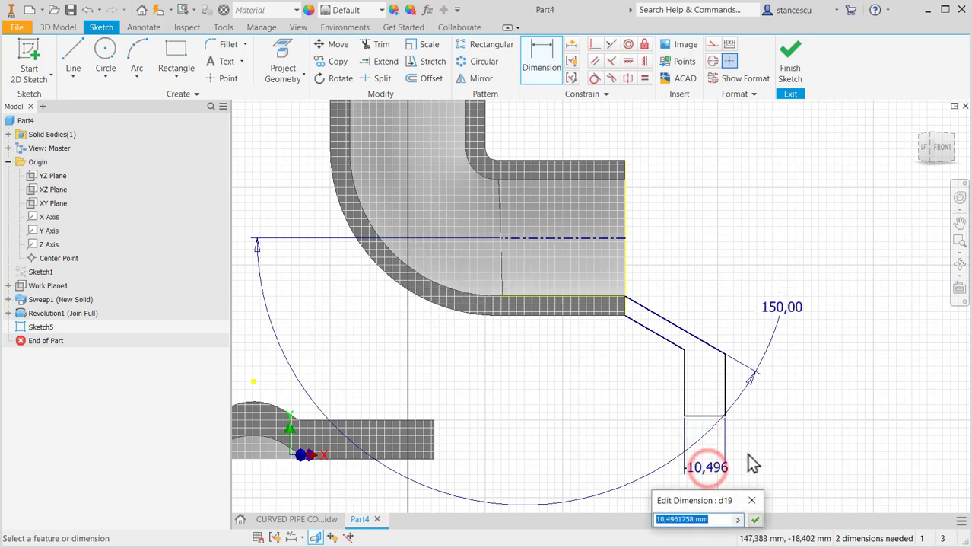
text(10)
key(Return)
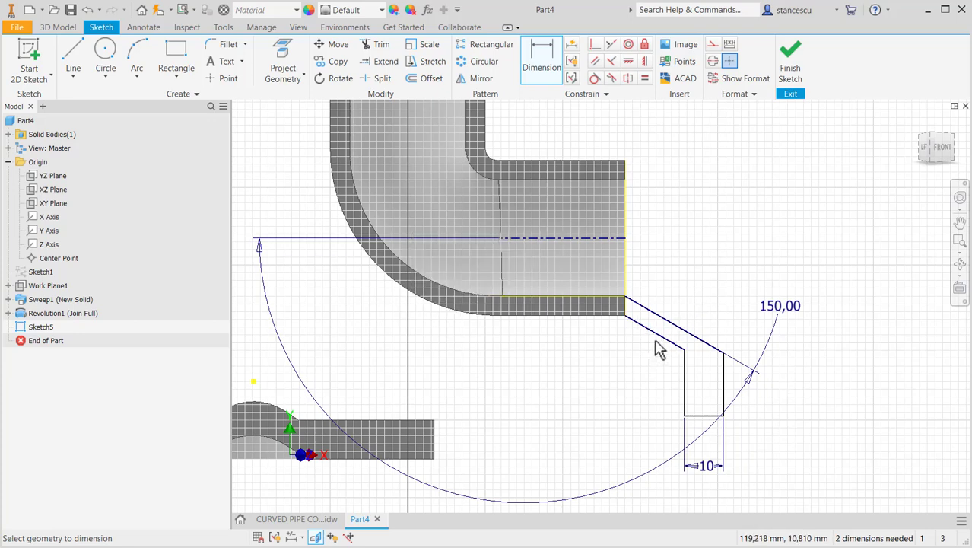
click(623, 269)
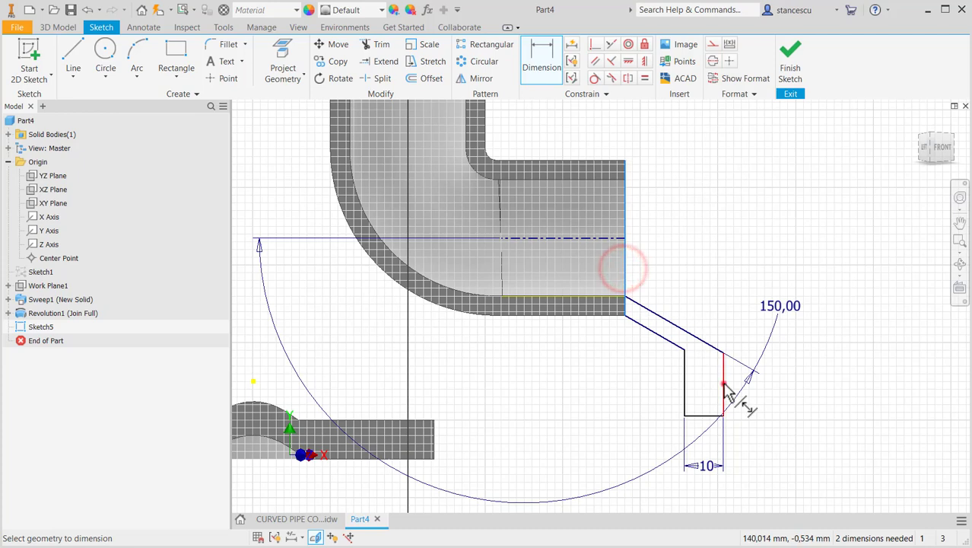
click(722, 384)
click(694, 215)
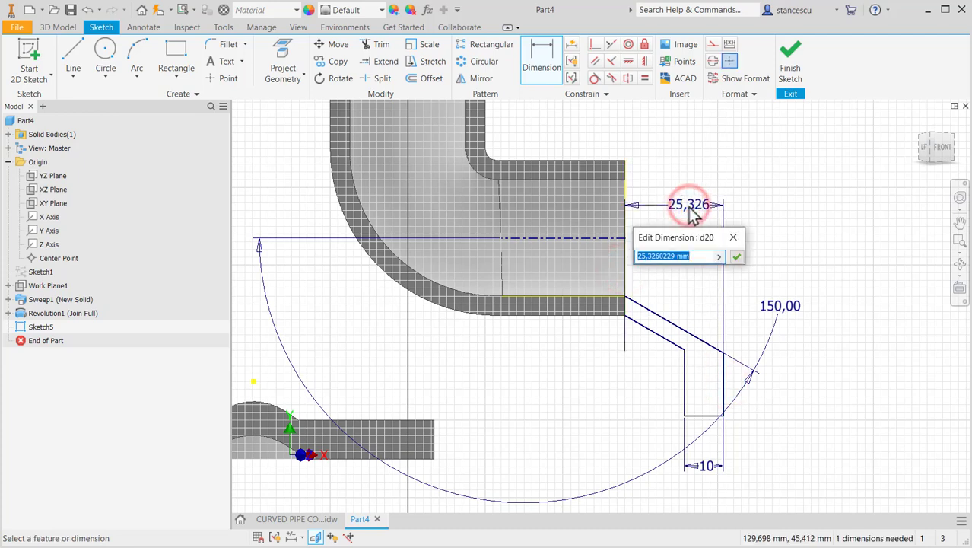
text(20)
key(Return)
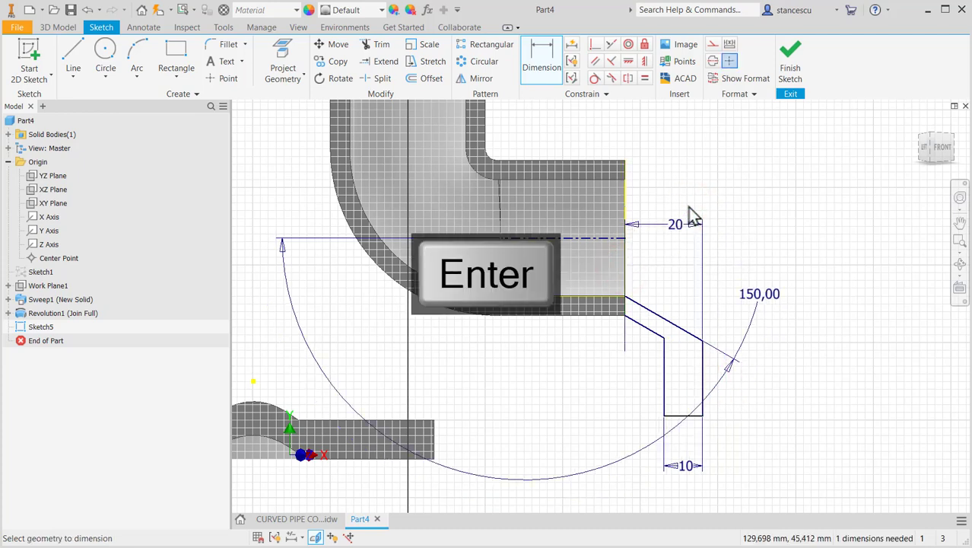
Step: Give the outlet flange a Ø104 diameter about the centerline and finish the sketch
click(679, 416)
click(606, 238)
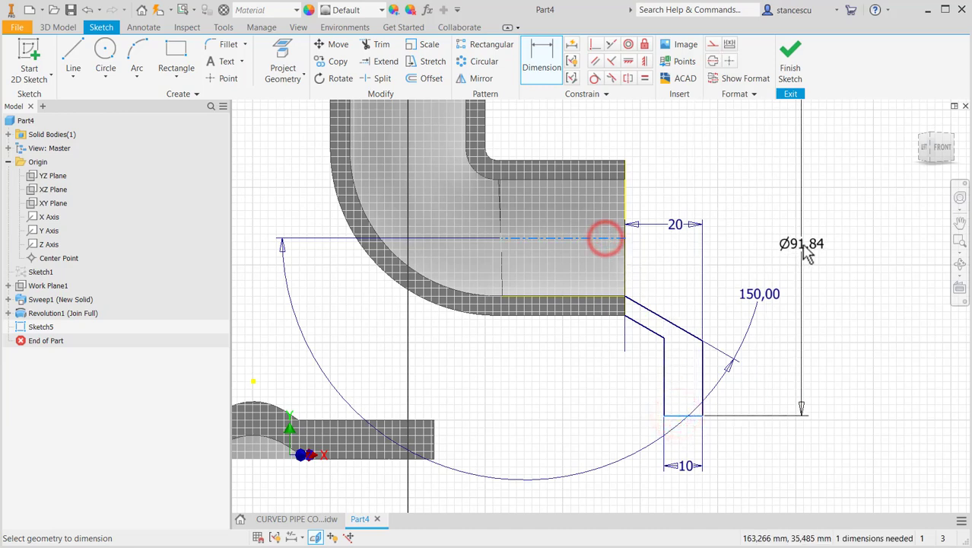
click(806, 255)
text(10)
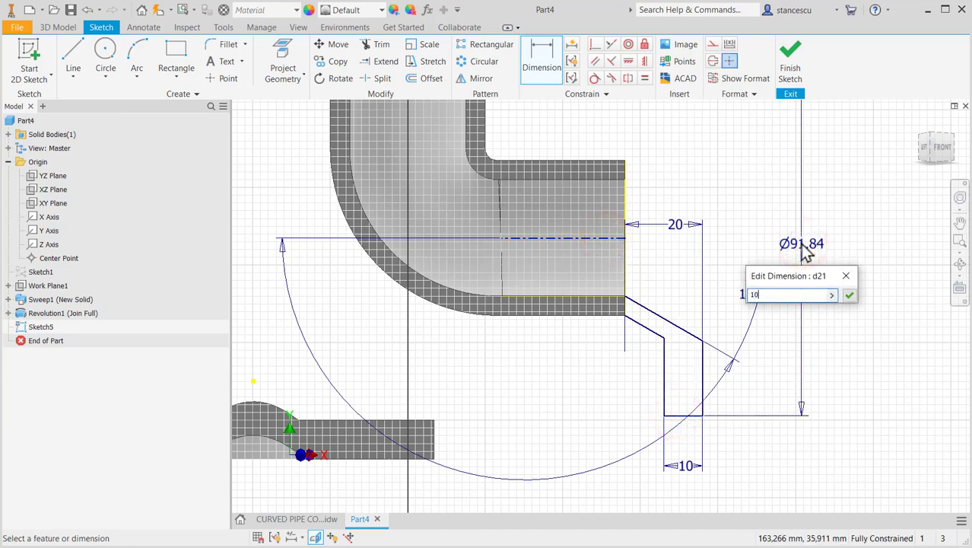
text(4)
key(Return)
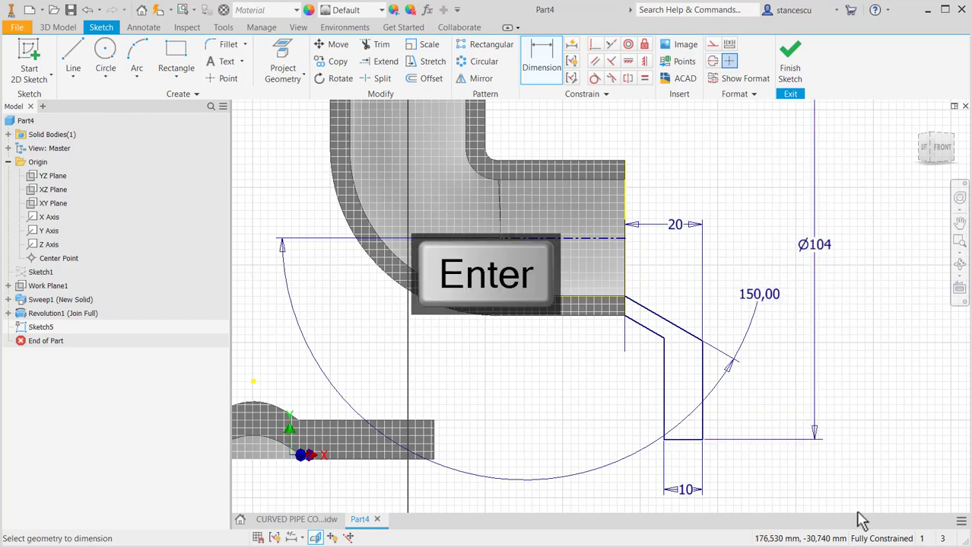
click(790, 61)
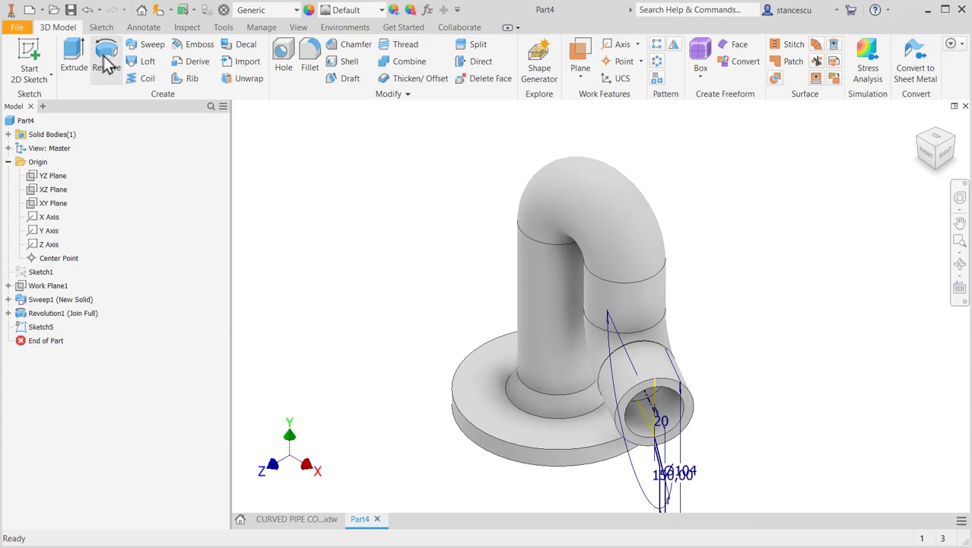
Step: Revolve Sketch5 about the centerline into the side flange, accepting the warning, and inspect it
click(107, 63)
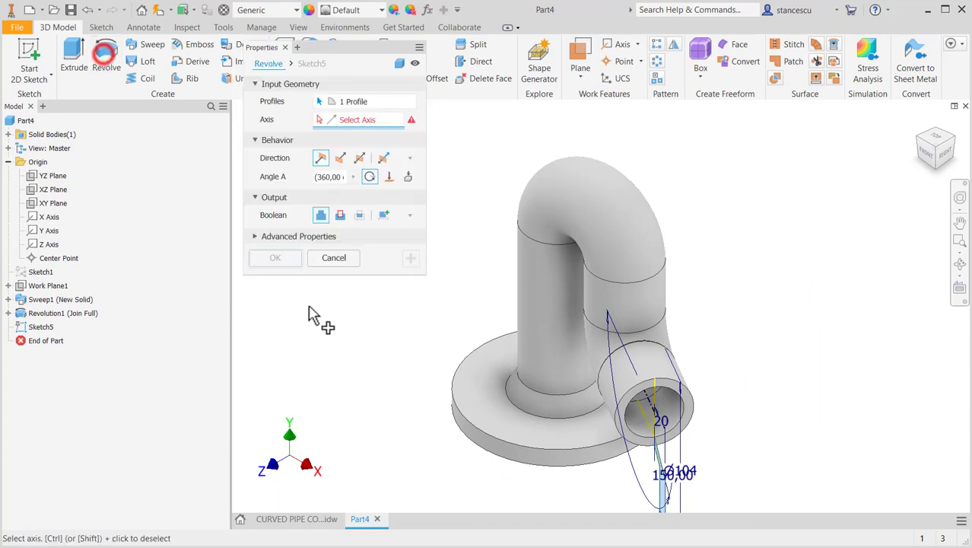
click(651, 409)
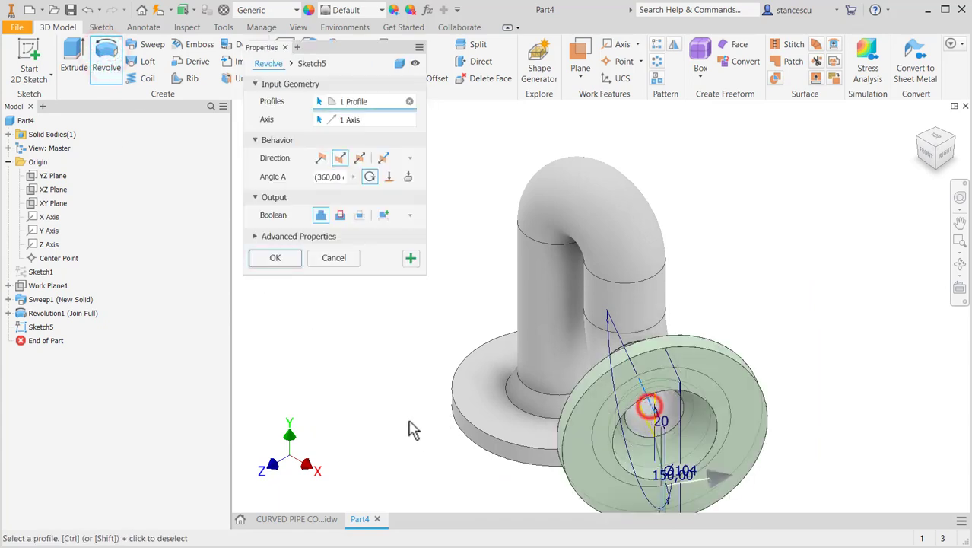
click(275, 257)
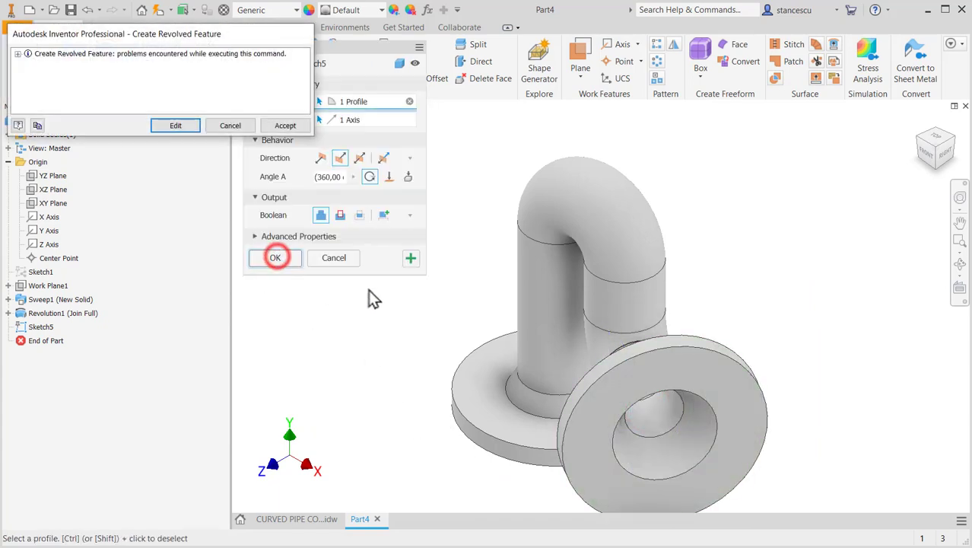
click(283, 126)
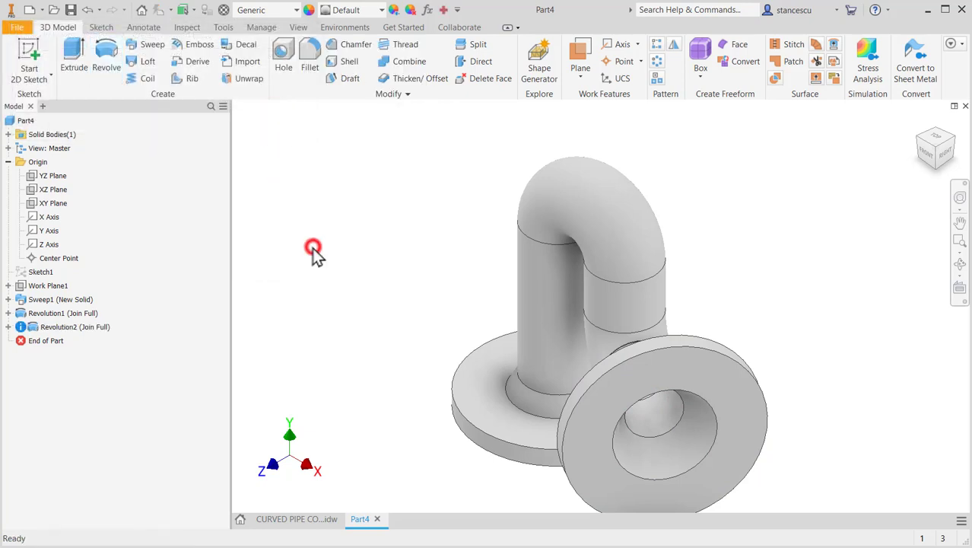
key(F6)
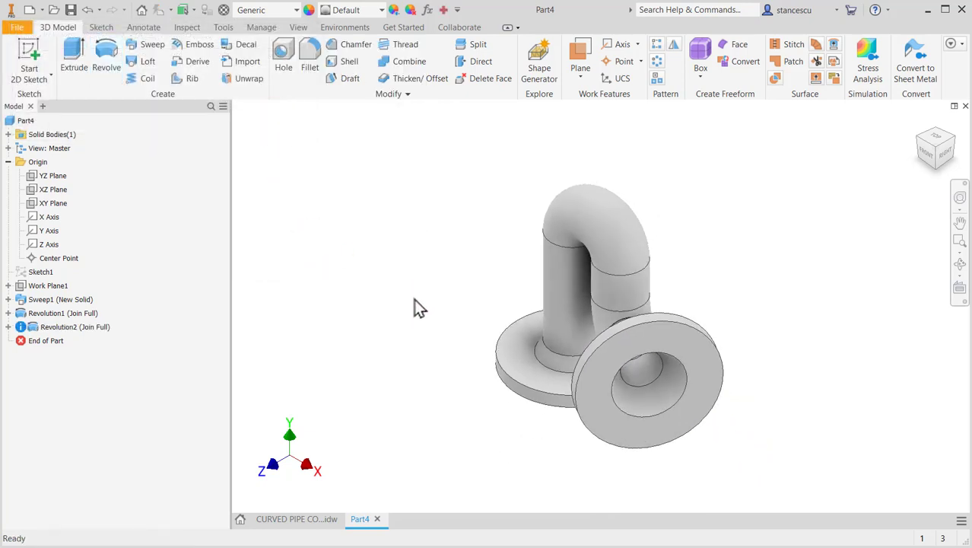
drag(415, 308, 443, 285)
key(Escape)
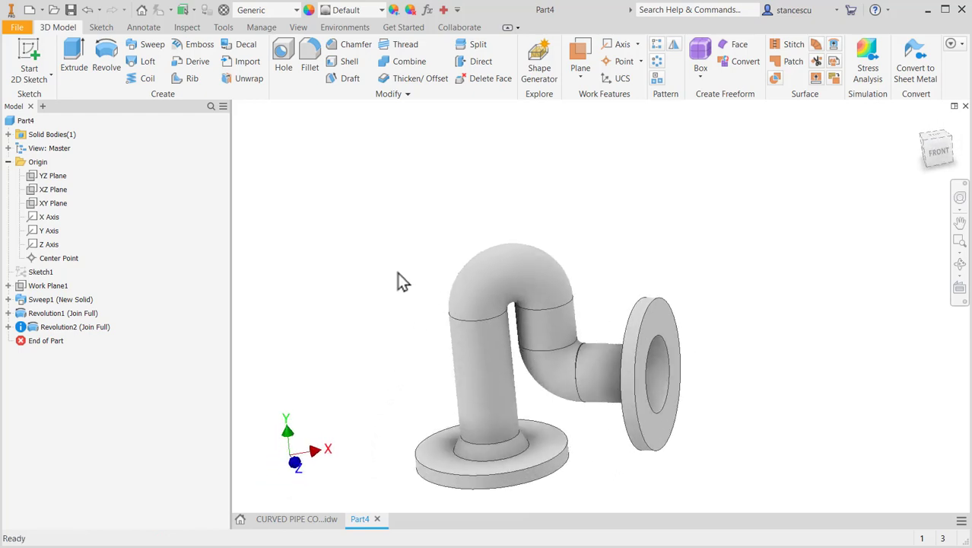
key(F6)
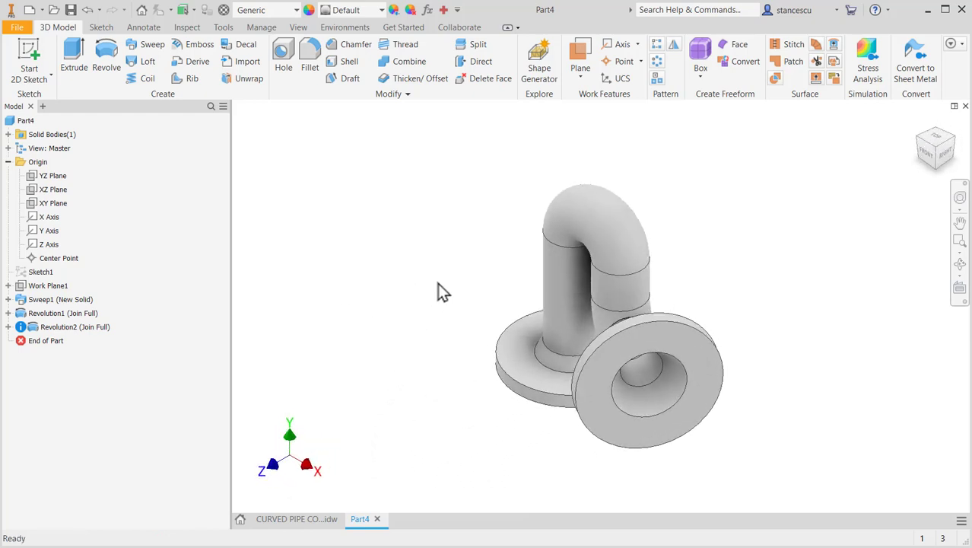
Step: Switch to the CURVED PIPE CONNECTION drawing and pan to the flange plan view
click(301, 518)
key(F2)
mouse_move(759, 380)
mouse_down()
mouse_move(665, 260)
mouse_move(596, 216)
mouse_move(639, 222)
mouse_up()
key(Escape)
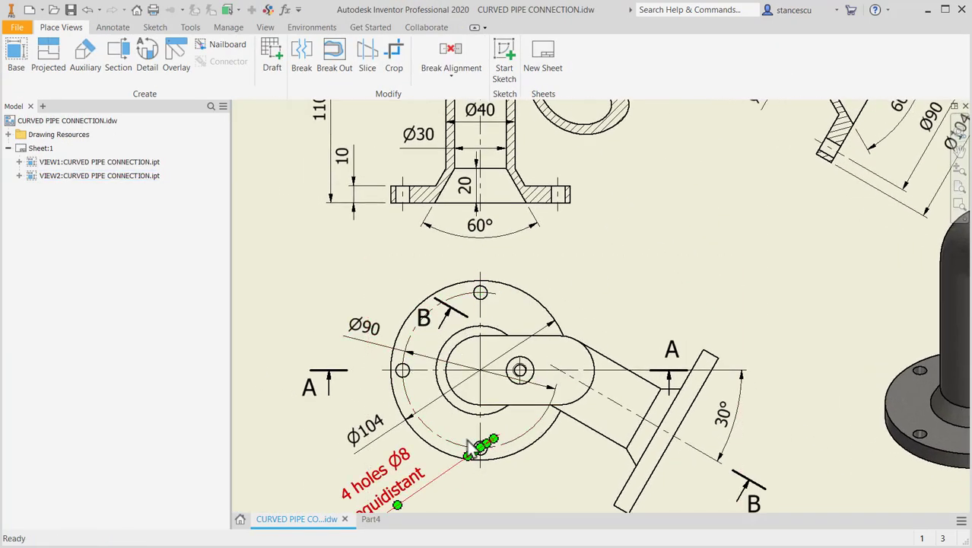
middle_drag(709, 311, 506, 299)
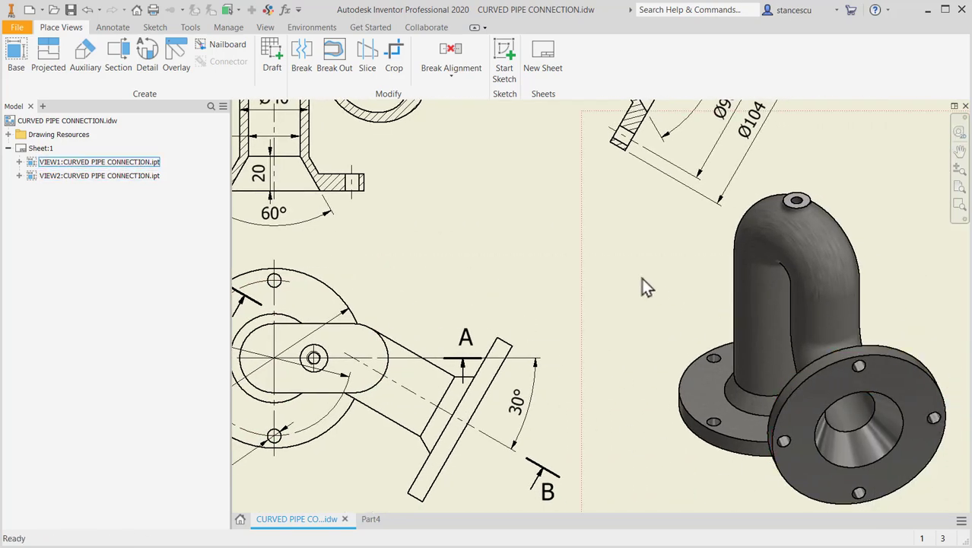
middle_drag(642, 277, 820, 257)
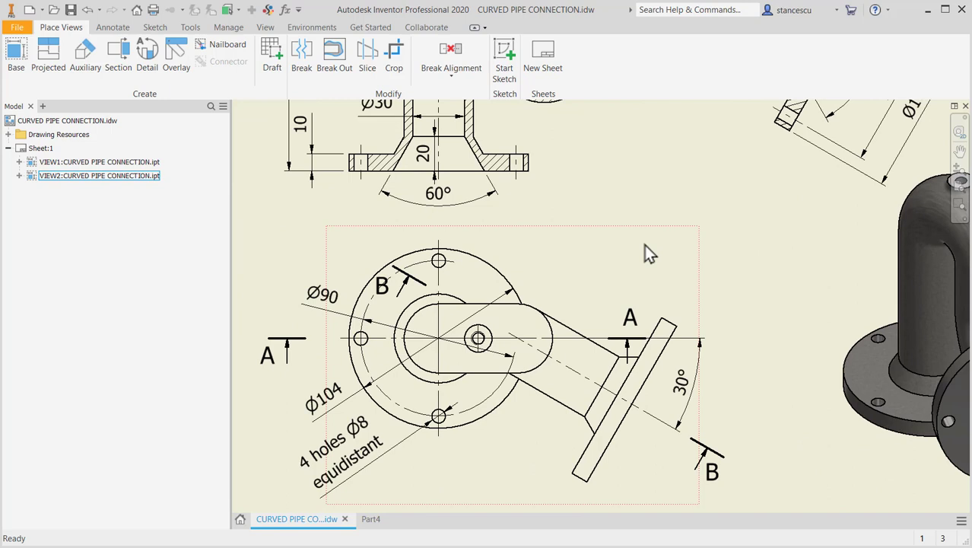
click(324, 396)
click(468, 456)
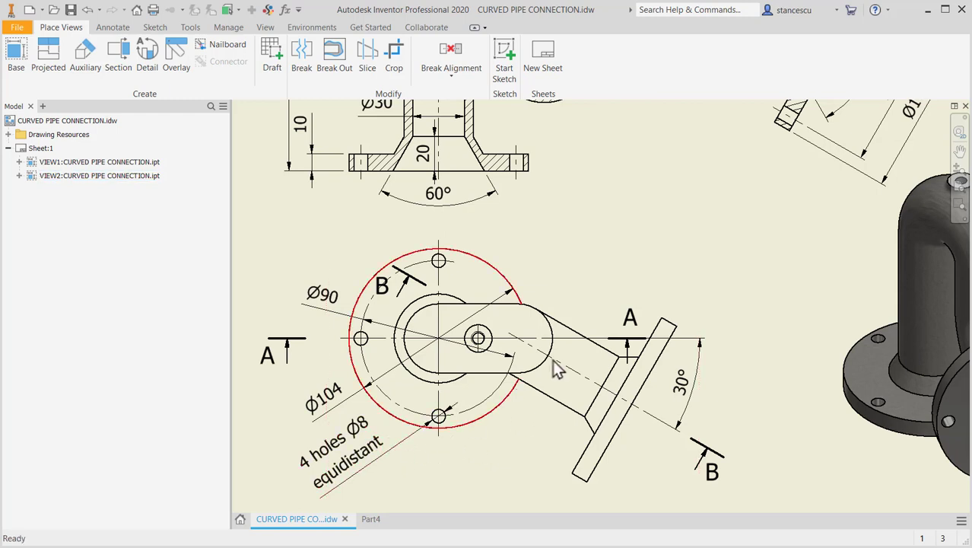
click(644, 212)
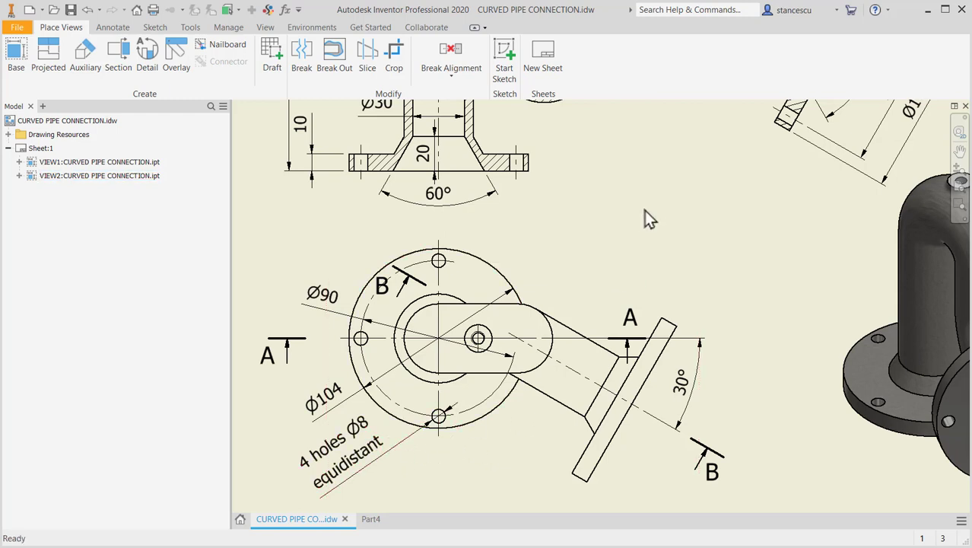
Step: Back in Part4, start a sliced sketch on the base flange's top face
click(376, 519)
click(515, 352)
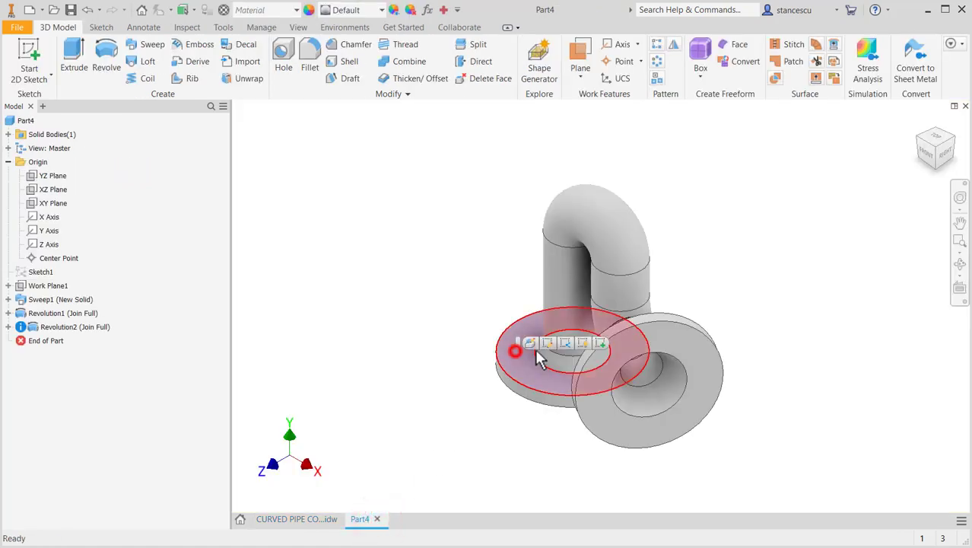
click(601, 345)
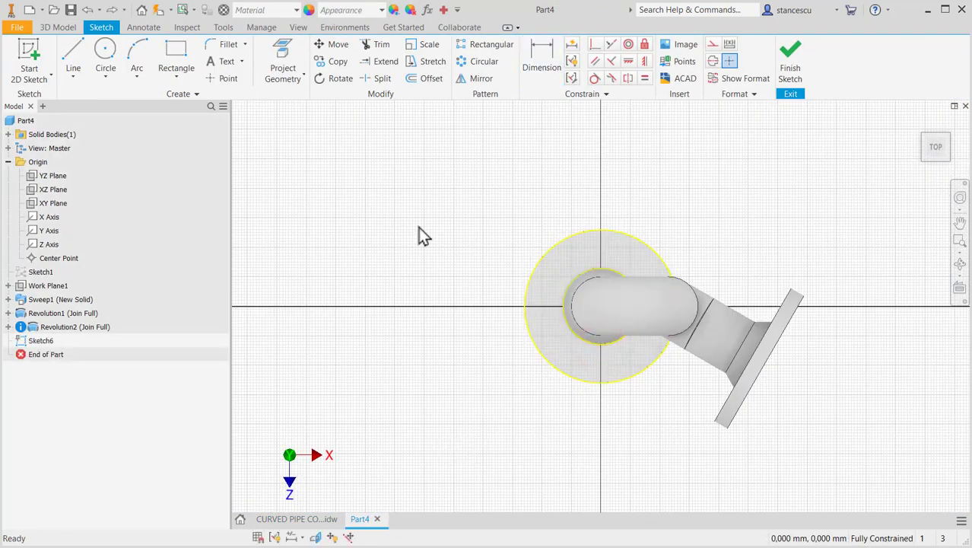
key(F7)
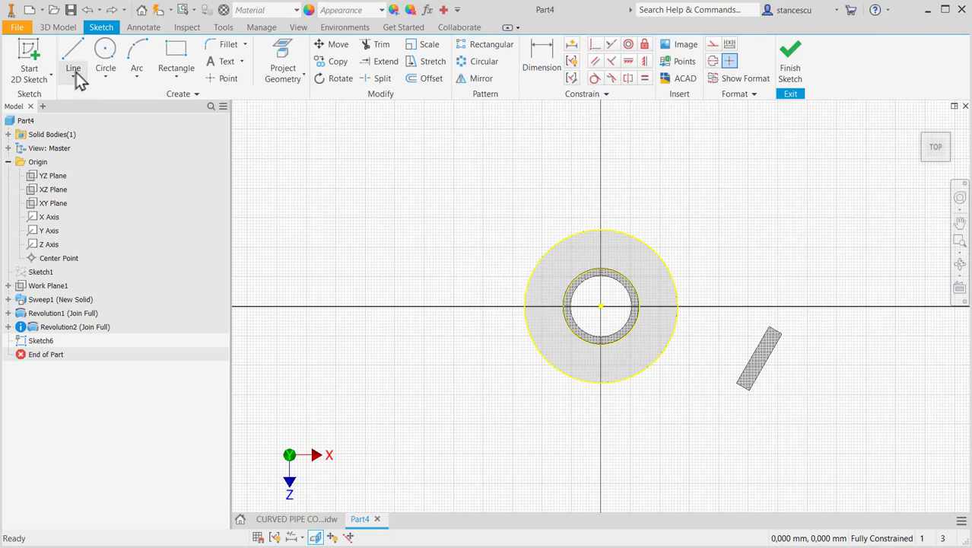
Step: Draw a 90/2 (45 mm) line from the flange centre, place a point at its end, and finish
click(76, 67)
click(601, 306)
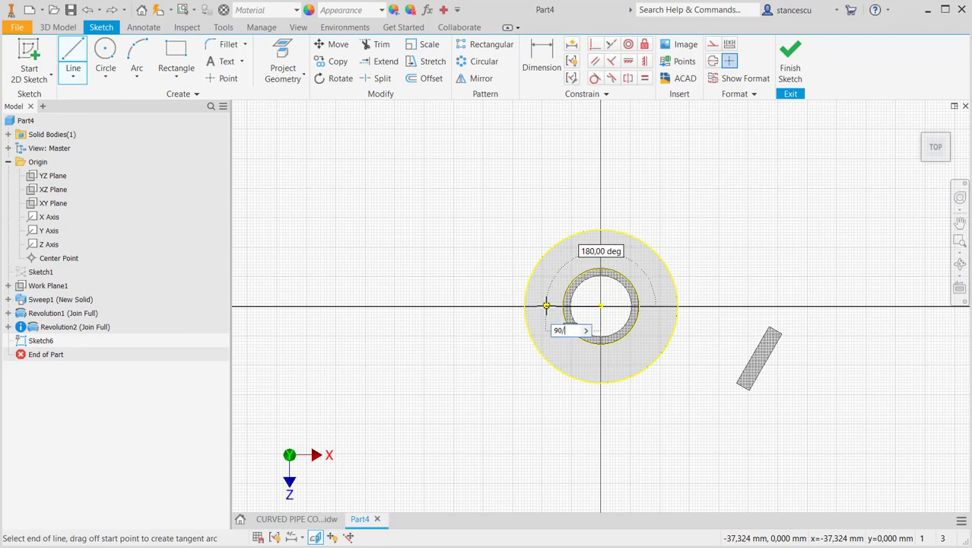
text(90/2)
key(Return)
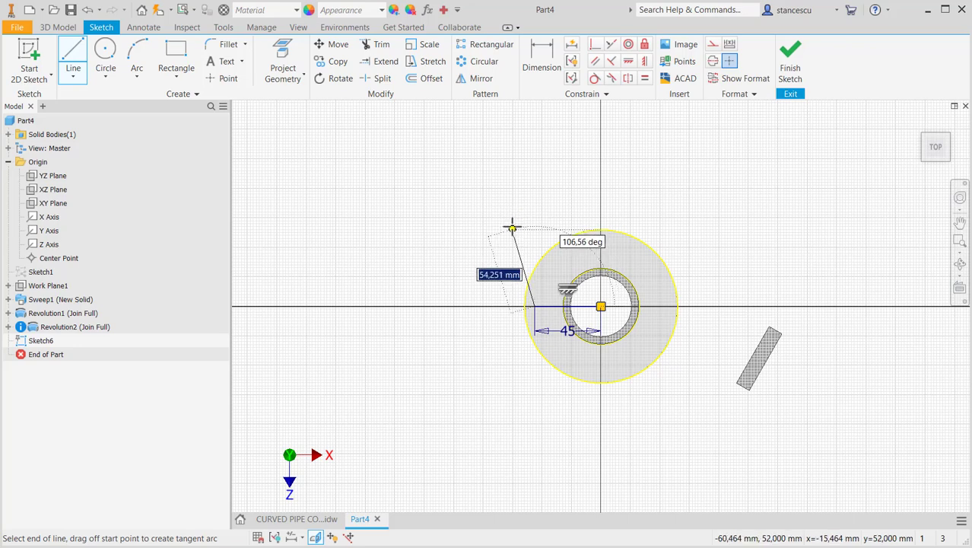
key(Escape)
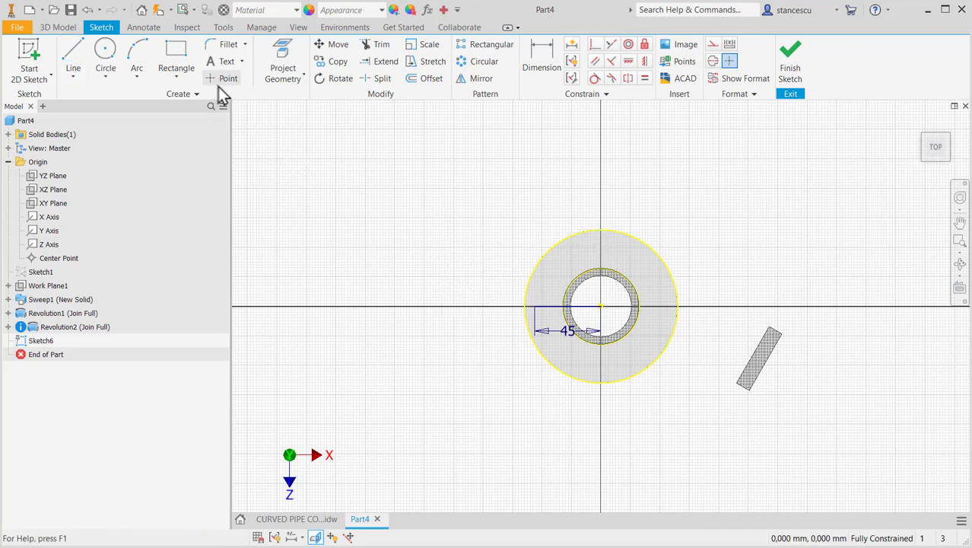
click(220, 80)
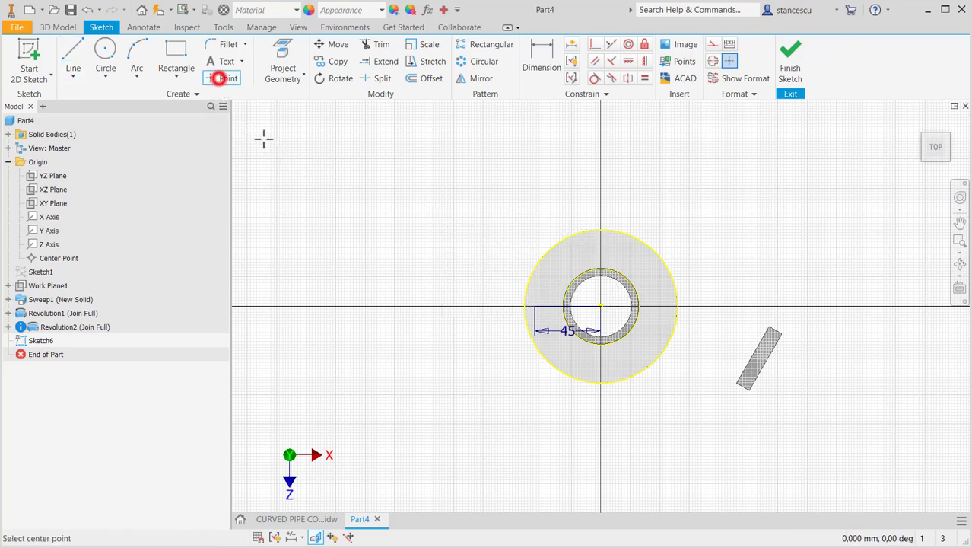
click(535, 305)
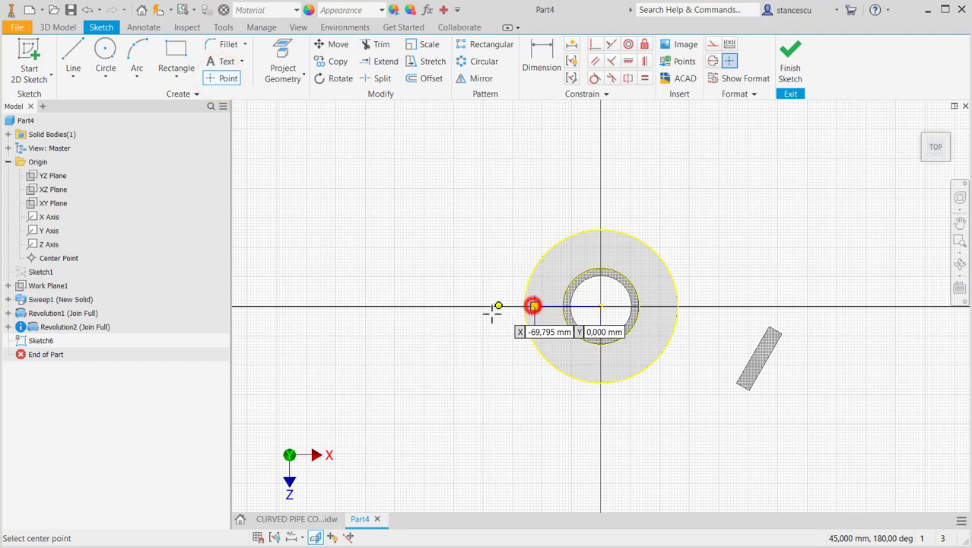
click(790, 70)
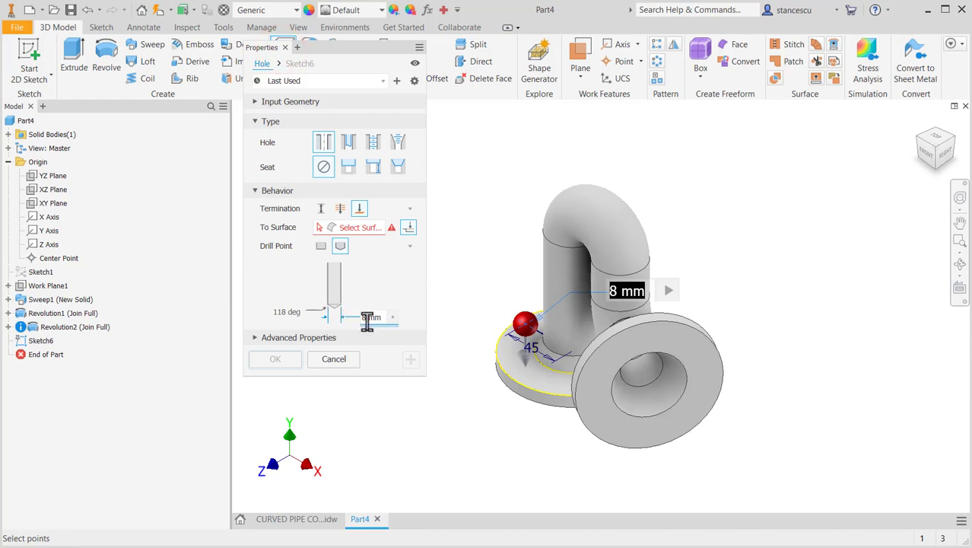
Step: Create Hole1 as an Ø8 mm Through All hole at the sketched point
click(341, 209)
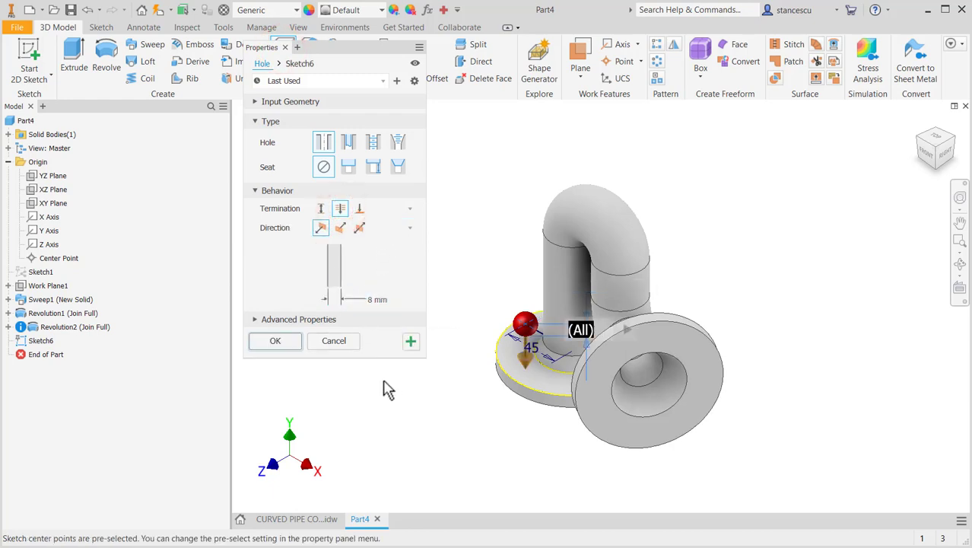
click(275, 341)
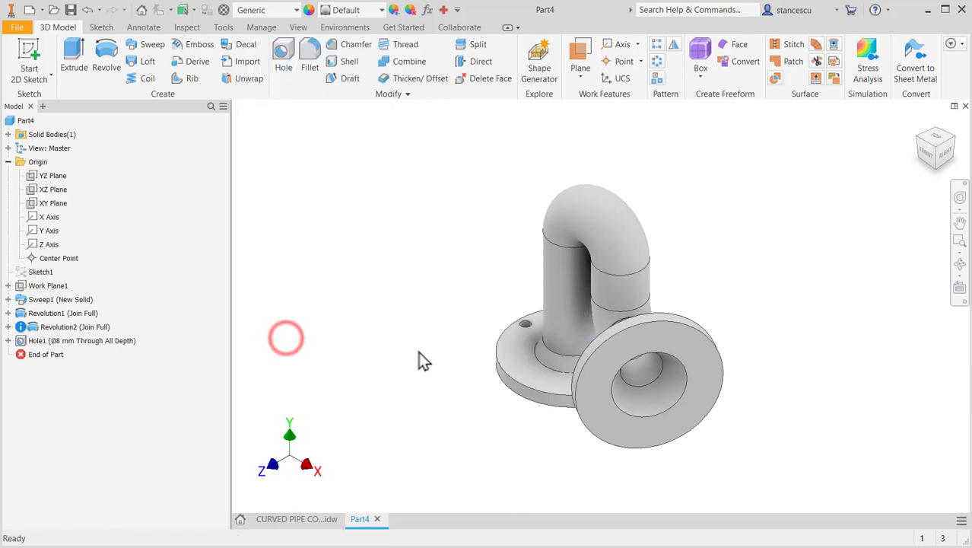
Step: Circular-pattern Hole1 four times around the vertical pipe axis as Circular Pattern1
click(654, 64)
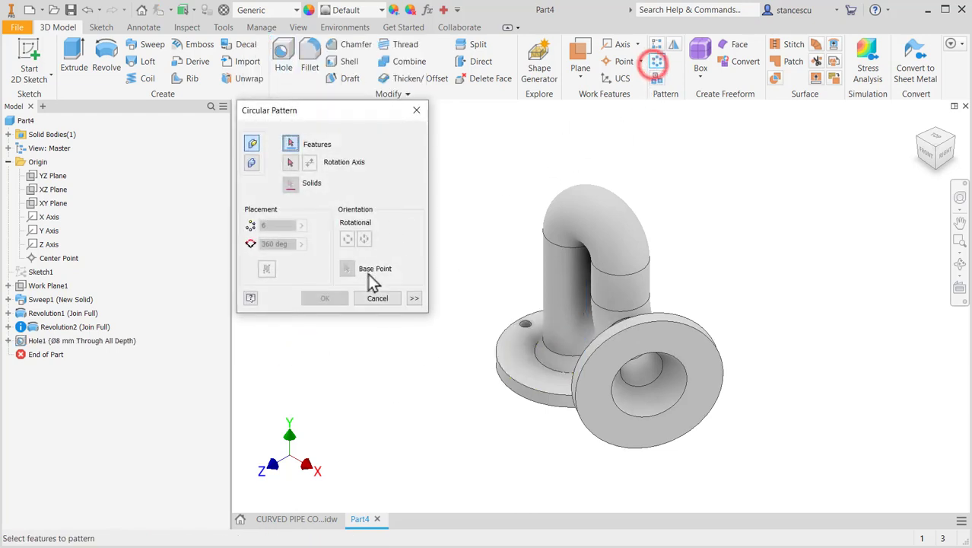
click(525, 326)
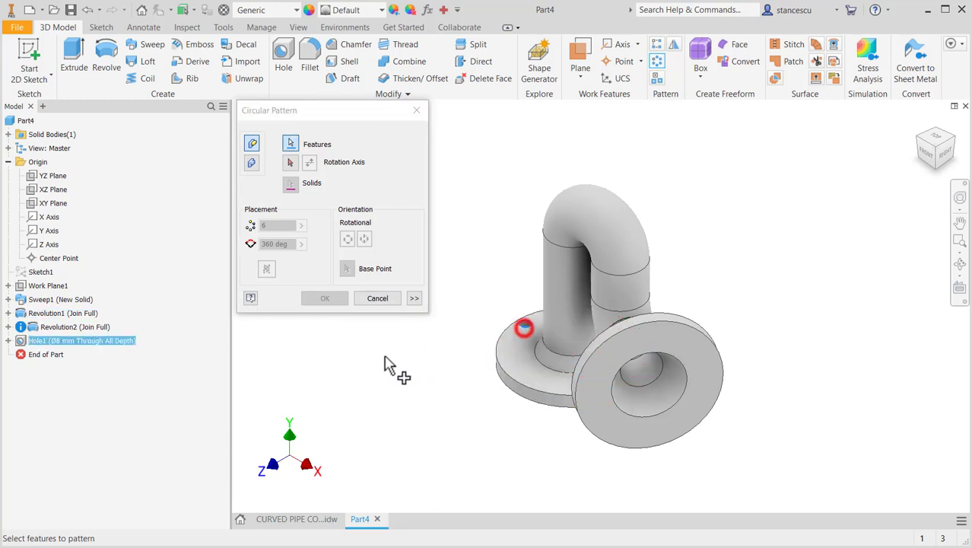
click(291, 163)
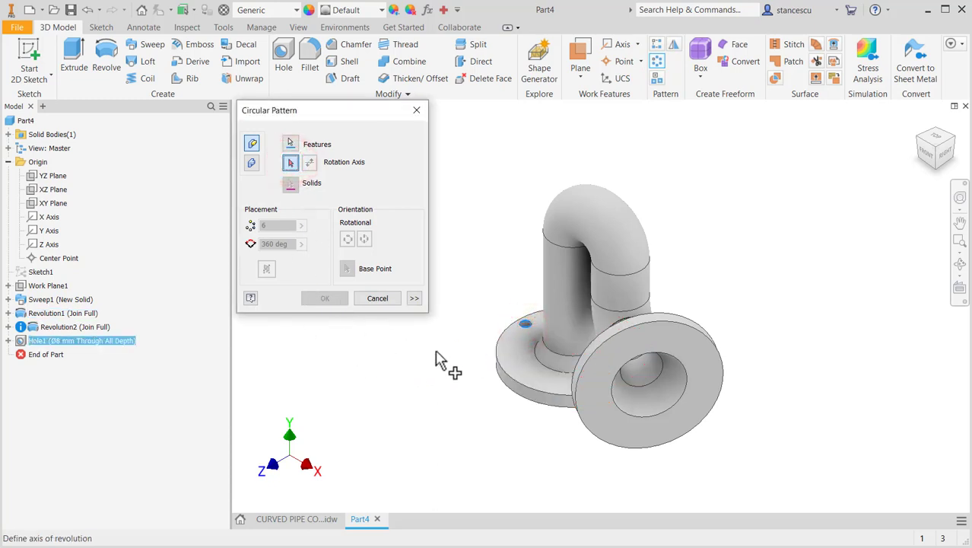
click(550, 316)
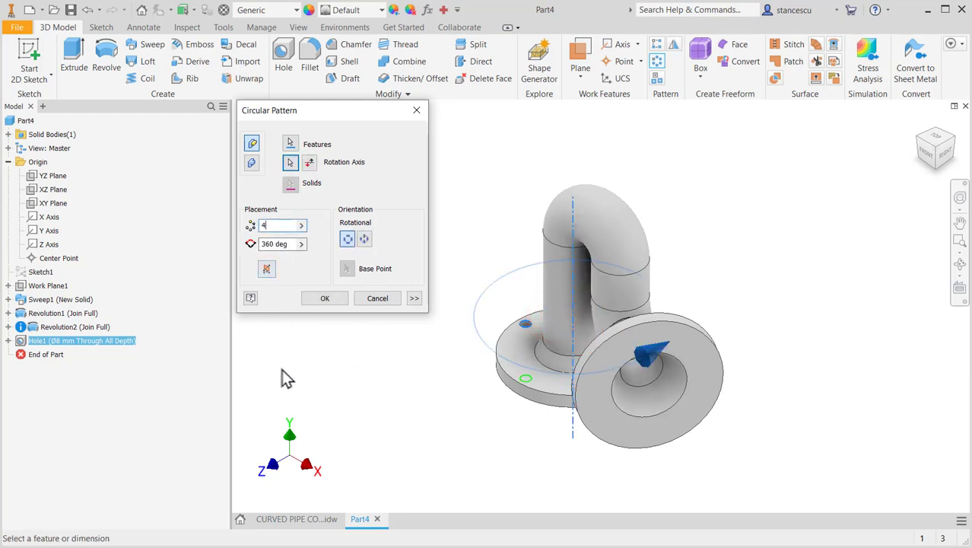
key(Return)
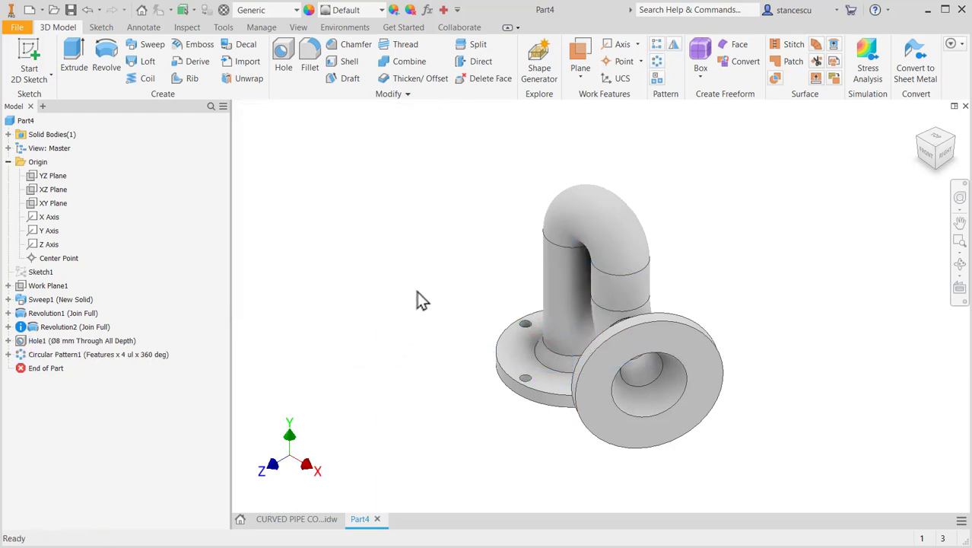
Step: Start a sketch on the front flange face and draw a vertical line up from its centre
click(615, 424)
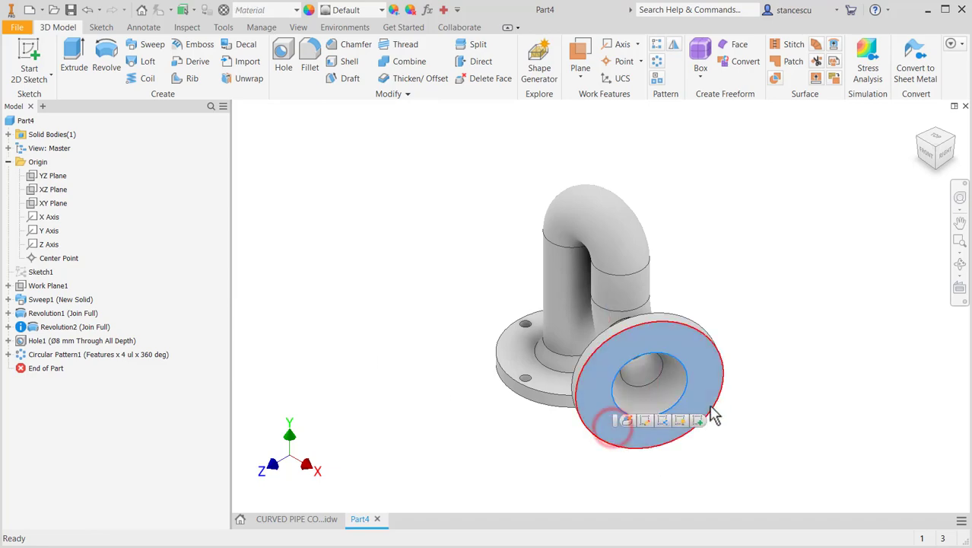
click(697, 422)
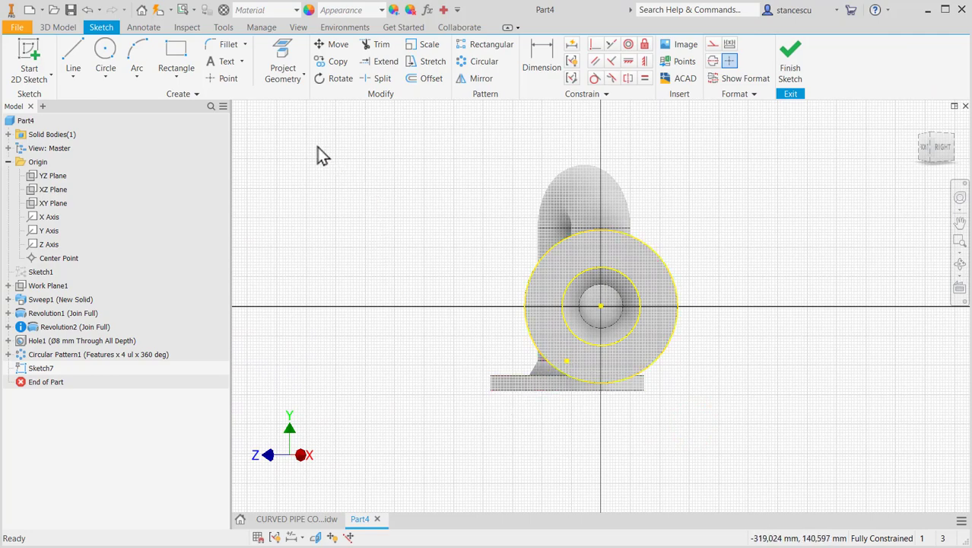
scroll(612, 158, up, 1)
click(74, 53)
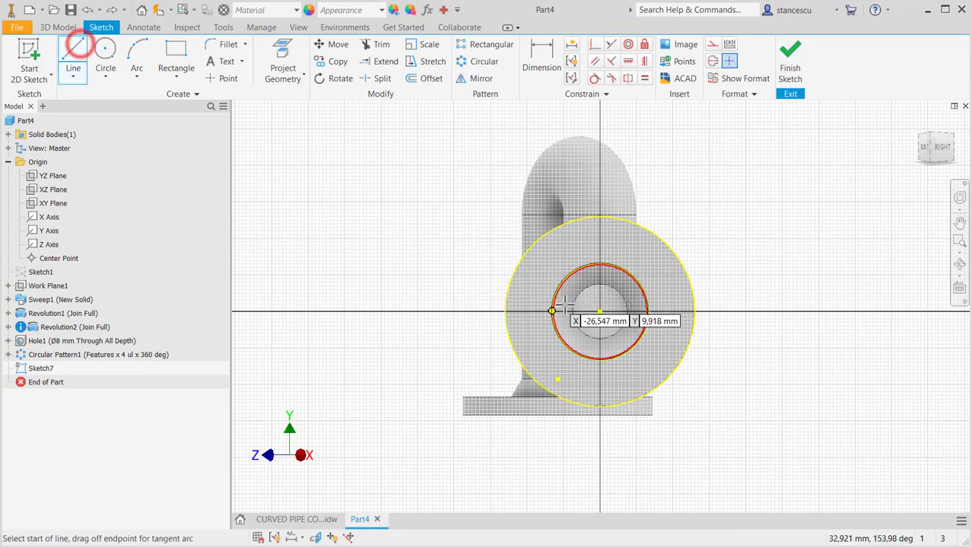
click(600, 311)
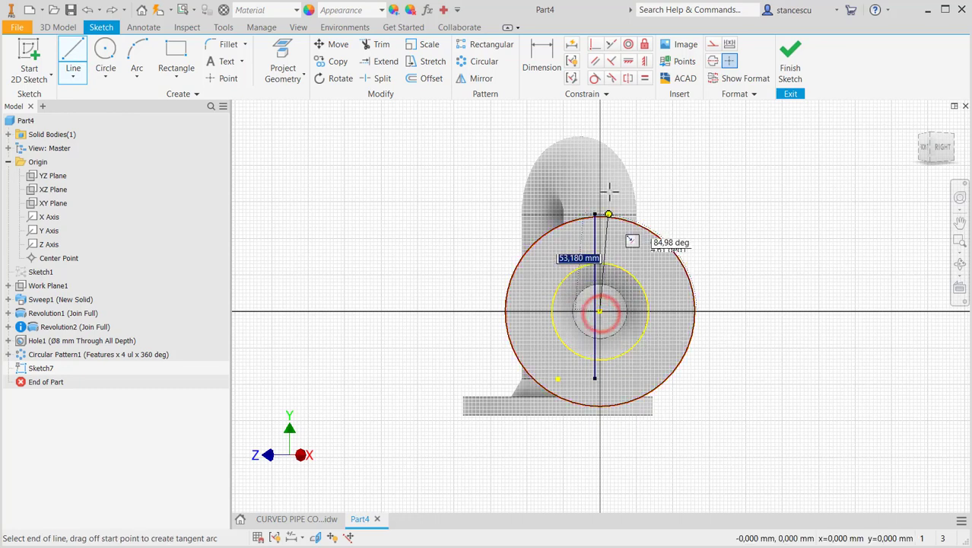
click(600, 112)
key(Escape)
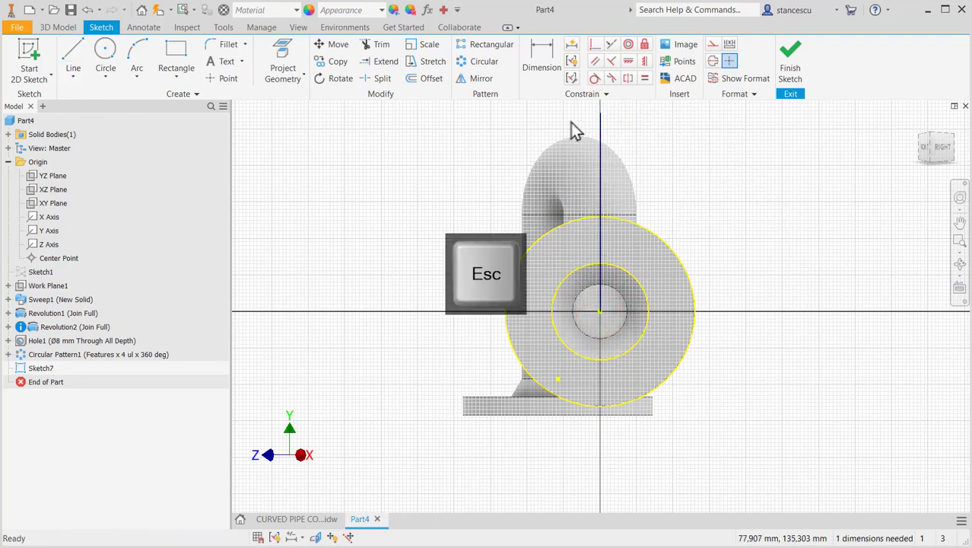
Step: Dimension the line to 90 and place the hole centre point 45 mm above the flange centre
click(541, 55)
click(599, 143)
click(719, 237)
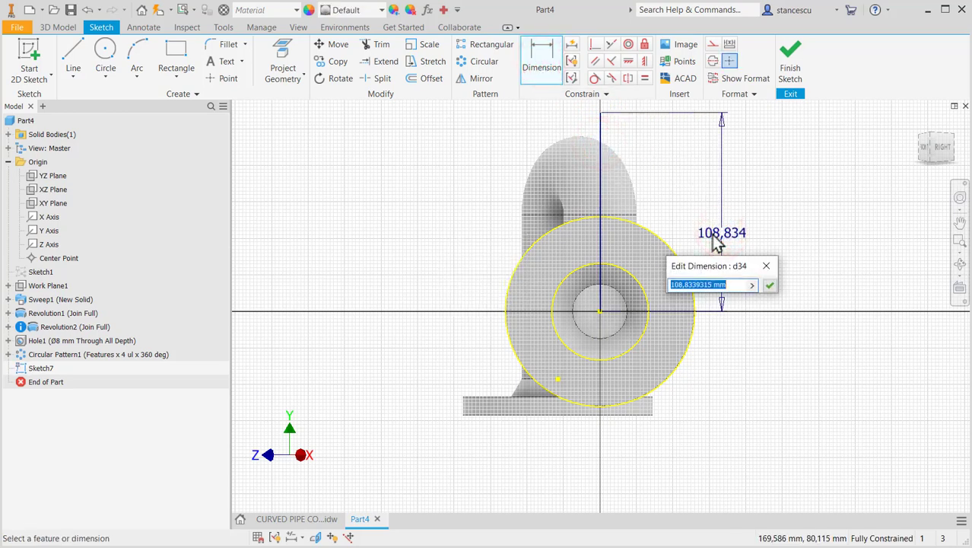
key(BackSpace)
text(9)
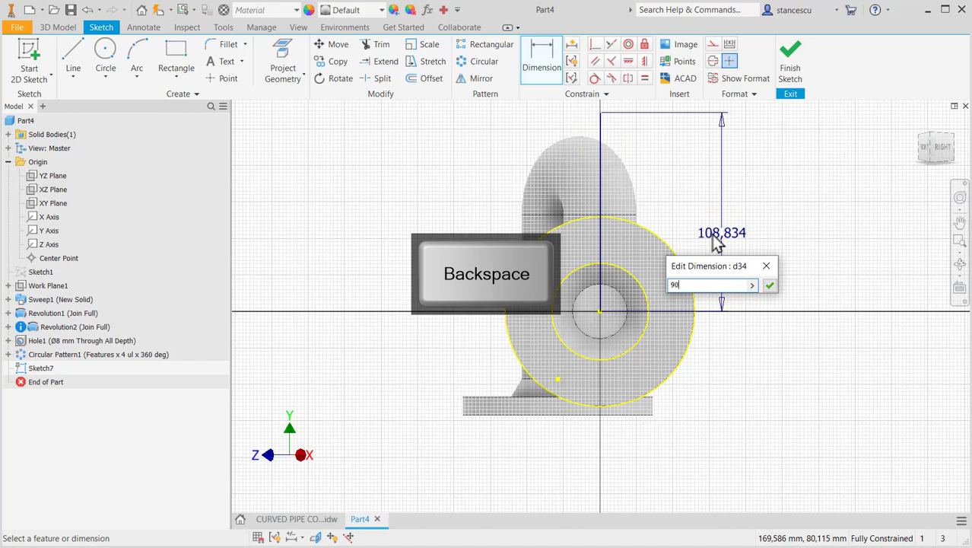
text(0)
key(Return)
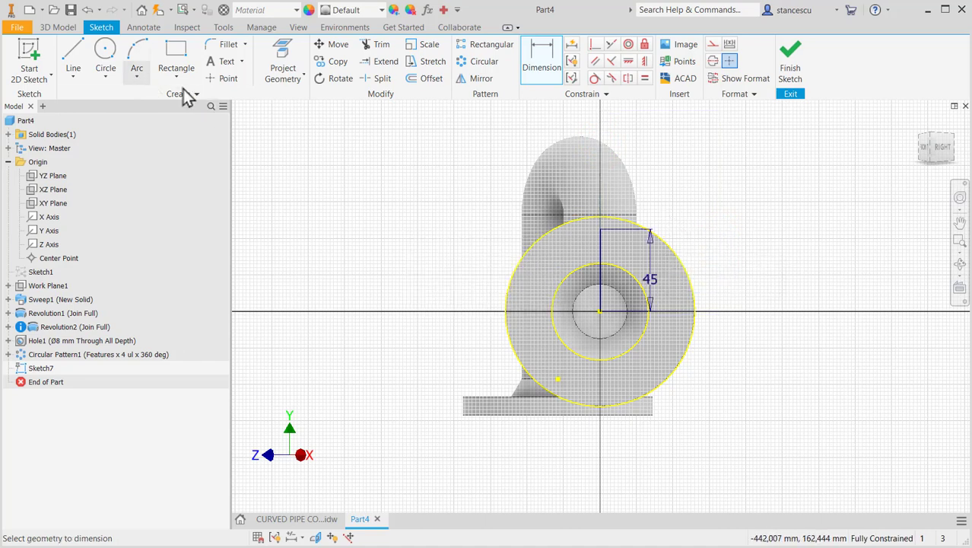
click(216, 79)
click(600, 228)
Step: Drill Hole2, Ø8 mm, at the new point, terminating To Surface at the flange's back face
click(790, 59)
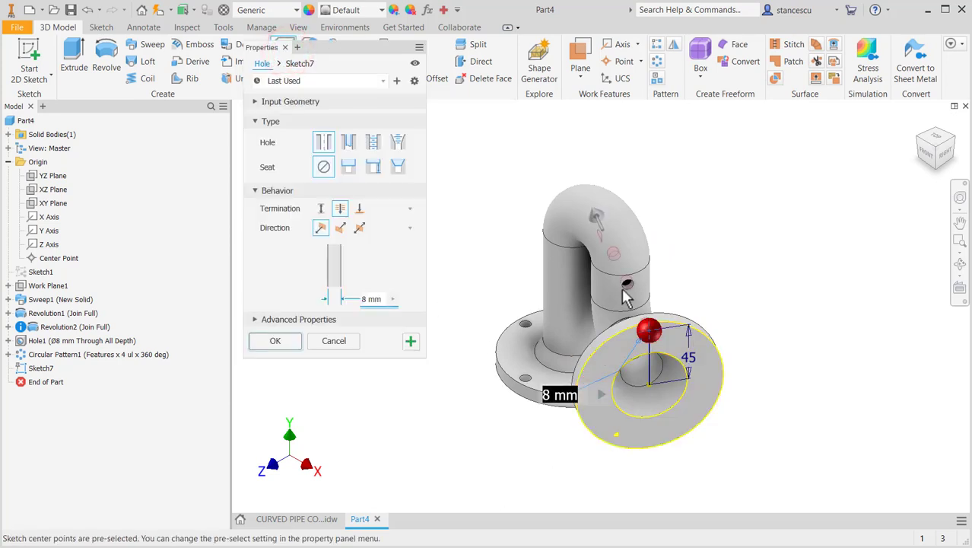
scroll(631, 284, up, 2)
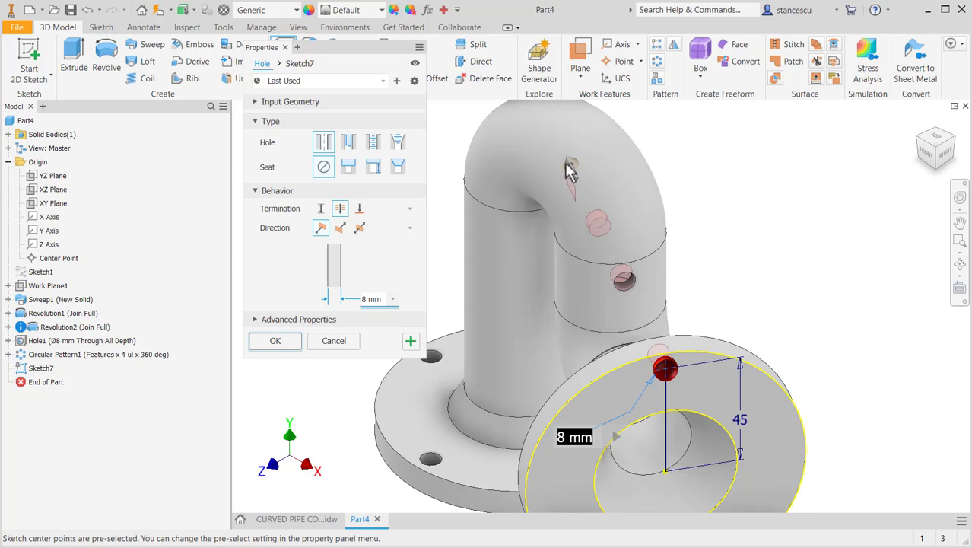
shift+middle_drag(762, 305, 766, 279)
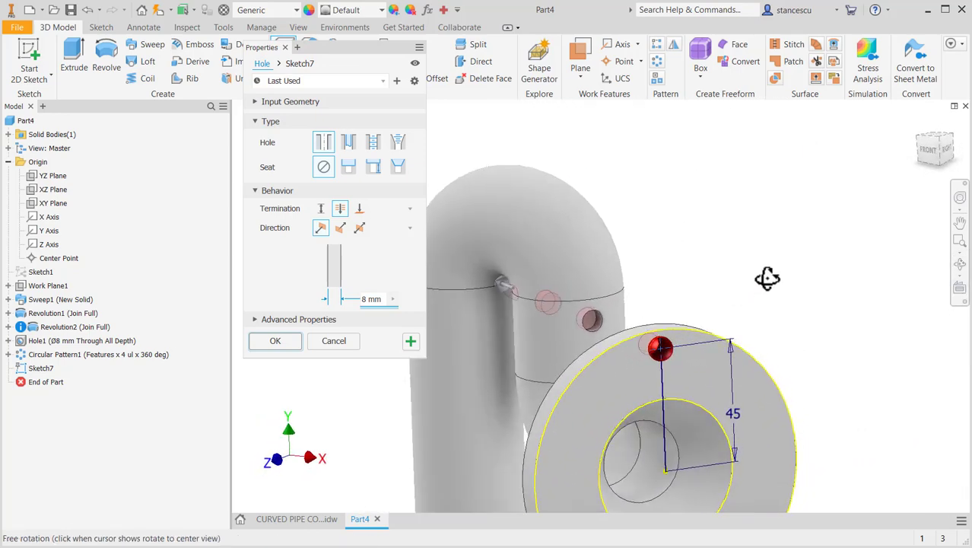
click(360, 208)
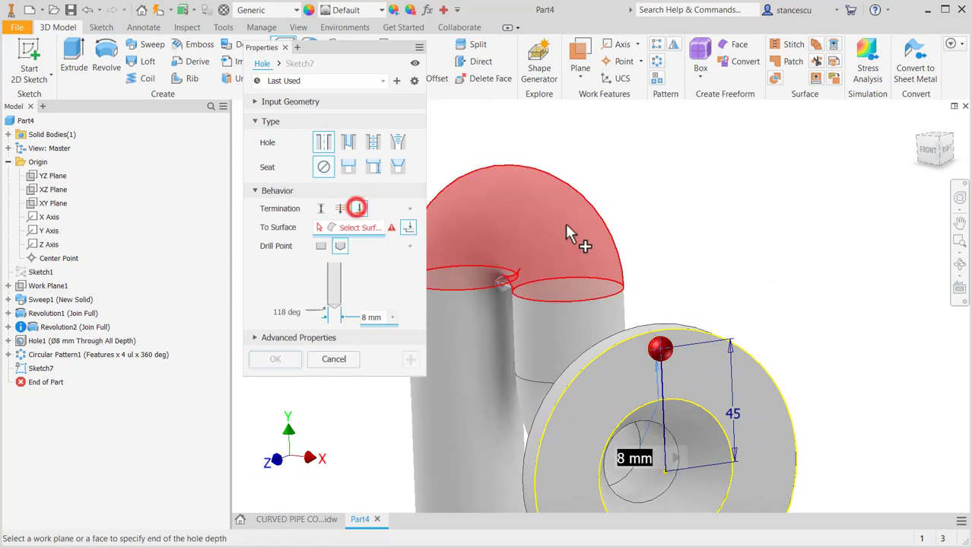
shift+middle_drag(710, 245, 730, 365)
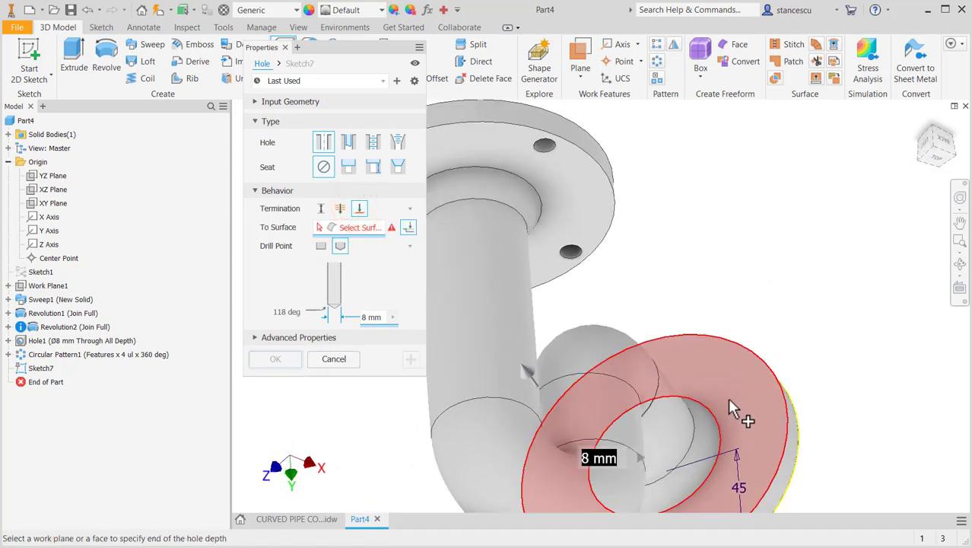
click(728, 398)
shift+middle_drag(733, 387, 820, 257)
click(277, 359)
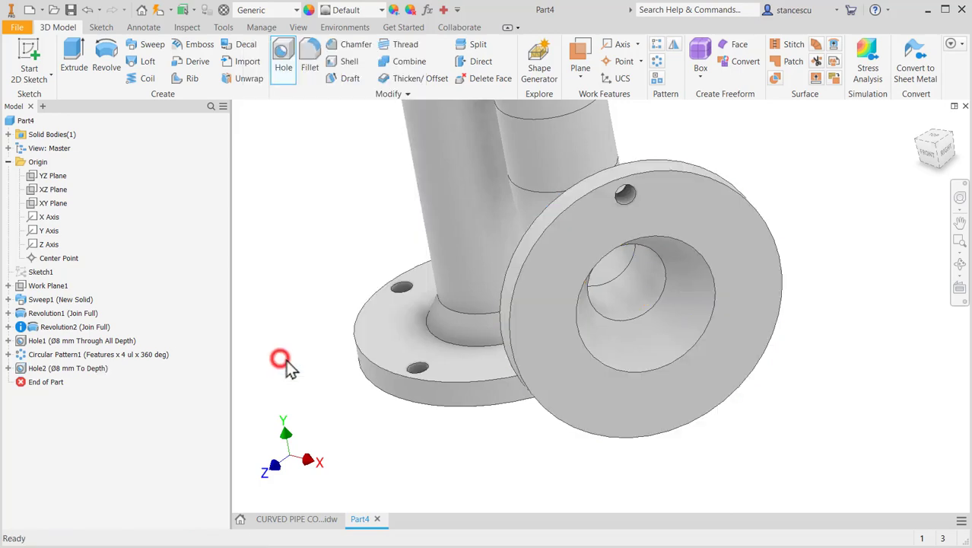
Step: Pattern Hole2 four times over 360° around the flange bore as Circular Pattern2, then Home view
click(656, 60)
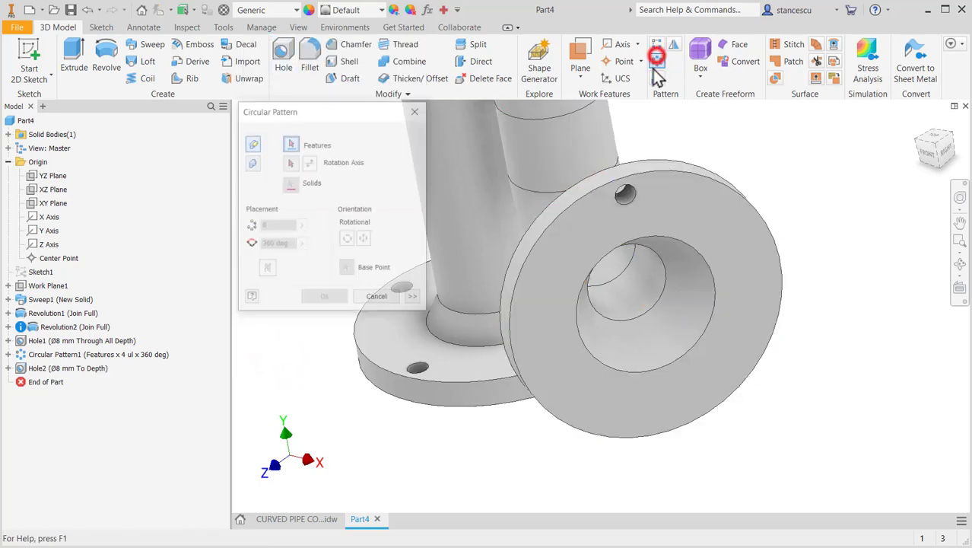
click(632, 199)
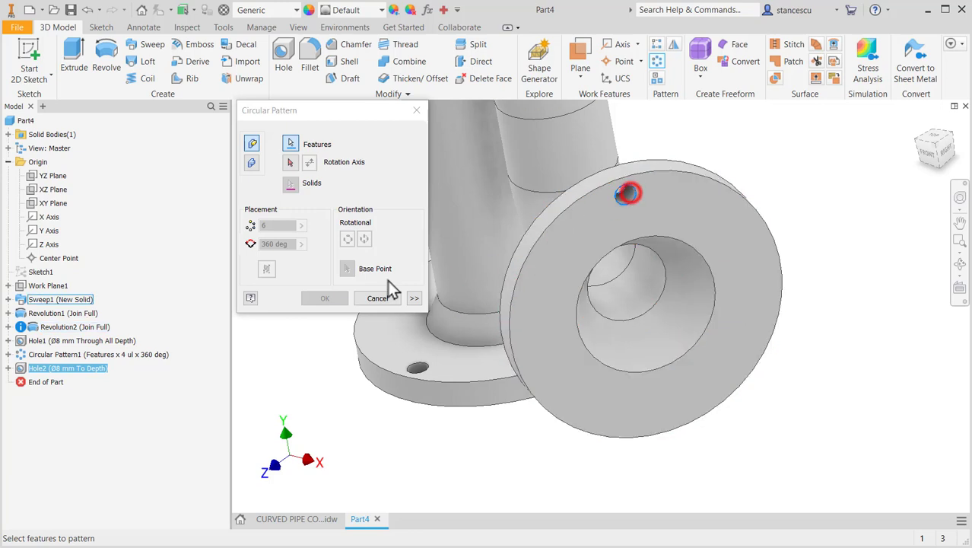
click(289, 162)
click(616, 298)
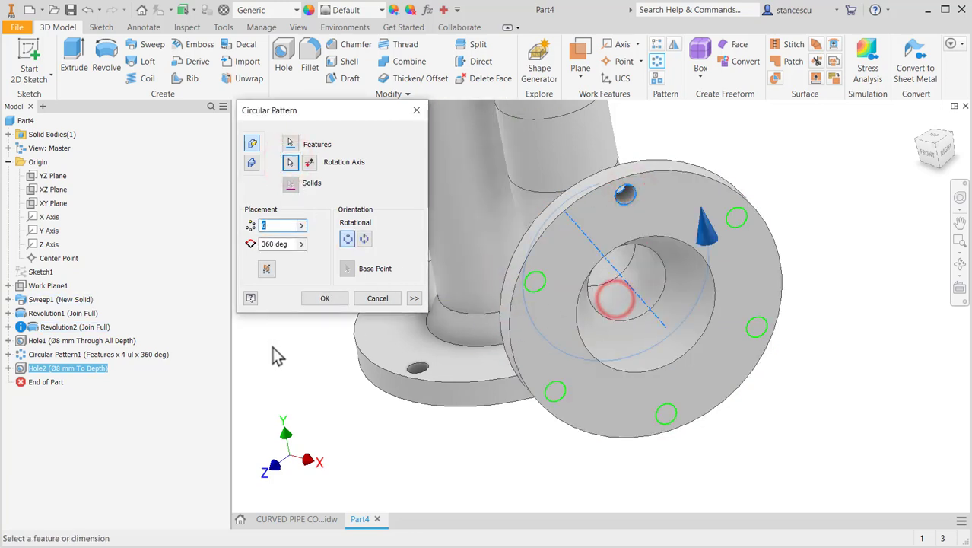
text(4)
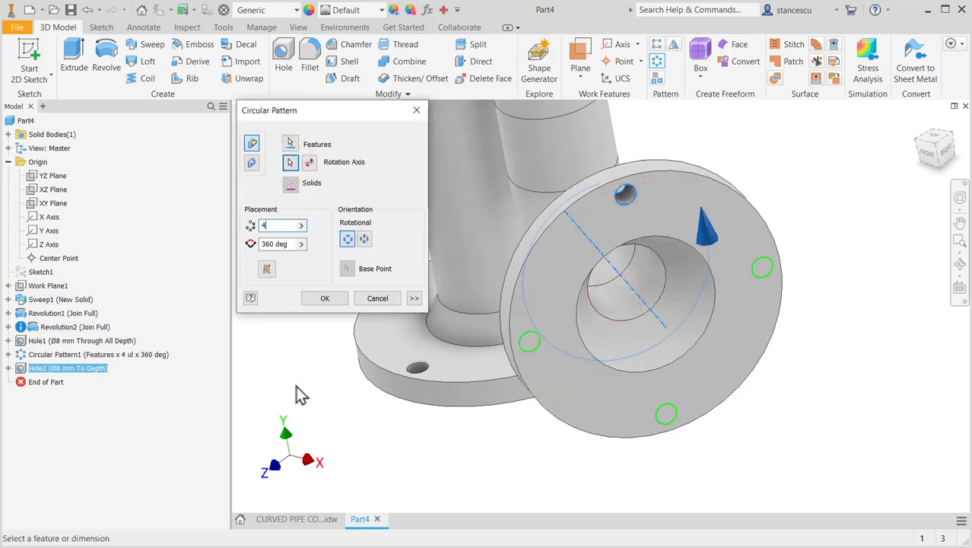
click(325, 298)
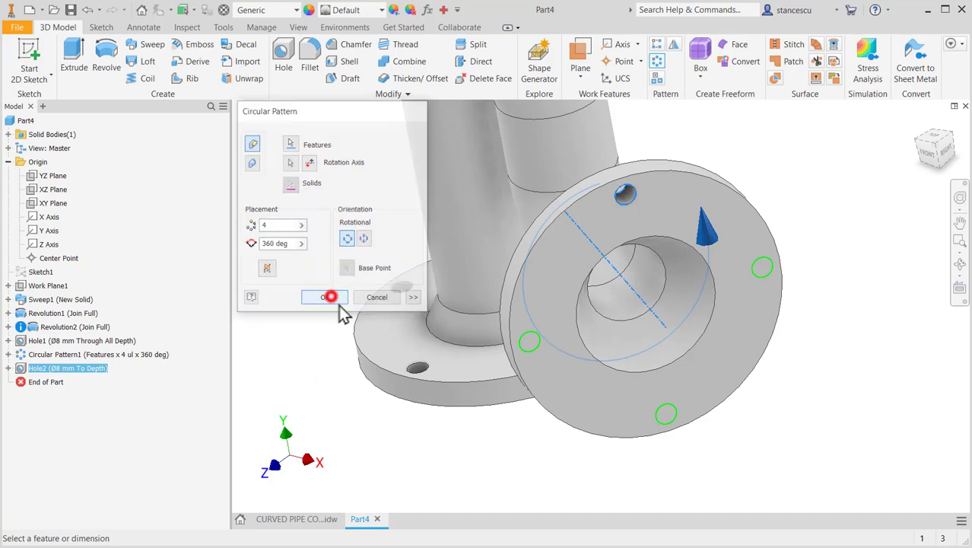
click(816, 384)
key(F6)
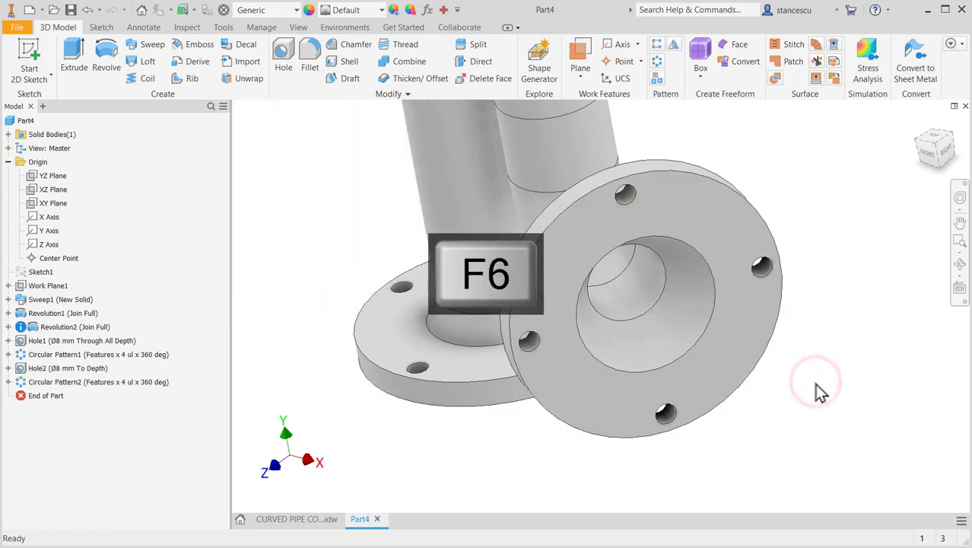
Step: Set the part material to Steel, Cast with the Steel - Cast appearance
click(266, 10)
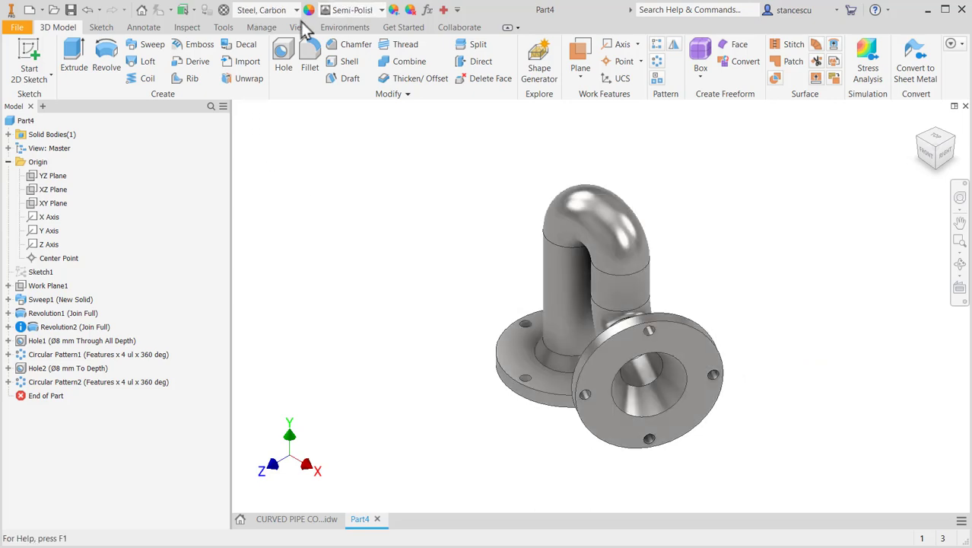
click(267, 10)
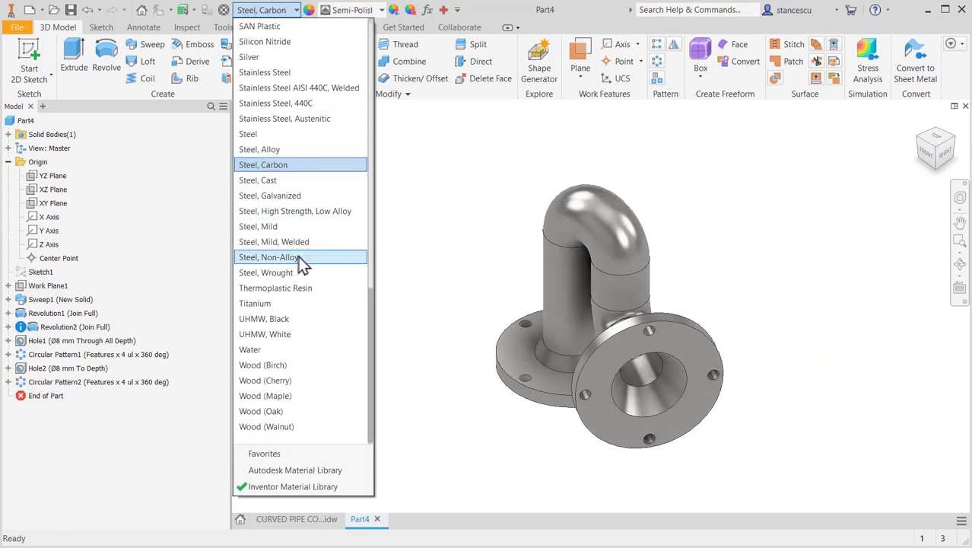
click(281, 179)
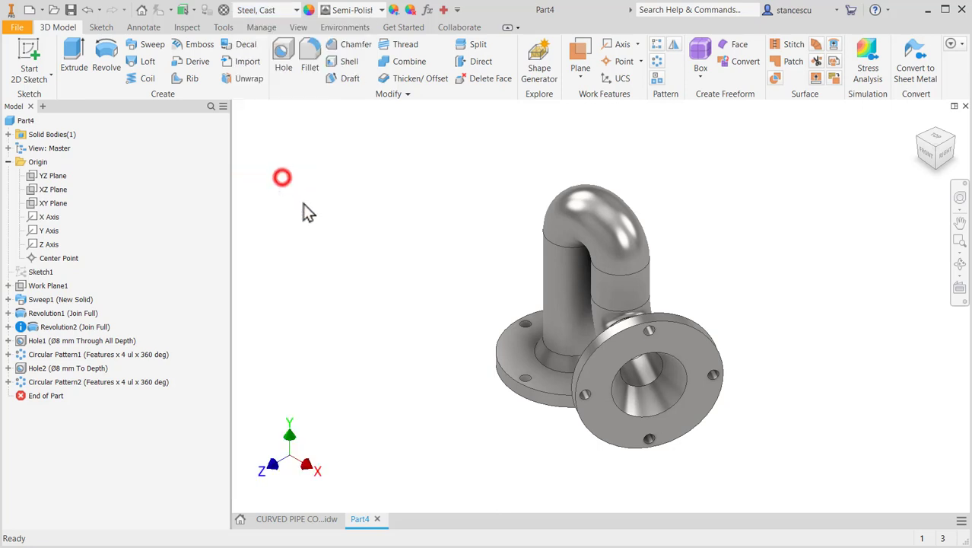
click(361, 10)
scroll(388, 274, down, 2)
click(363, 365)
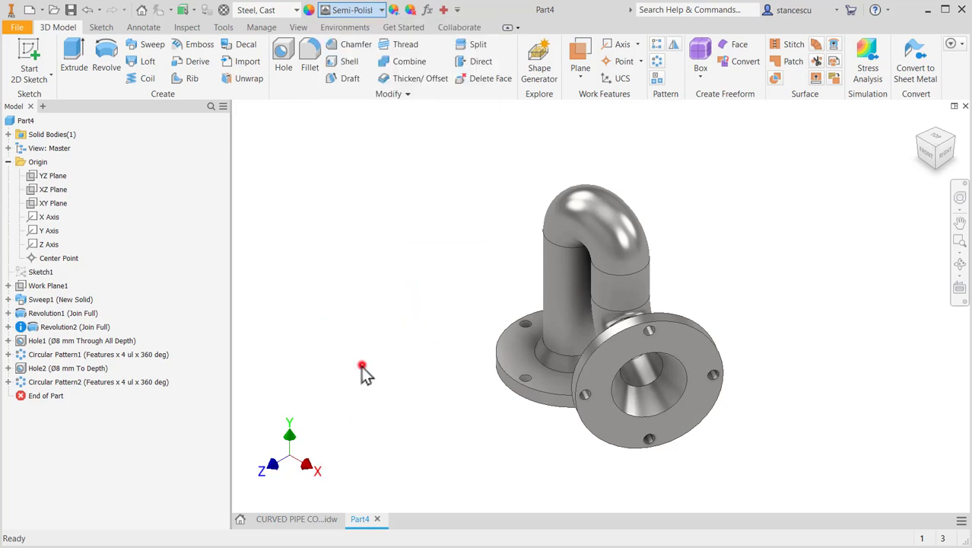
Step: Give the side and base flange faces the Steel - Polished appearance
click(622, 357)
shift+middle_drag(521, 458, 541, 347)
ctrl+click(493, 349)
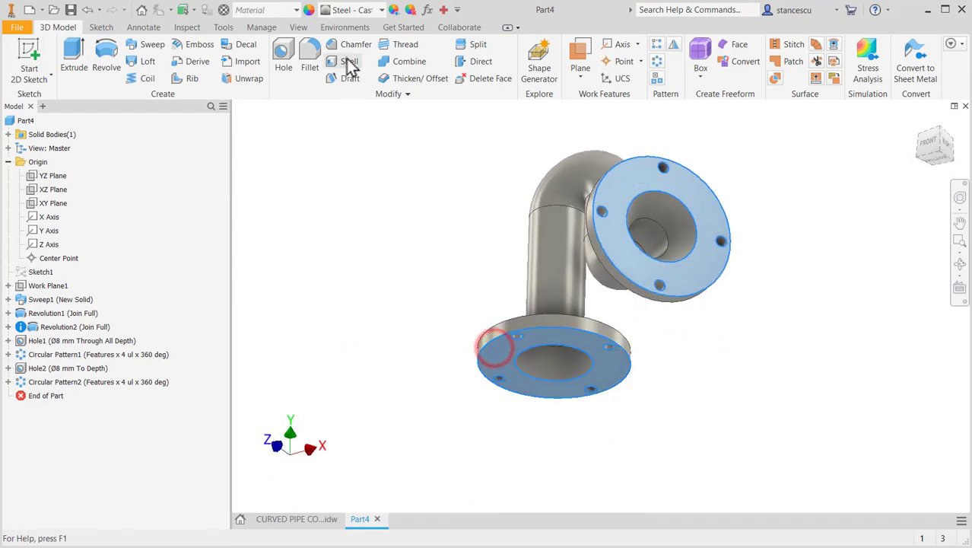
click(381, 10)
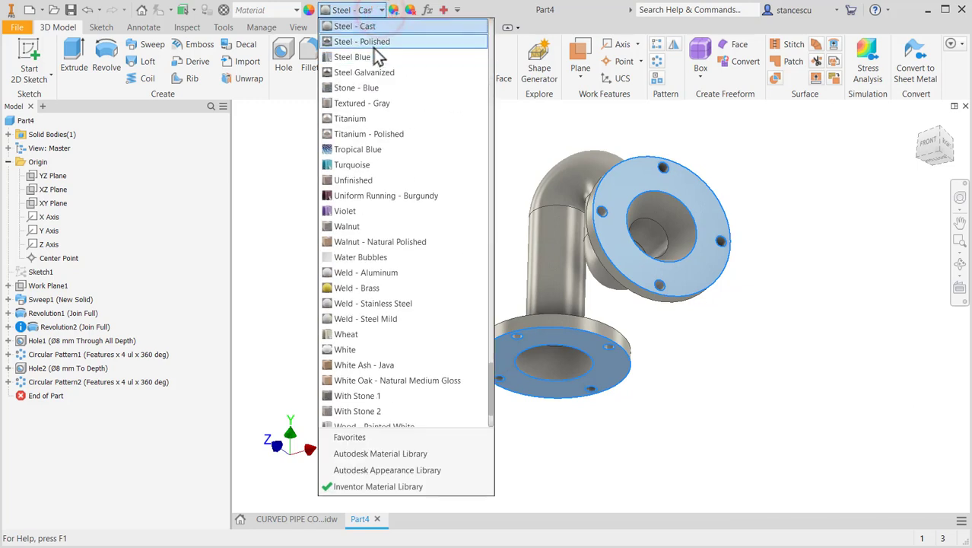
click(373, 45)
click(373, 212)
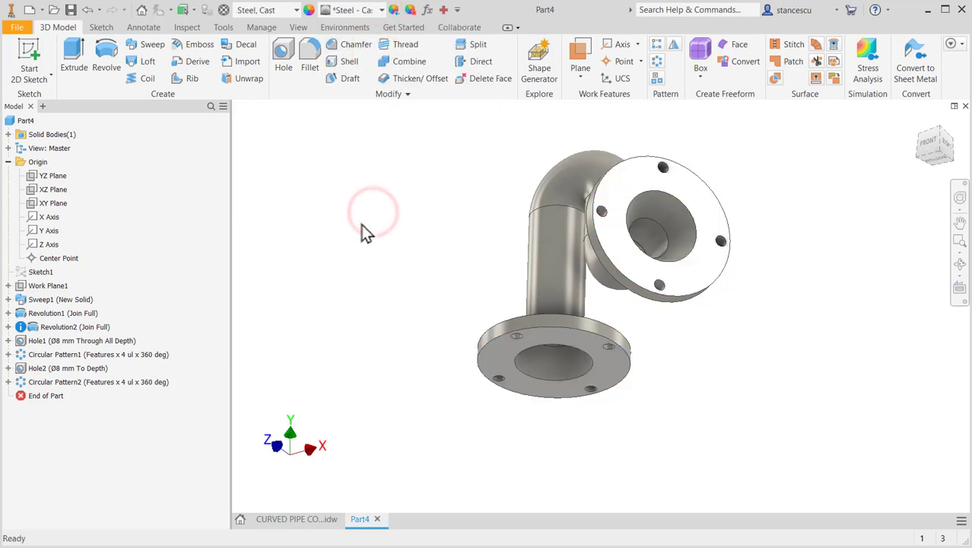
key(F6)
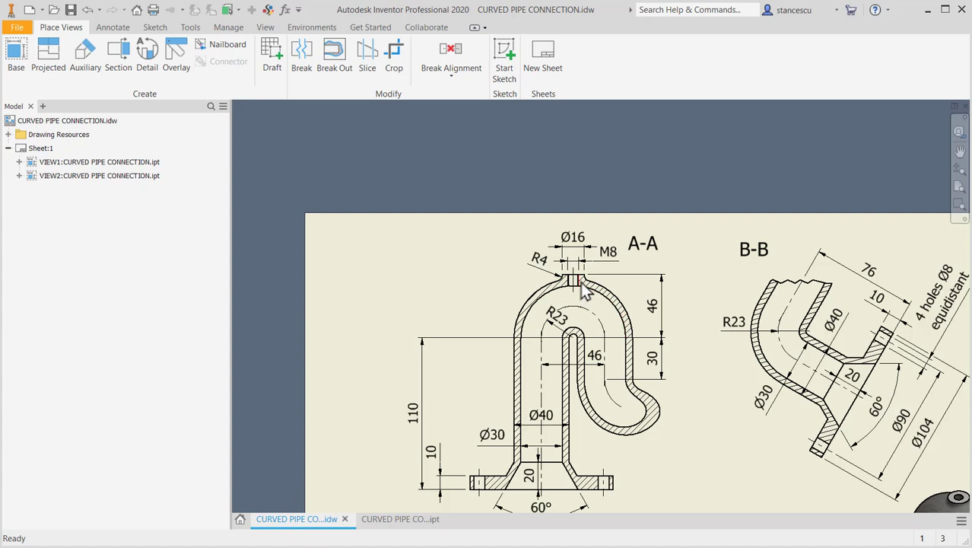
Step: Zoom and pan the drawing to read section A-A's Ø16, M8, R4, 110 and 46 dimensions
scroll(584, 293, up, 3)
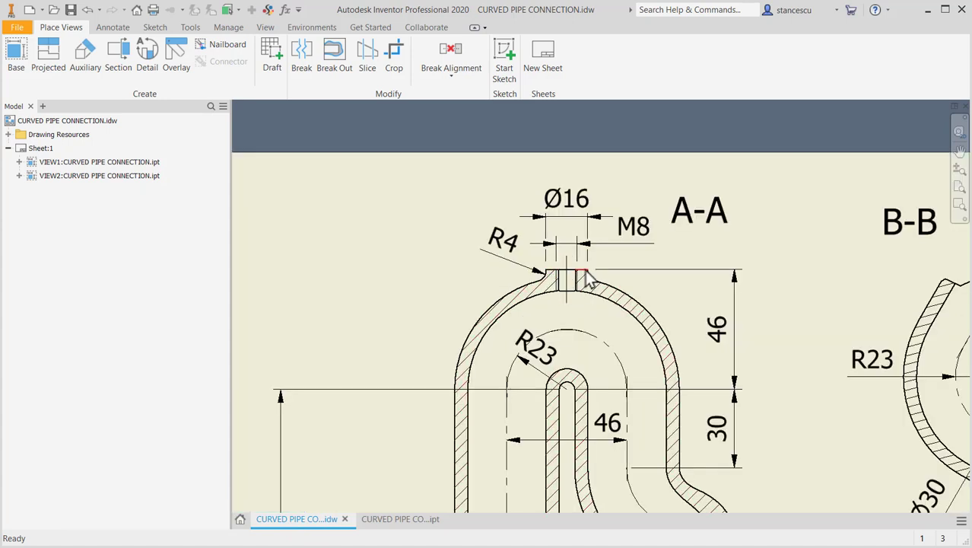
click(569, 301)
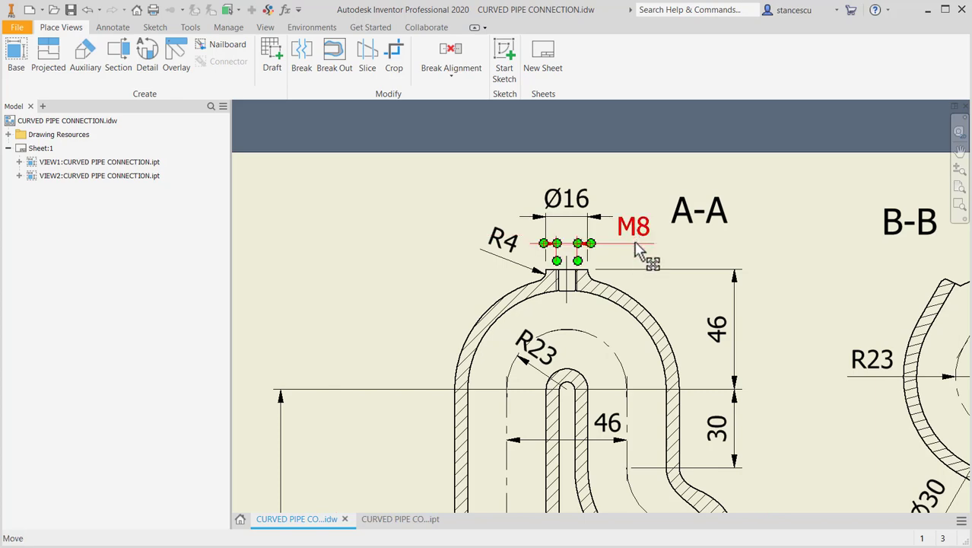
scroll(639, 251, down, 2)
middle_drag(633, 312, 640, 269)
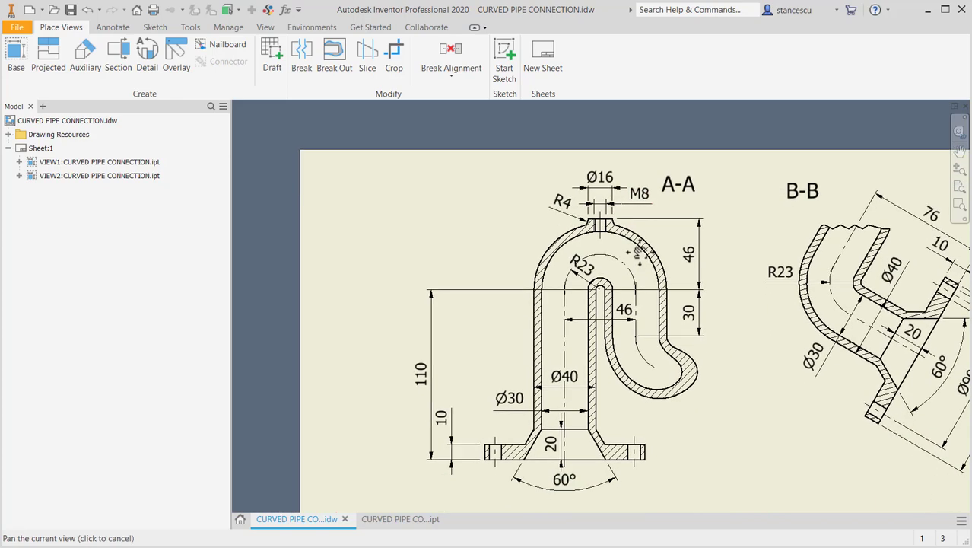
scroll(572, 256, down, 3)
scroll(502, 310, up, 3)
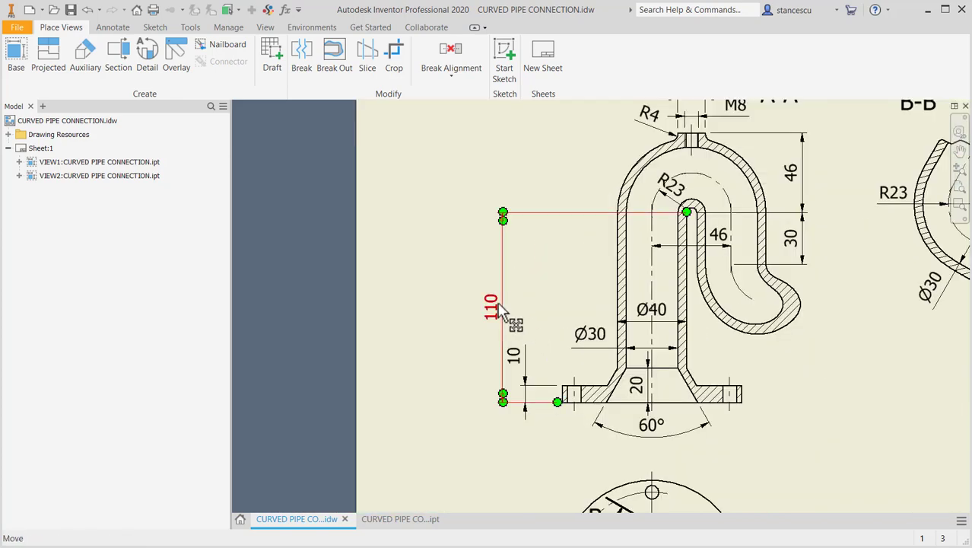
middle_drag(804, 181, 802, 210)
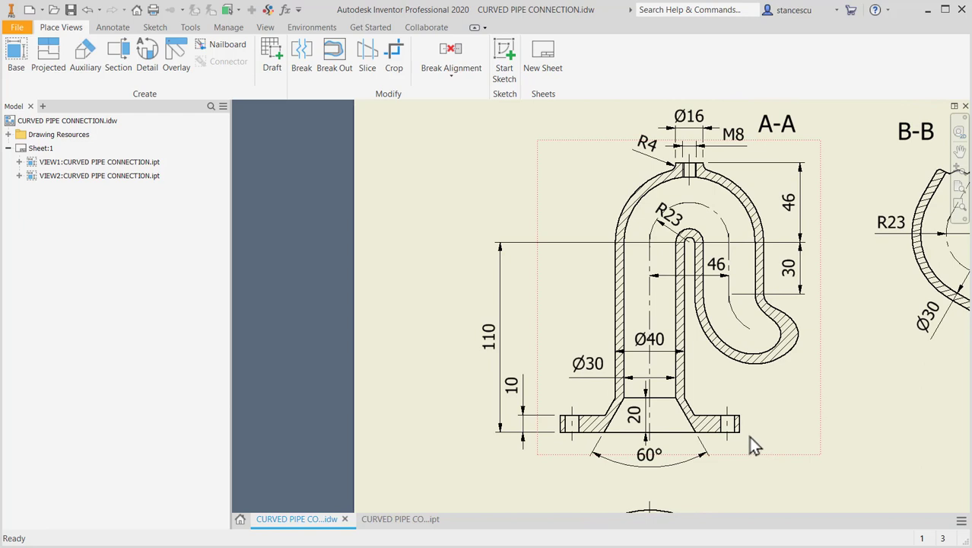
middle_drag(798, 370, 800, 403)
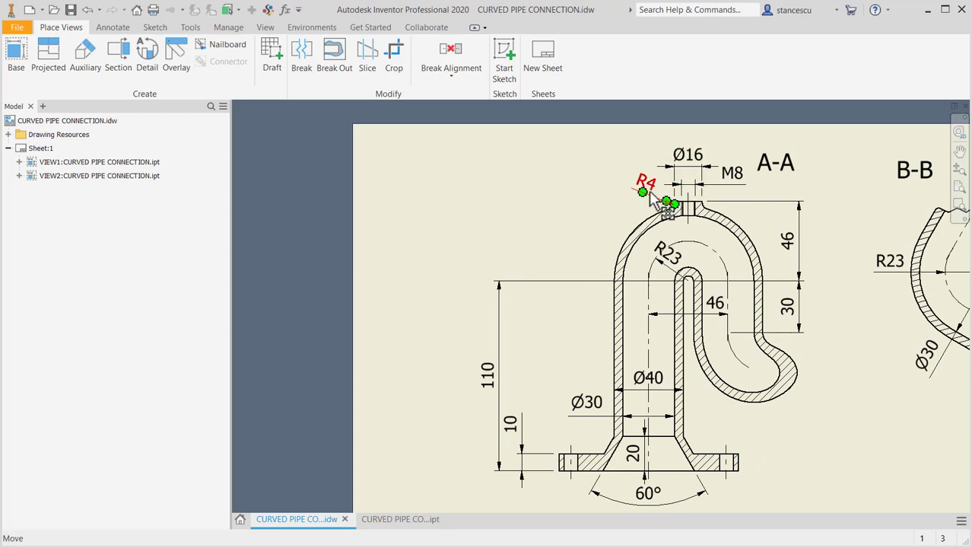
Step: Create a work plane offset from the base flange face by -110-46
key(ctrl+Tab)
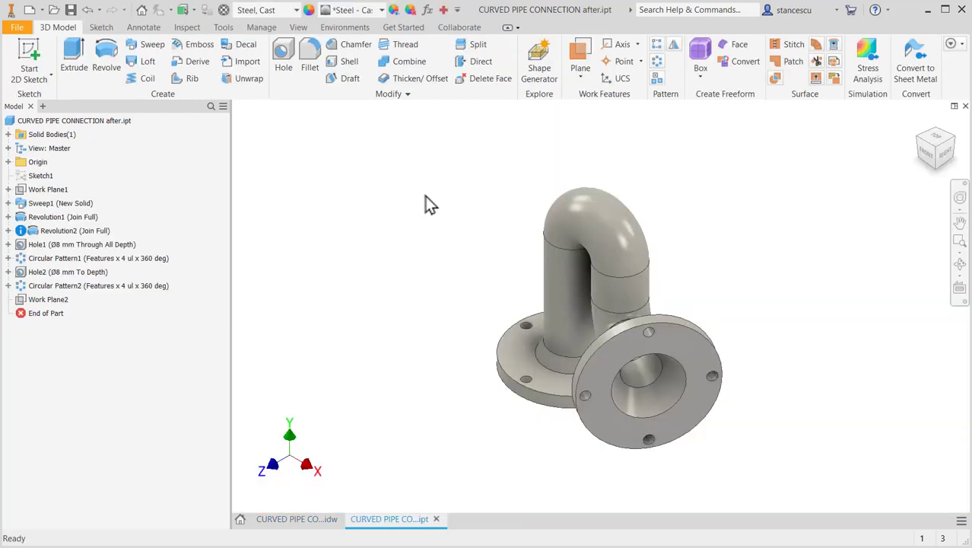
click(579, 52)
shift+middle_drag(445, 380, 456, 323)
click(517, 393)
drag(515, 393, 517, 282)
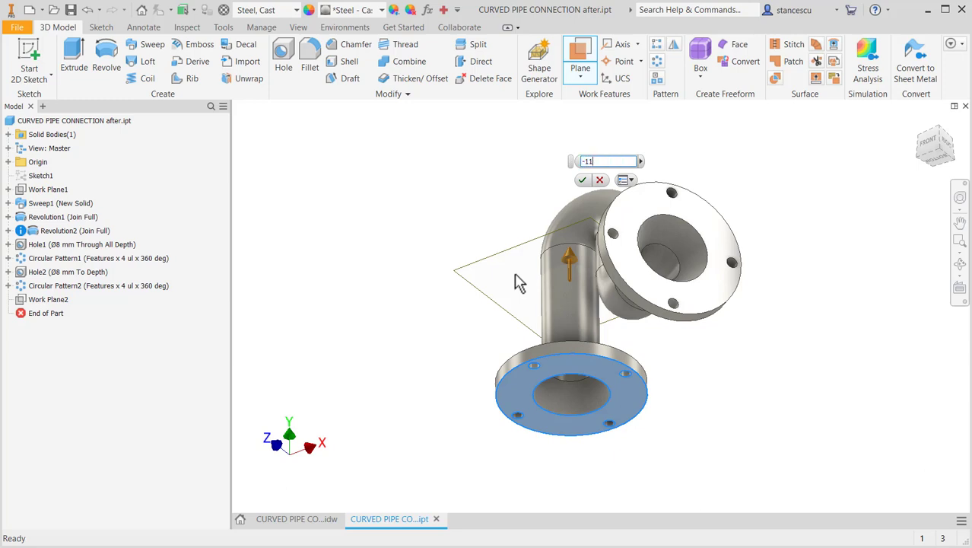
text(-110-)
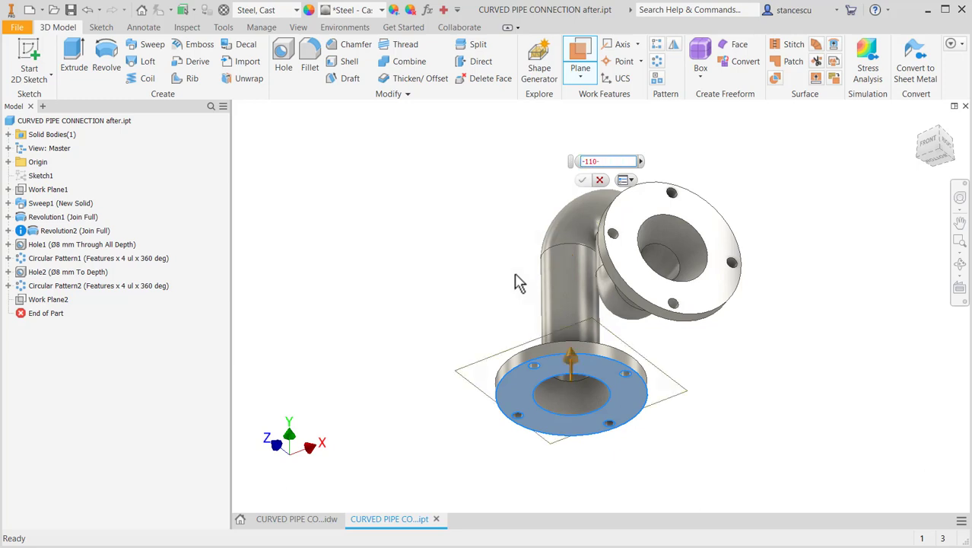
text(46)
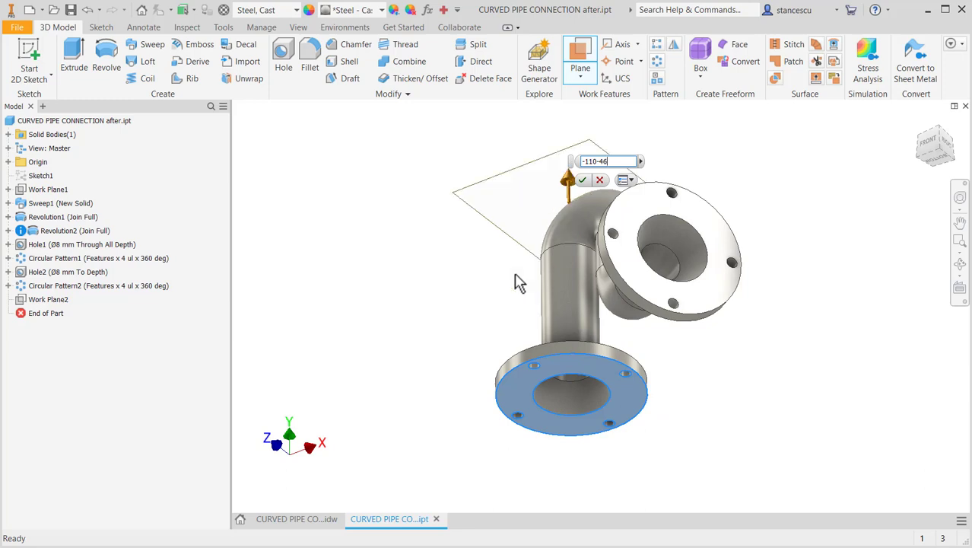
Step: Accept the offset Work Plane3 and start a sketch on it
key(Return)
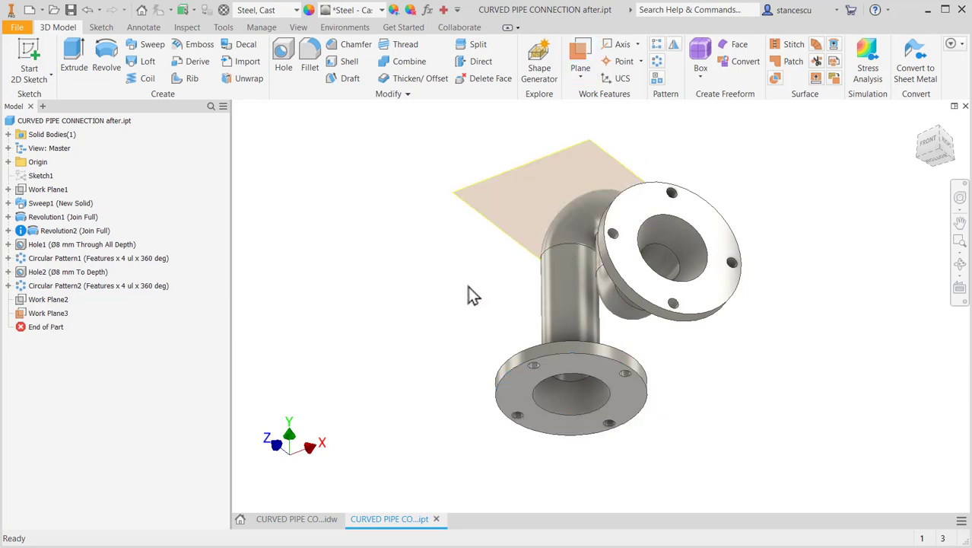
shift+middle_drag(471, 293, 469, 318)
click(663, 191)
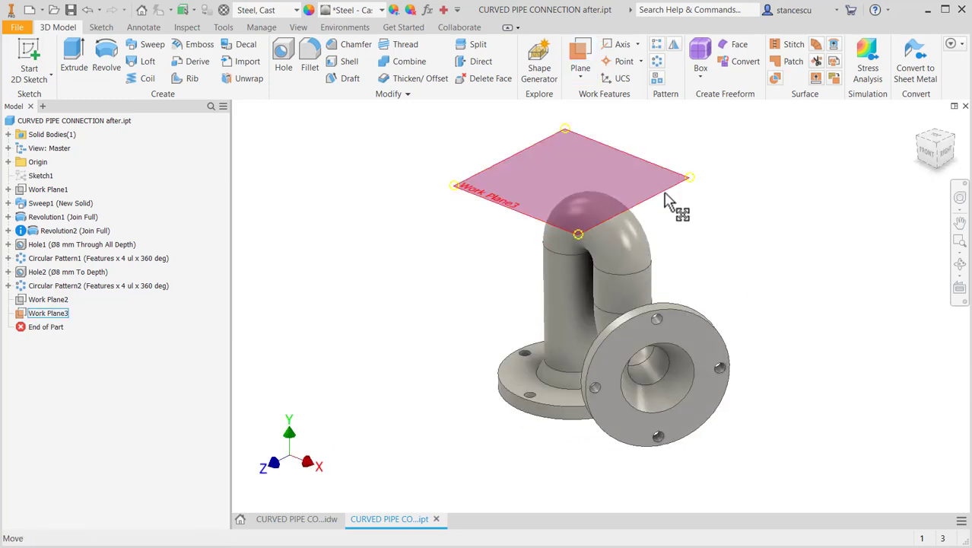
click(693, 186)
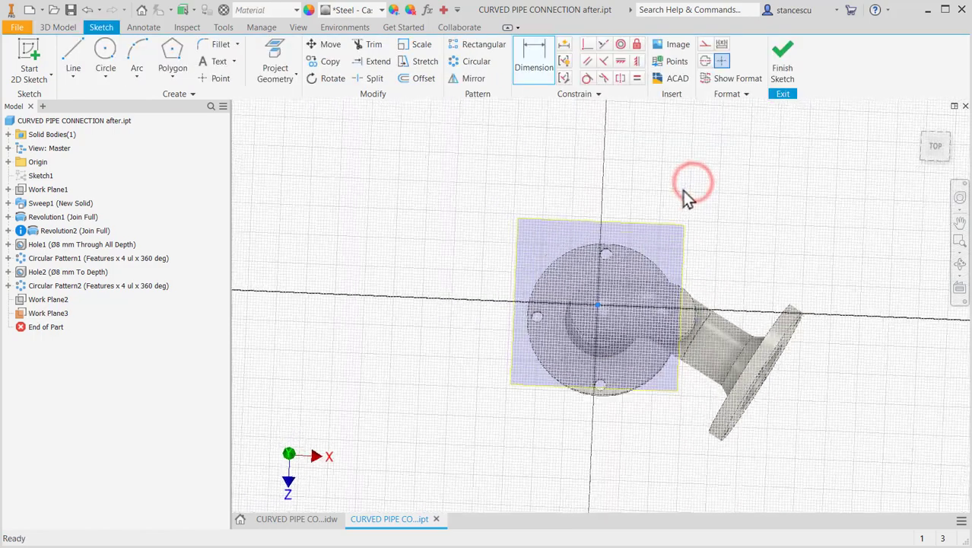
Step: Draw a Ø16 circle and align its centre horizontally with the sketch origin
click(105, 50)
click(634, 168)
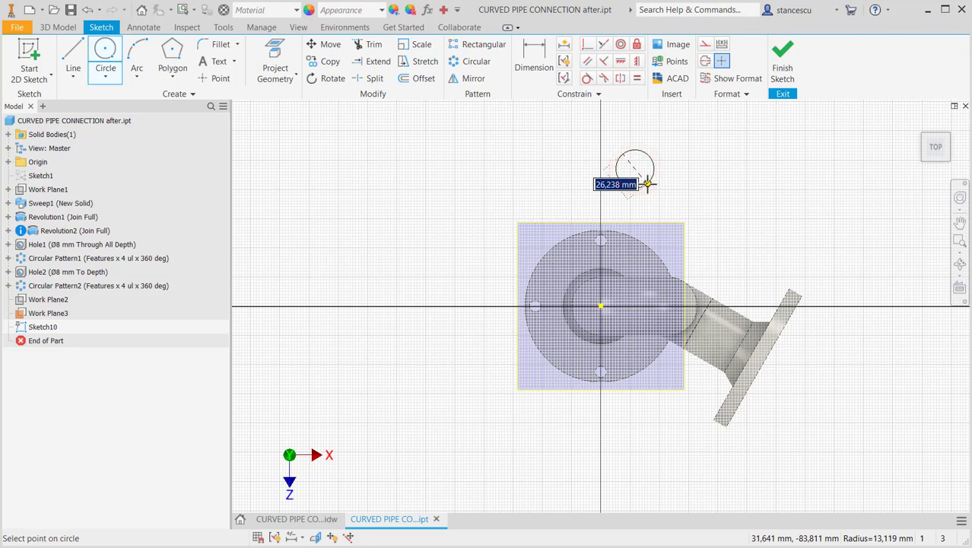
text(16)
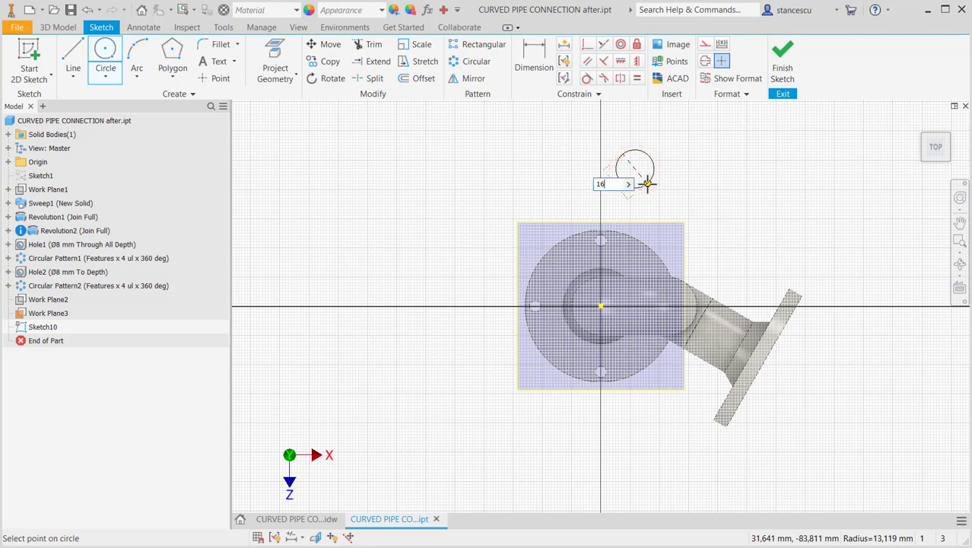
key(Return)
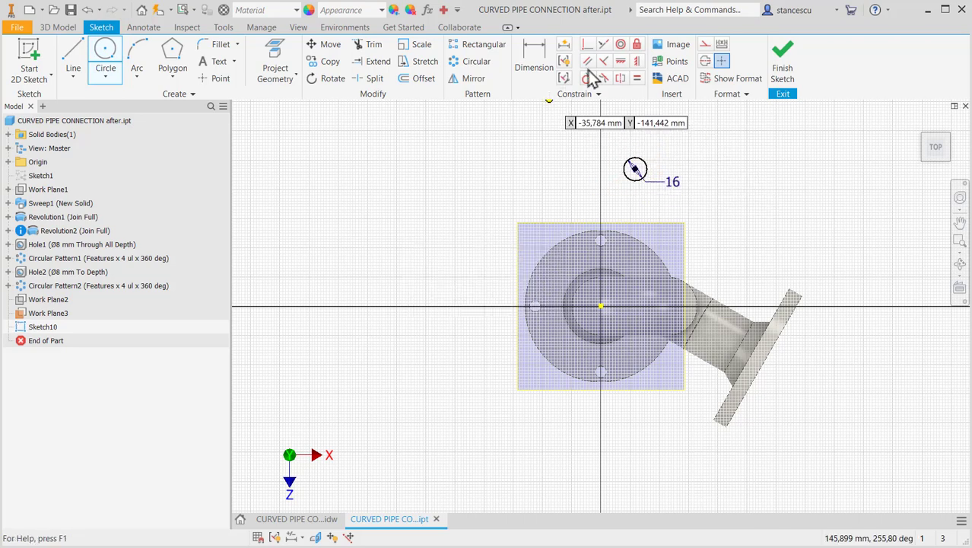
click(621, 61)
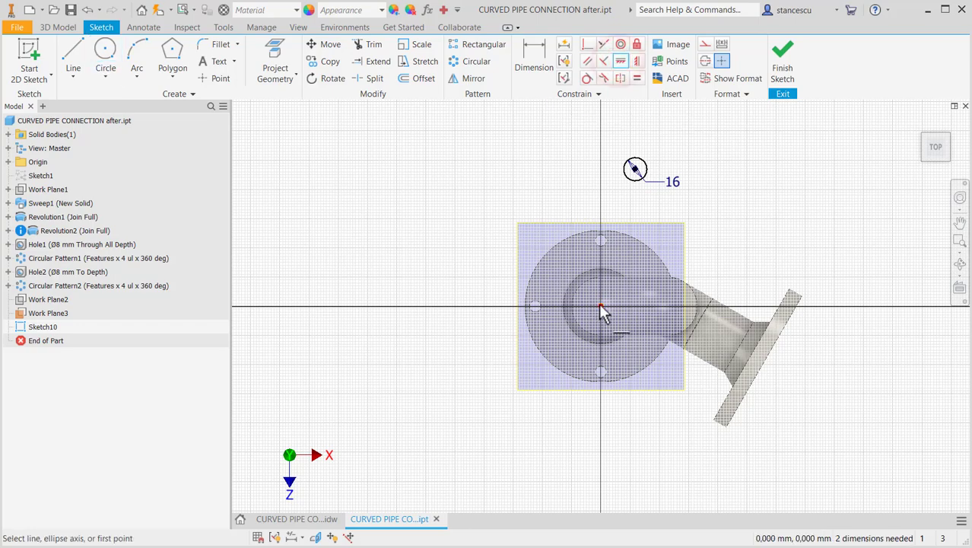
click(598, 304)
click(635, 169)
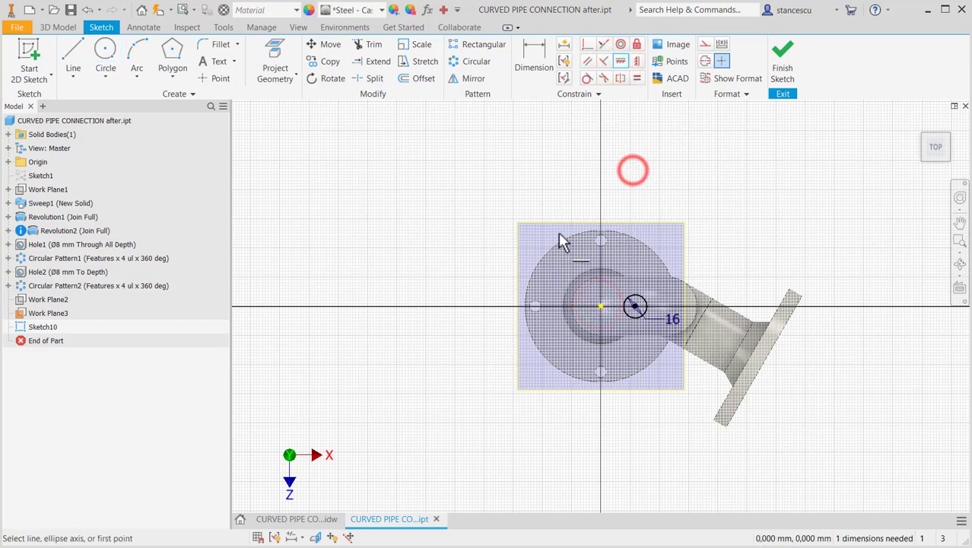
Step: Dimension the circle's offset from the origin as 46/2, giving 23 mm
click(310, 518)
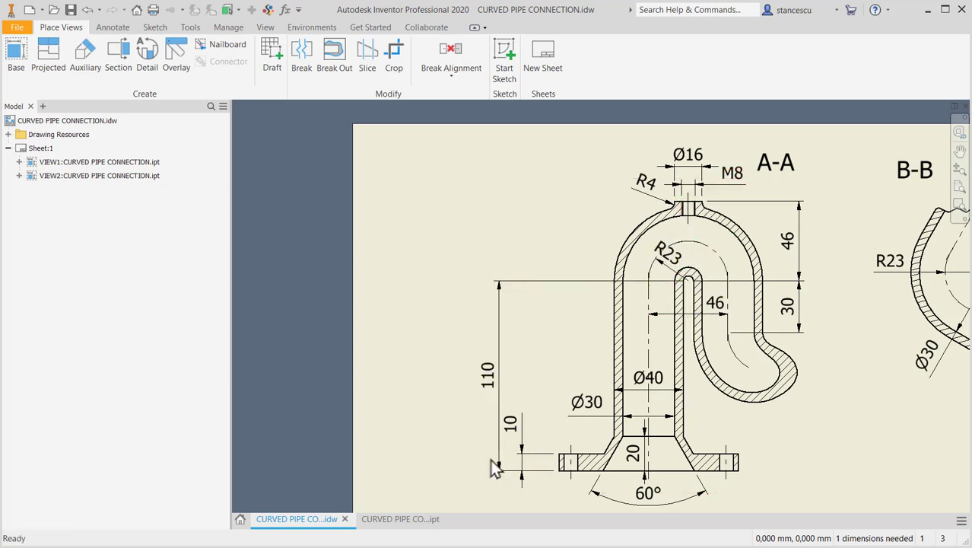
click(409, 520)
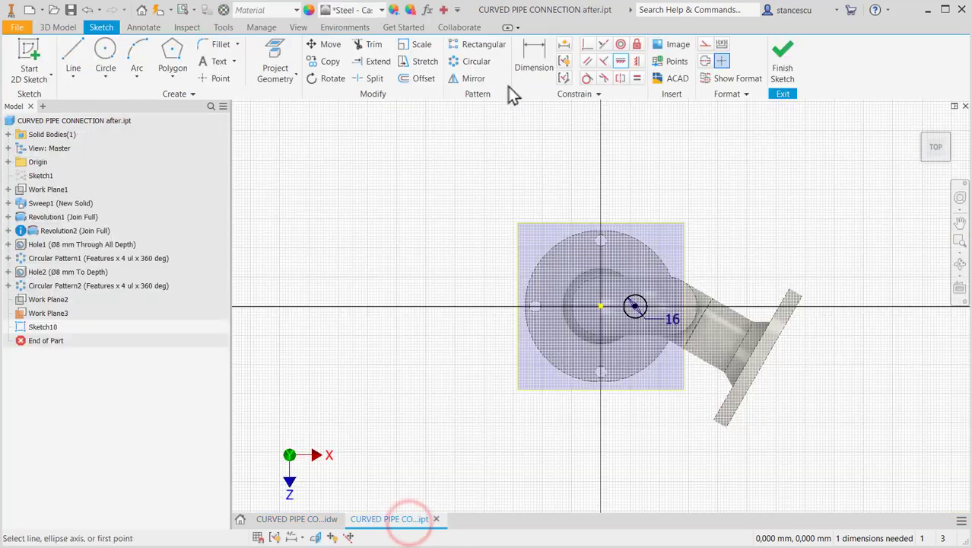
click(530, 55)
click(601, 306)
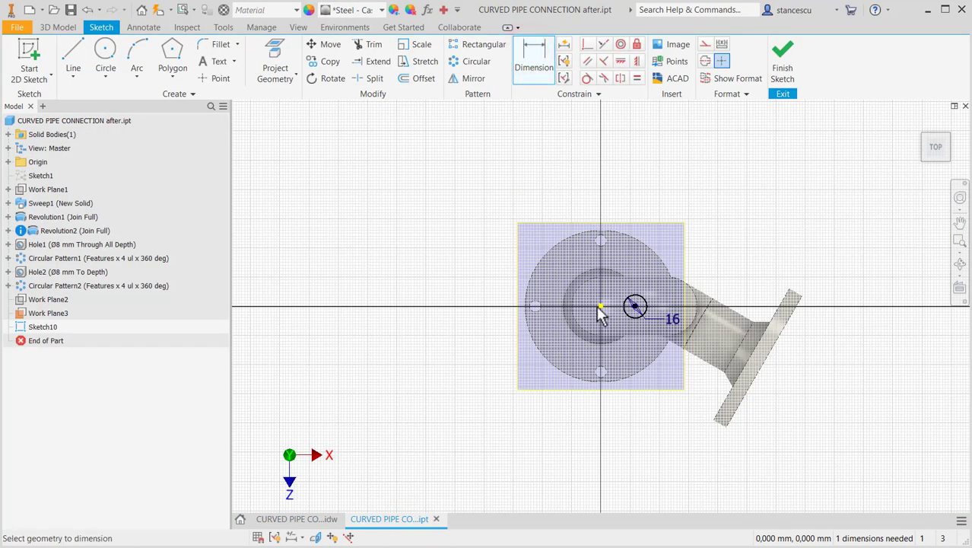
click(635, 306)
click(619, 181)
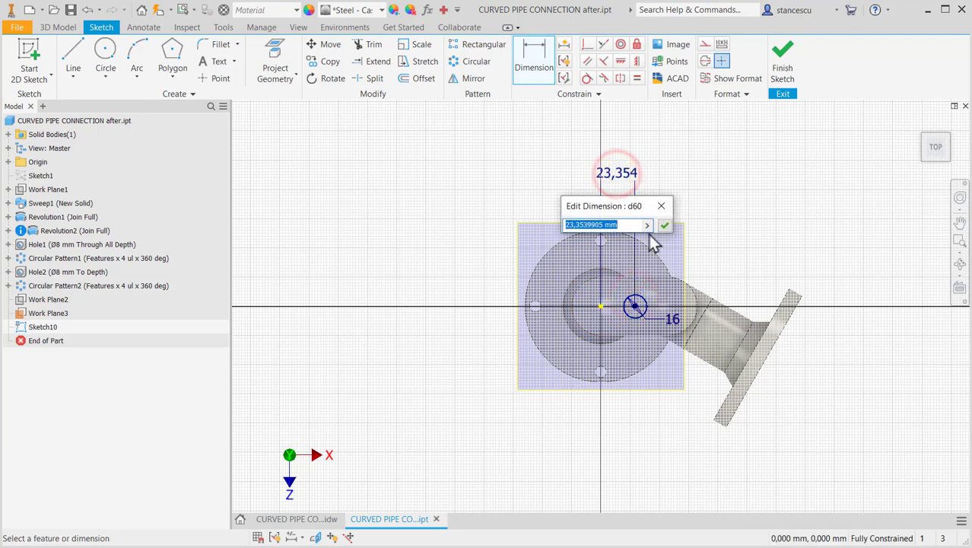
text(46/2)
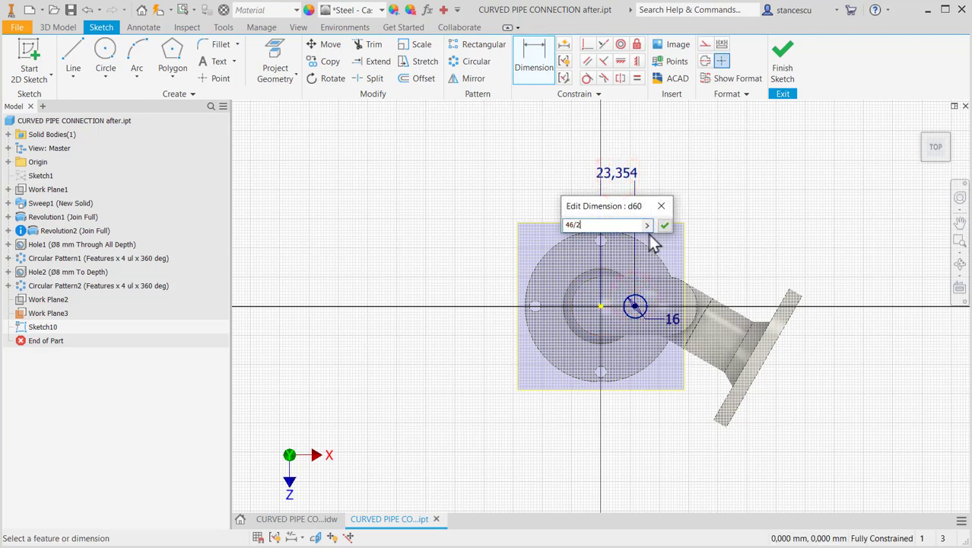
key(Return)
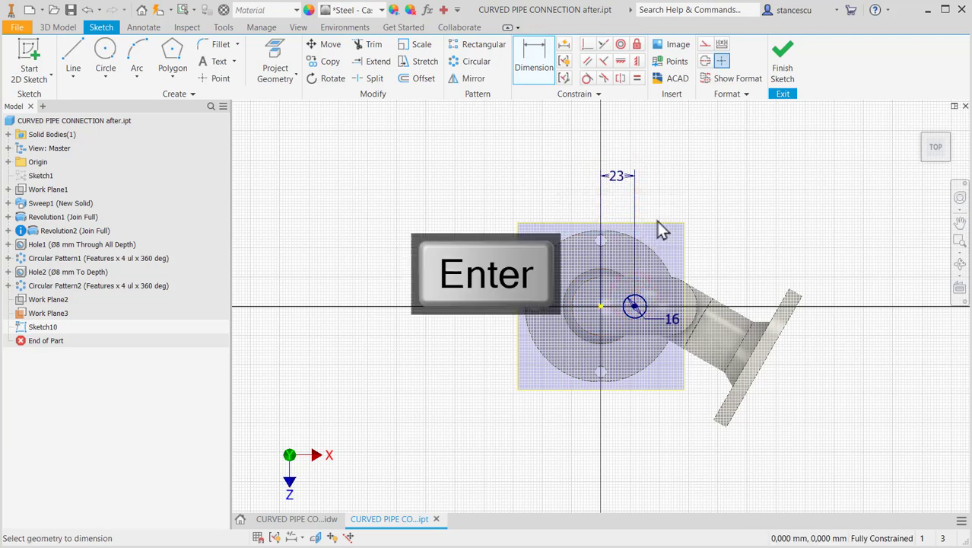
Step: Extrude the Ø16 circle To Next onto the pipe as Extrusion2
click(781, 65)
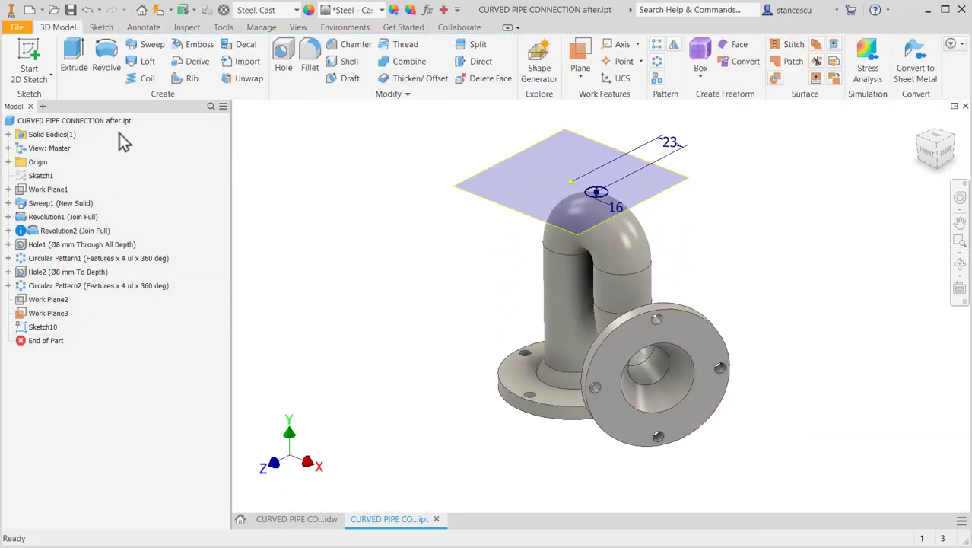
click(74, 57)
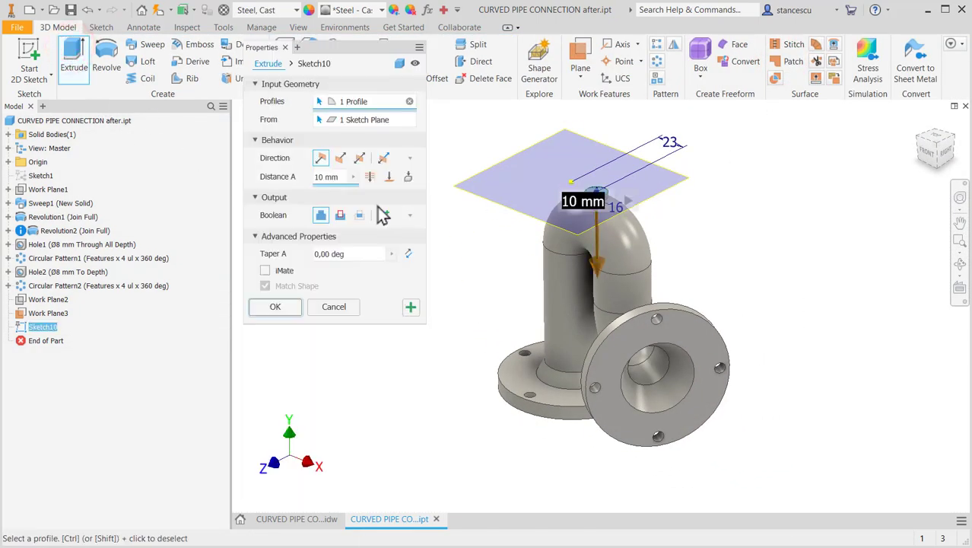
click(408, 177)
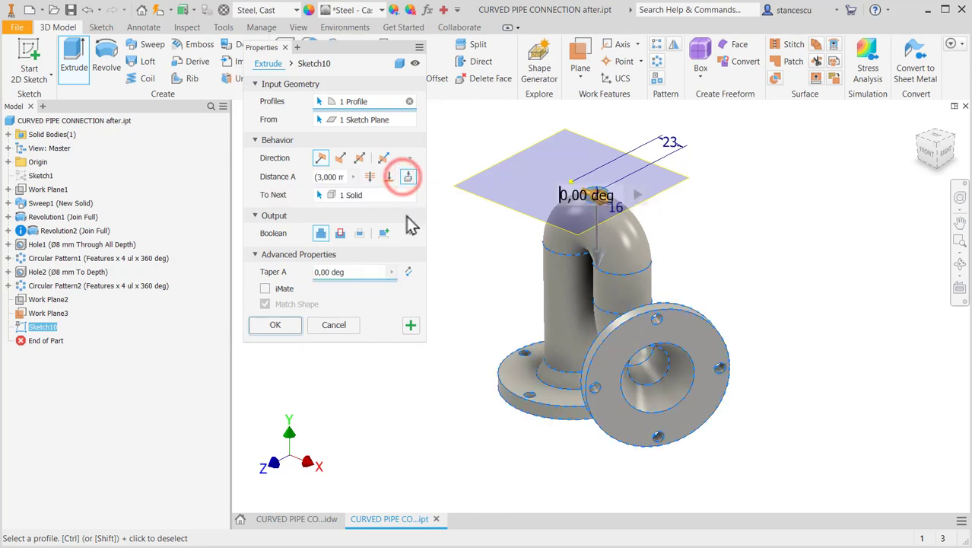
click(276, 325)
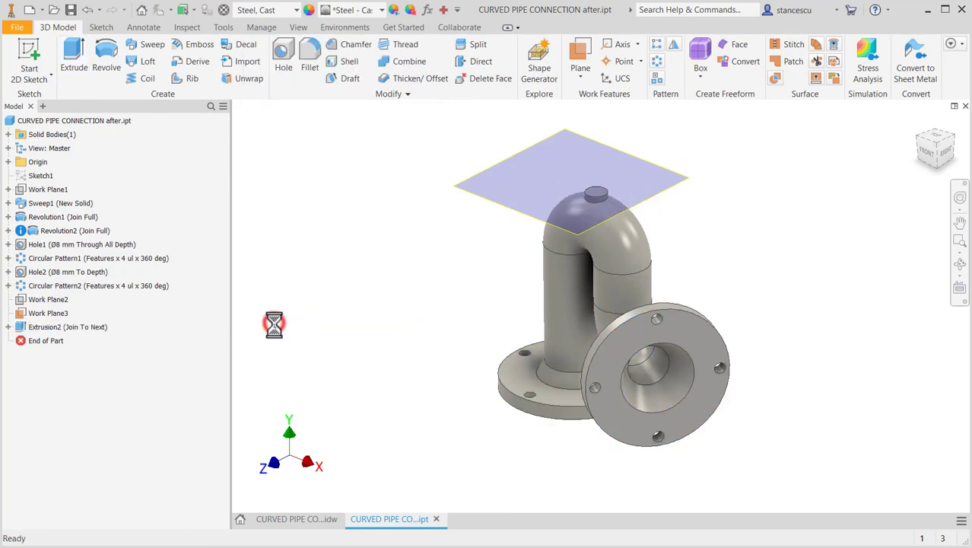
Step: Turn off the visibility of Work Plane3
click(525, 211)
right_click(525, 211)
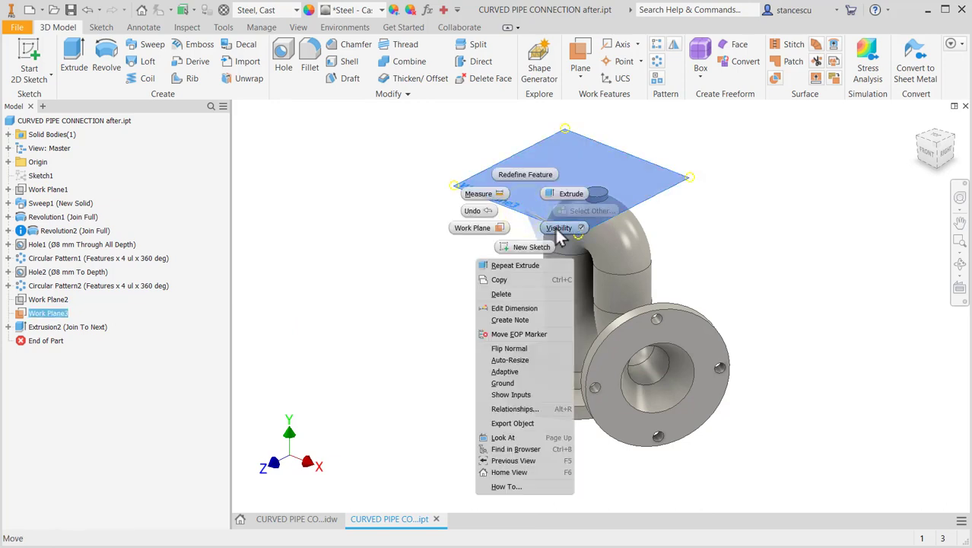
click(558, 228)
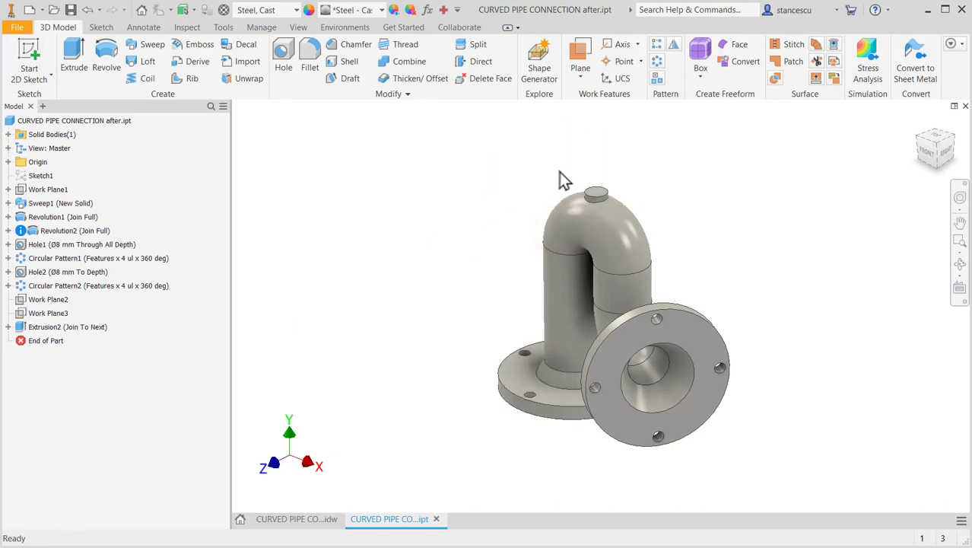
scroll(567, 177, up, 3)
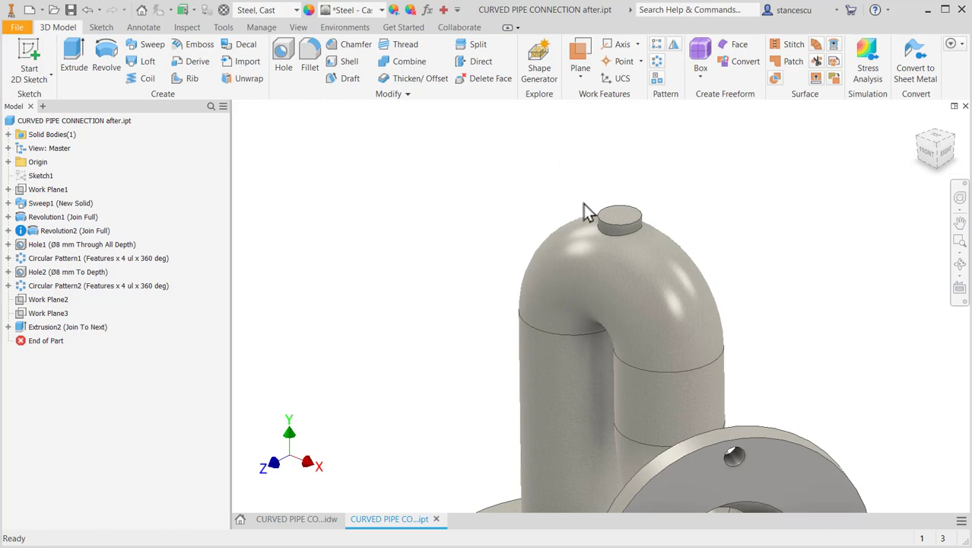
Step: Round the boss-to-pipe edge with a 4 mm fillet as Fillet2
click(618, 239)
key(f)
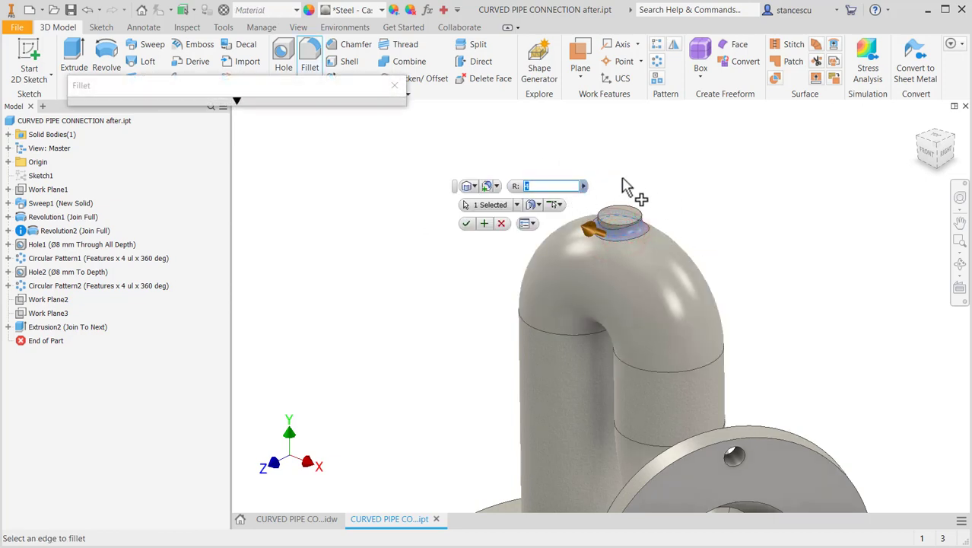
click(466, 222)
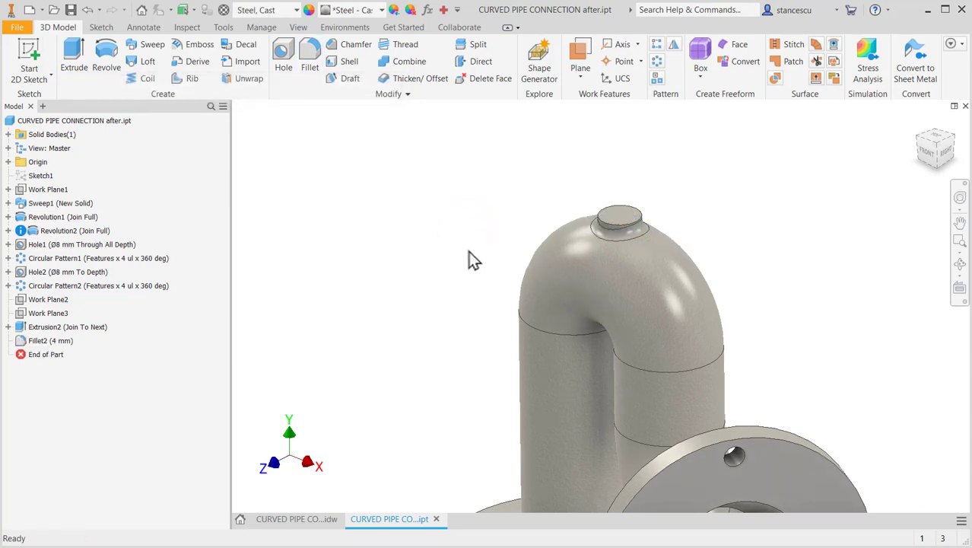
Step: Check the pipe's reference drawing, then return to the 3D part model
click(308, 519)
scroll(732, 227, down, 3)
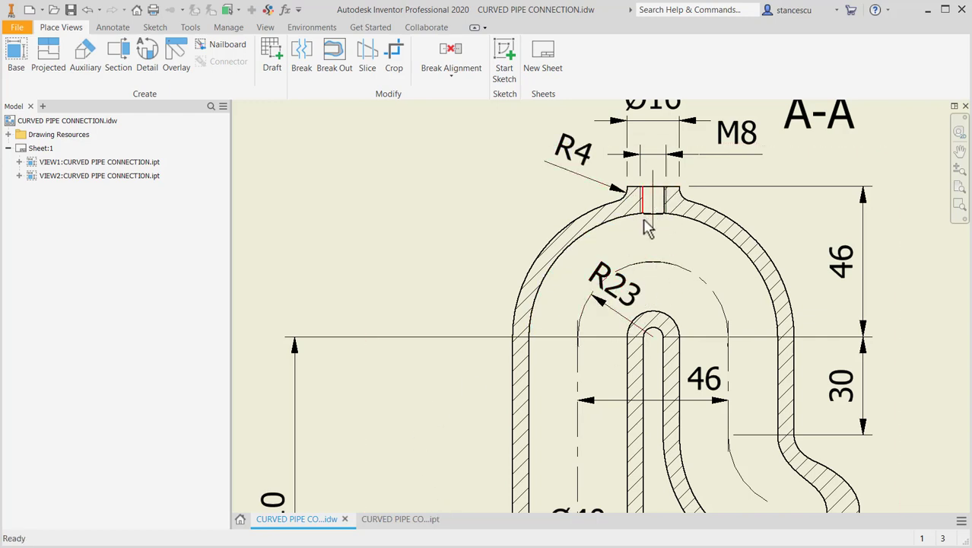
click(394, 520)
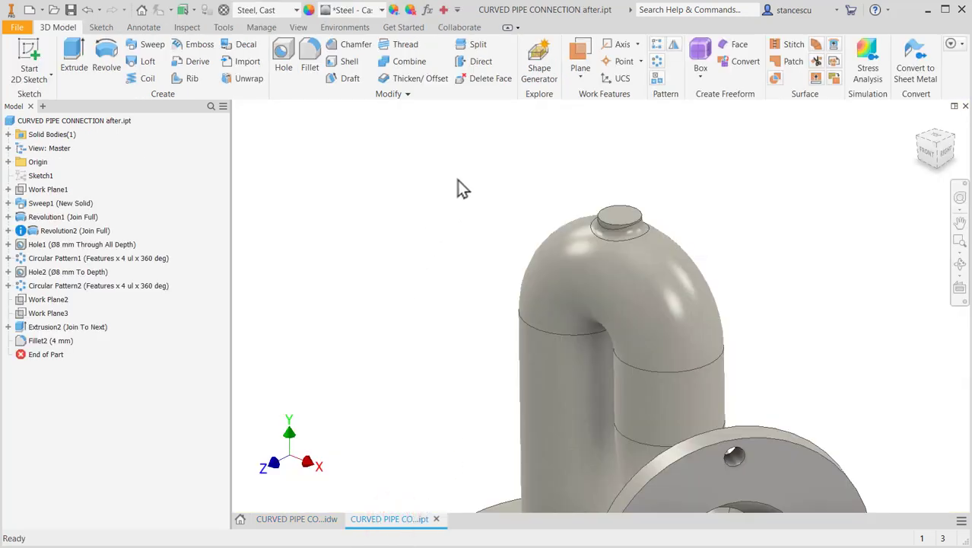
Step: Create Hole4 on the boss top face, concentric to its edge: ISO Metric M8x1.25 thread, depth 46/2
click(280, 55)
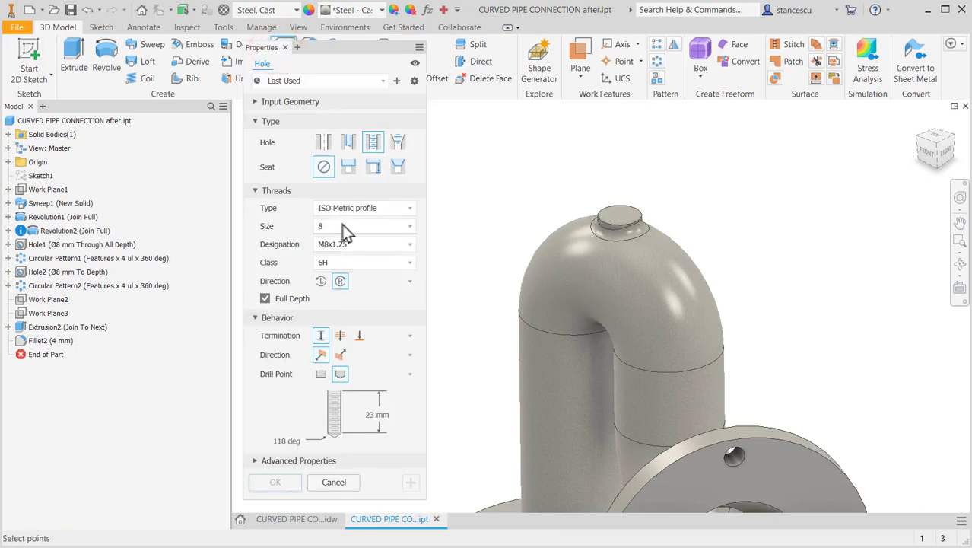
click(636, 226)
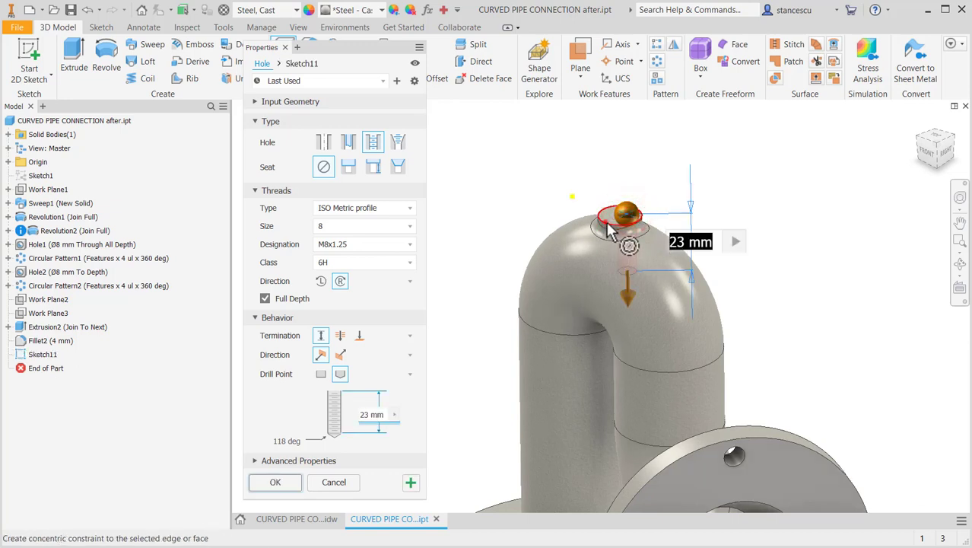
click(608, 232)
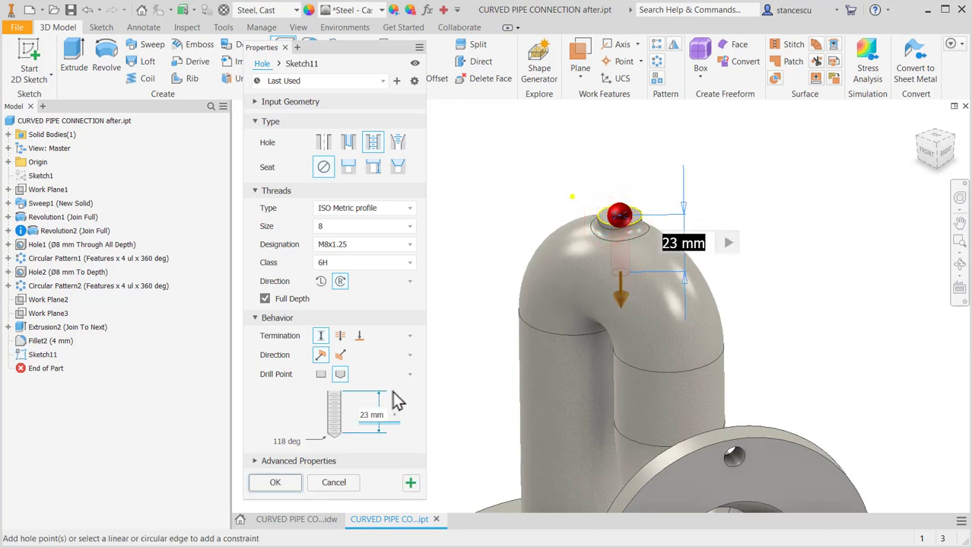
click(321, 335)
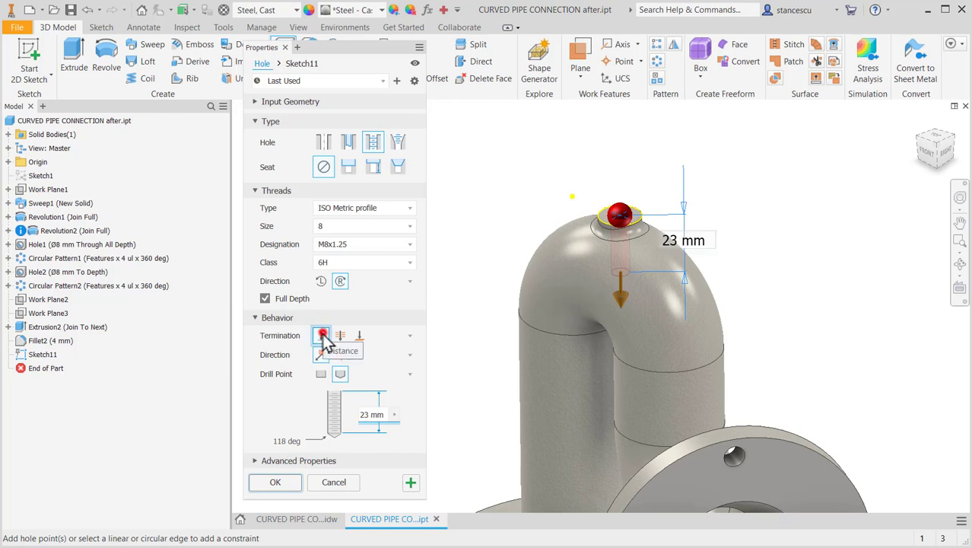
click(376, 415)
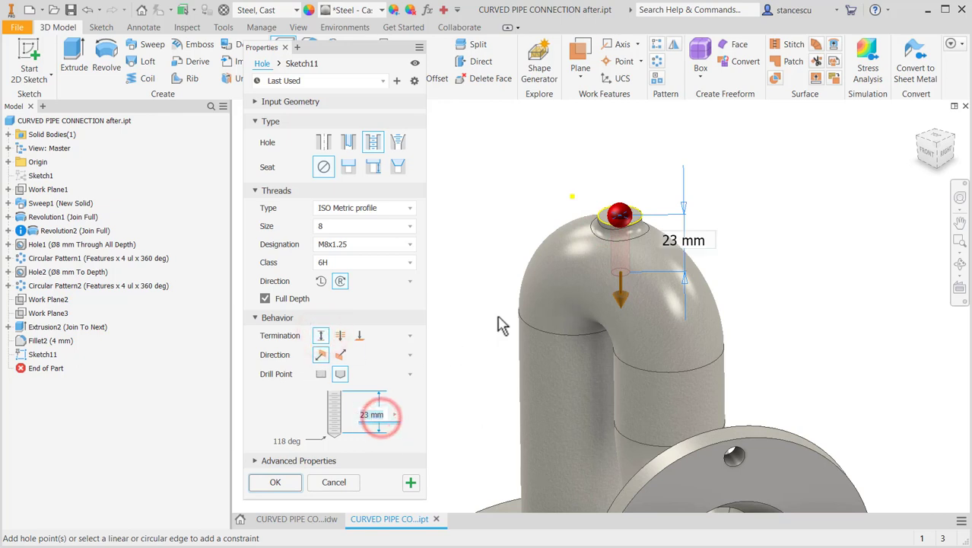
text(46/2)
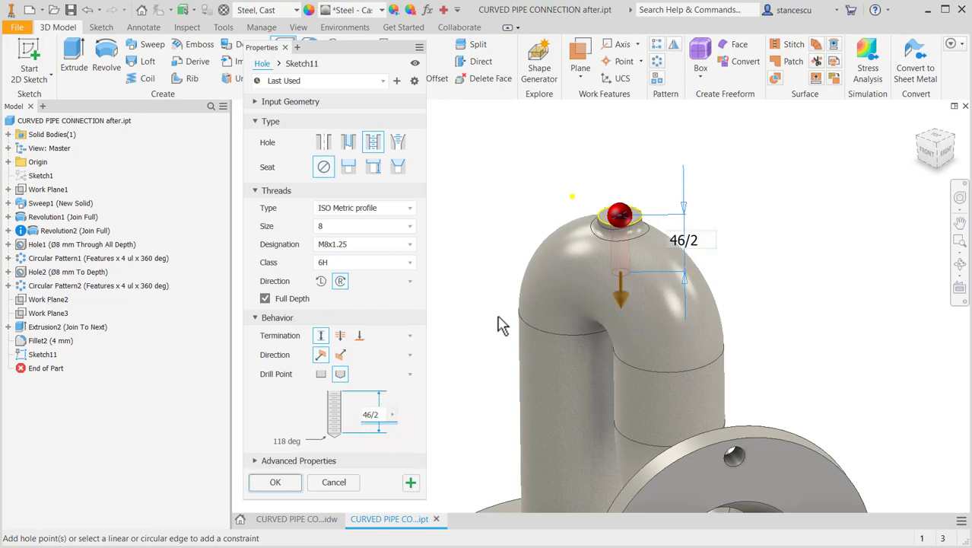
click(275, 482)
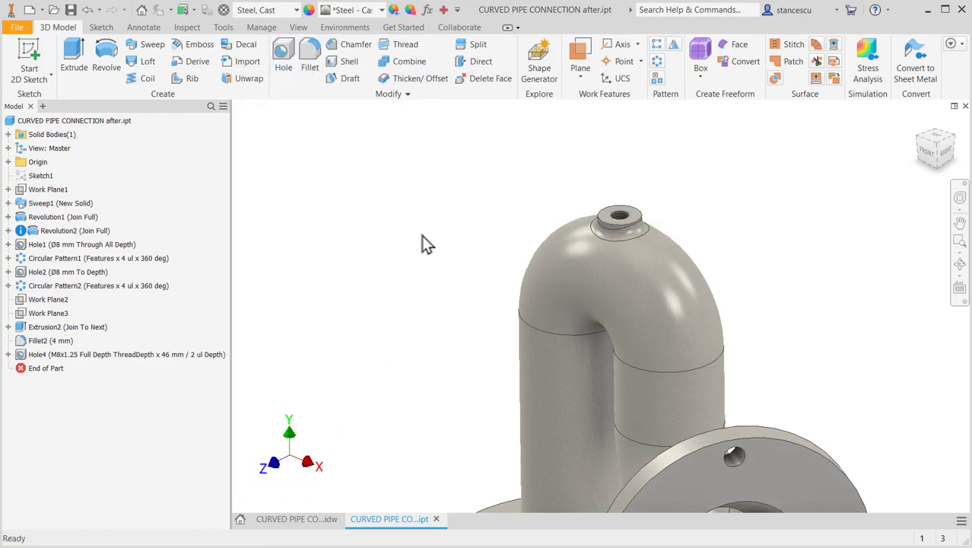
Step: Update the part's physical iProperties to show the Steel, Cast mass of 2,257 kg, then close them
key(F6)
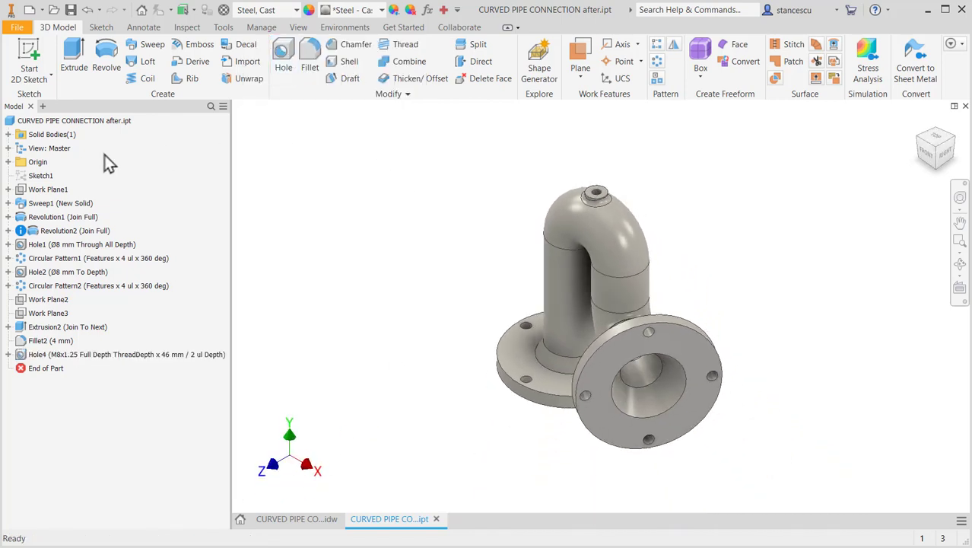
click(46, 121)
right_click(45, 123)
click(89, 258)
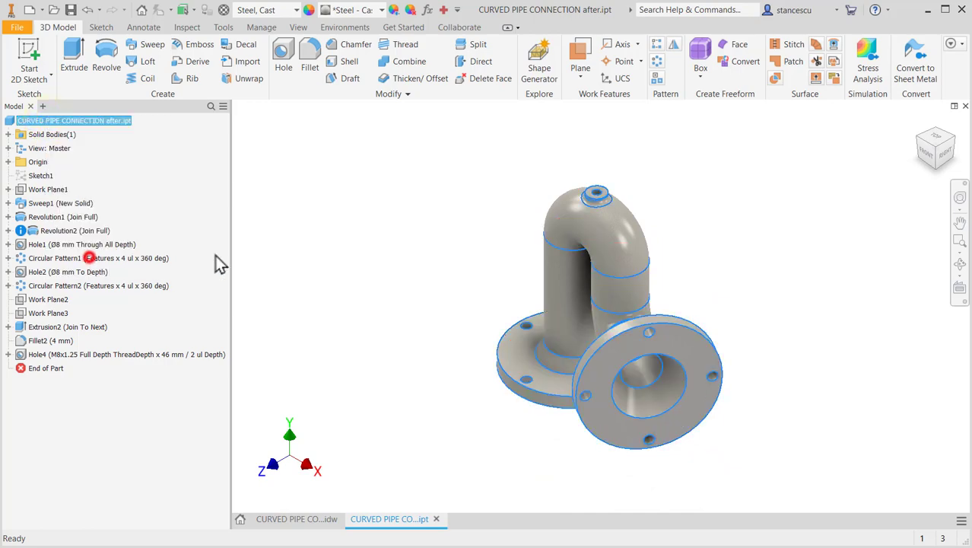
click(514, 90)
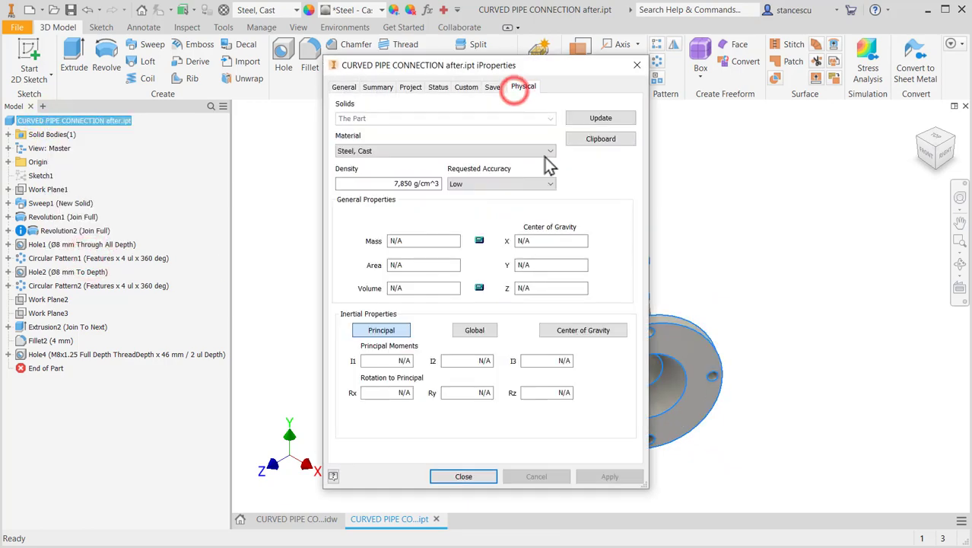
click(600, 117)
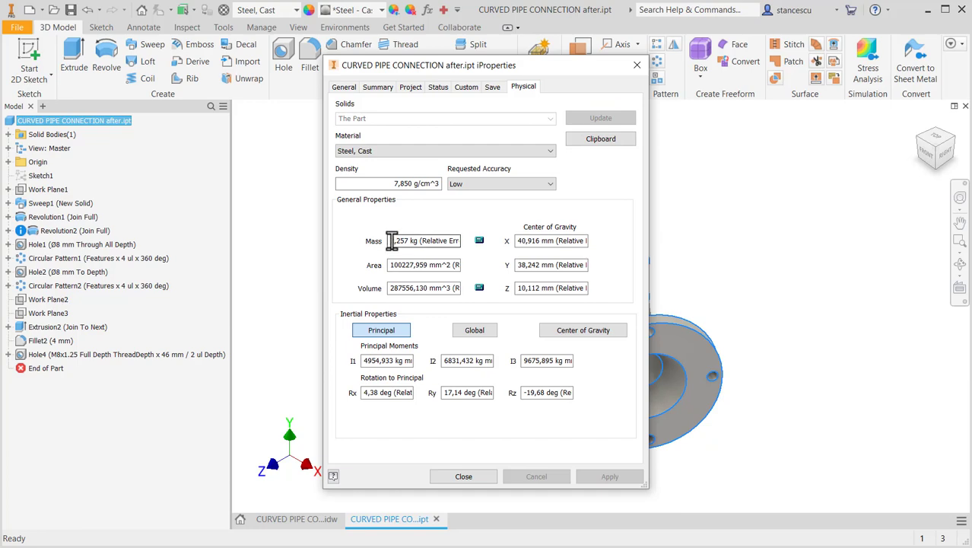
click(464, 476)
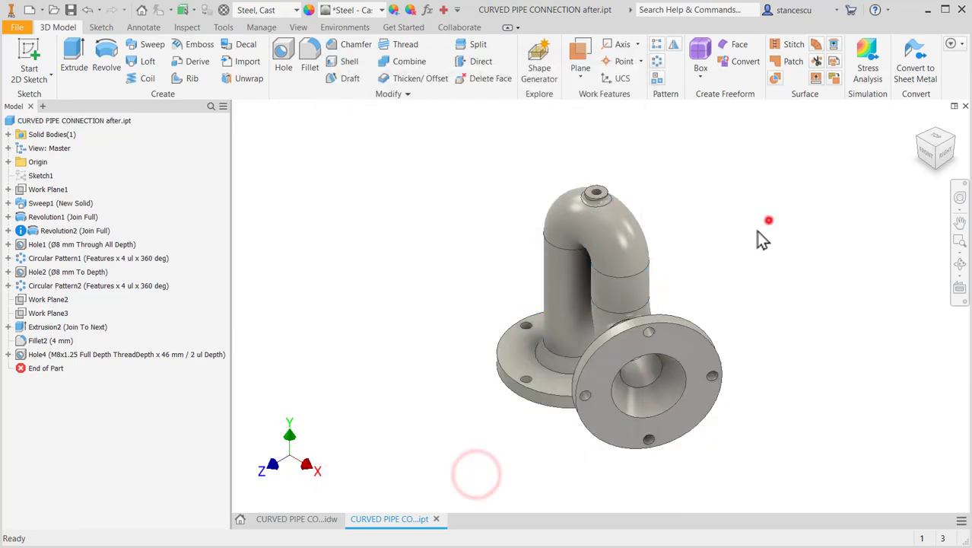